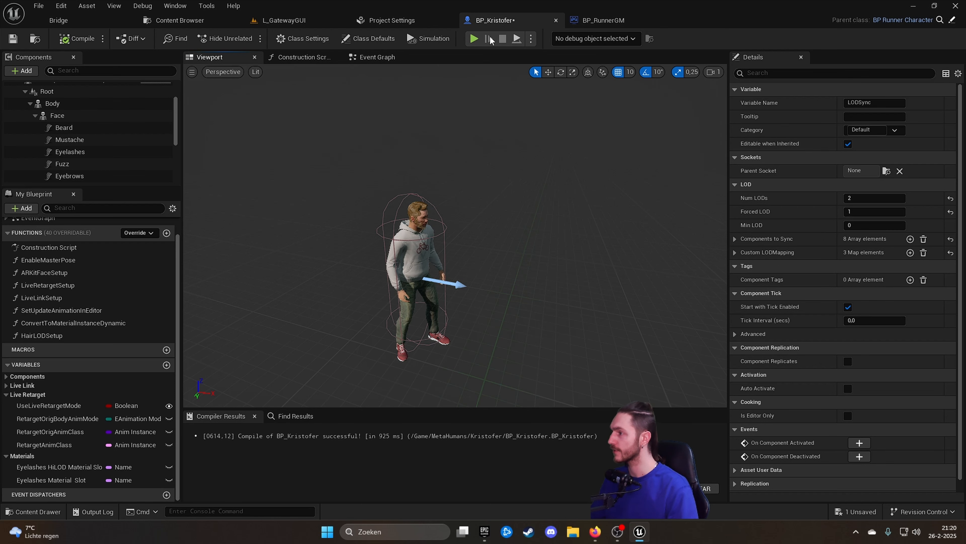
pyautogui.click(190, 22)
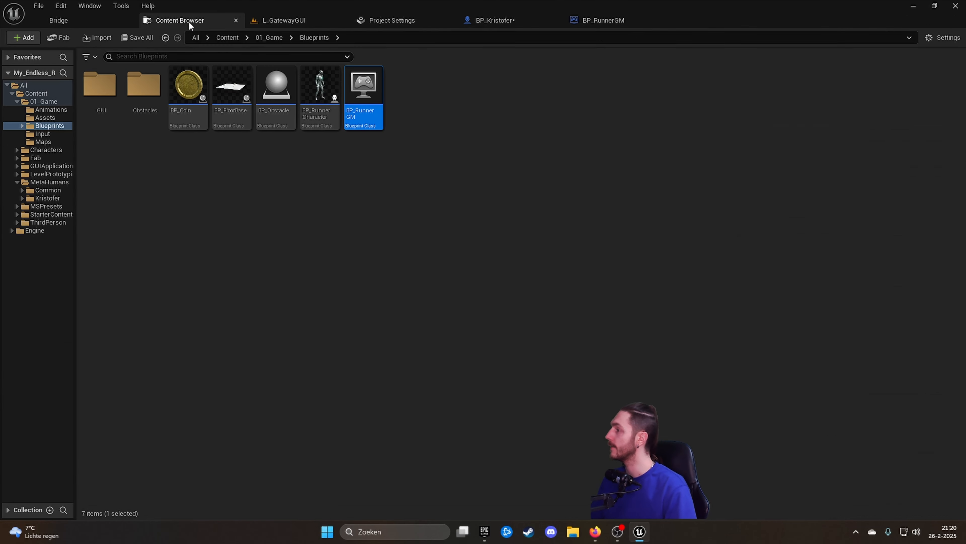
pyautogui.click(499, 22)
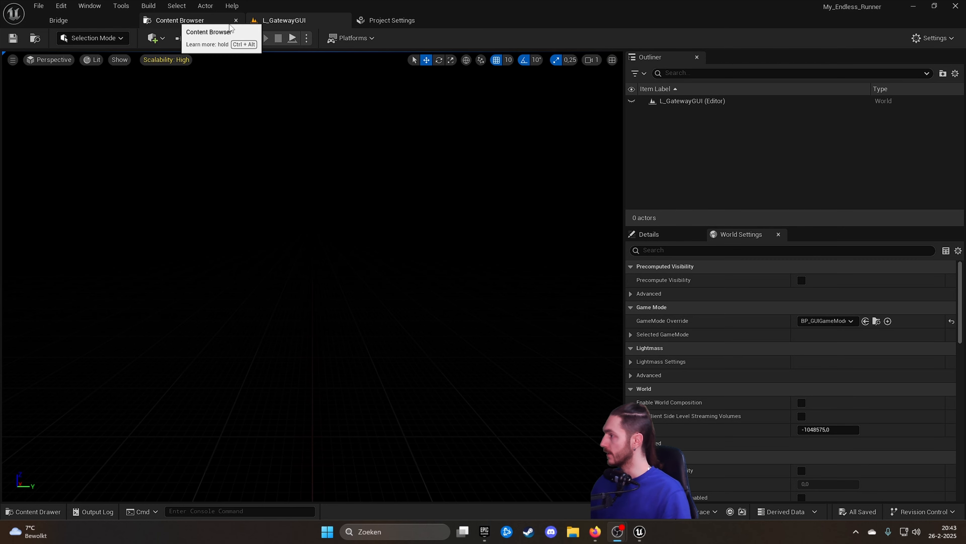
# Step: Play-test the game from the L_GatewayGUI level by starting a run, sliding and jumping past obstacles, and end the session
pyautogui.click(251, 39)
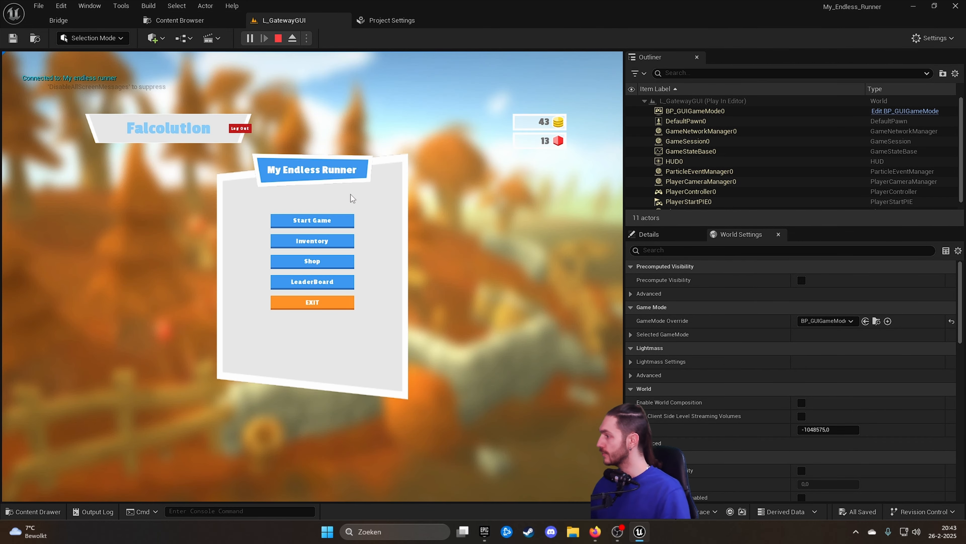
pyautogui.click(335, 220)
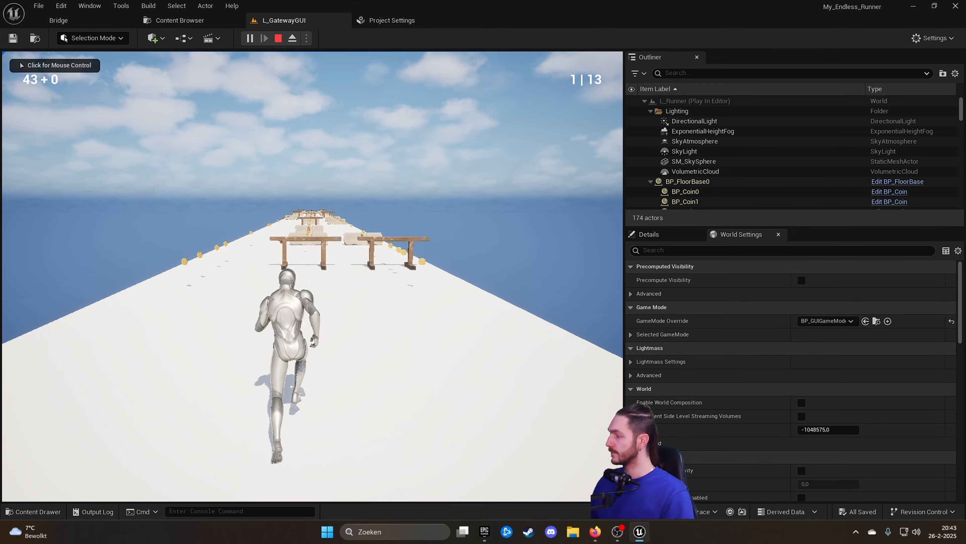
pyautogui.press('s')
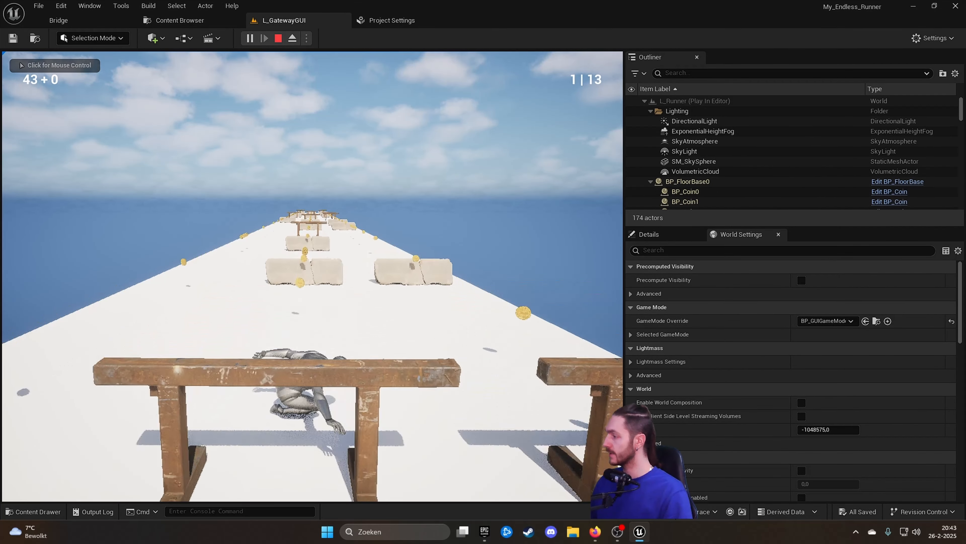
pyautogui.press('s')
pyautogui.press('s')
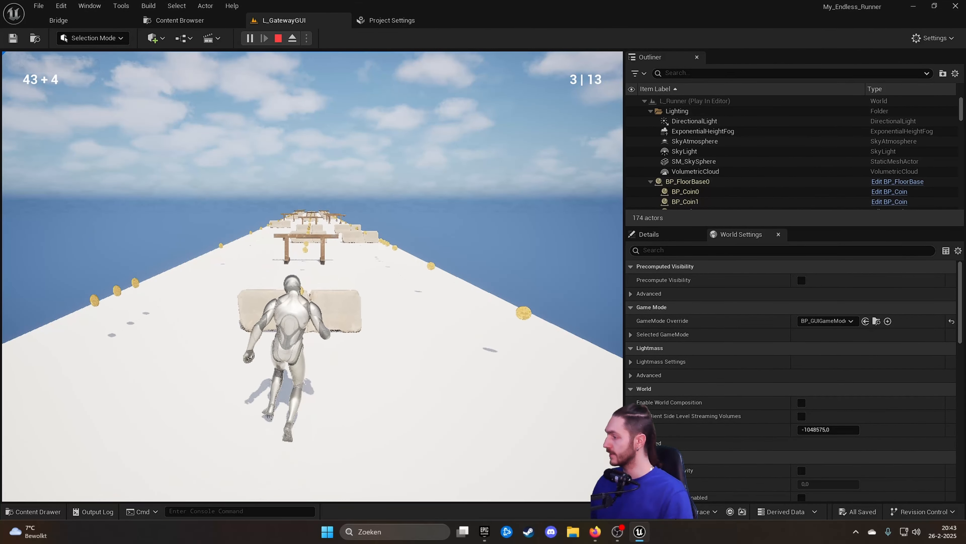
pyautogui.press('s')
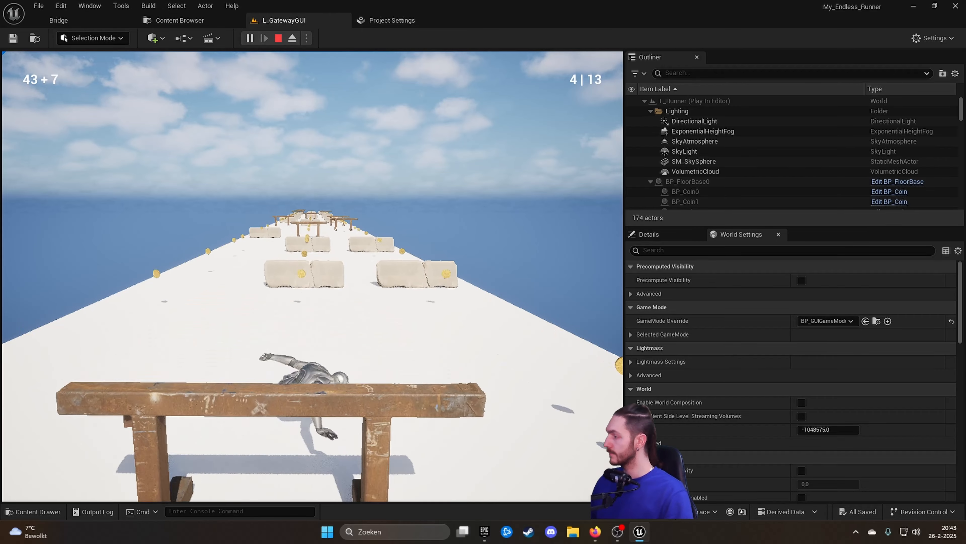
pyautogui.press('s')
pyautogui.press('s')
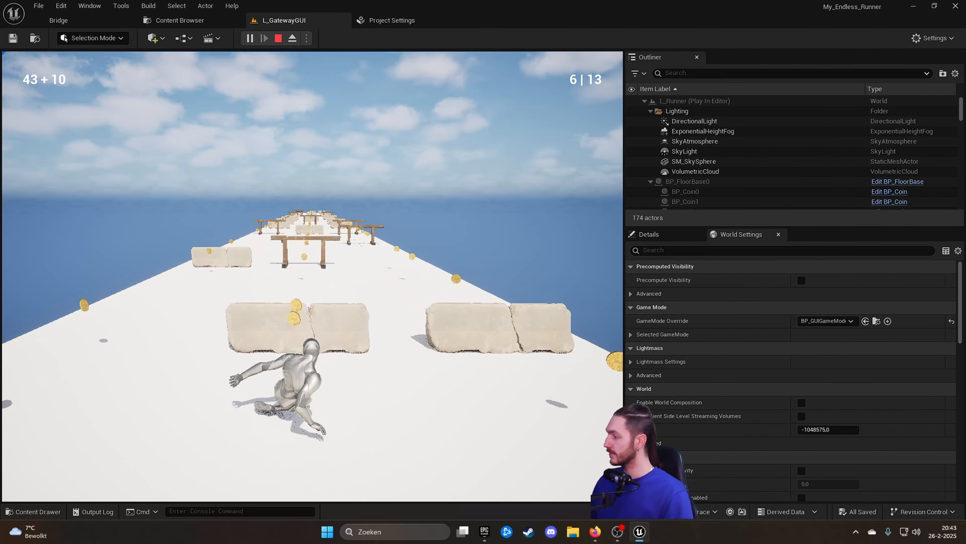
pyautogui.press('a')
pyautogui.press('space')
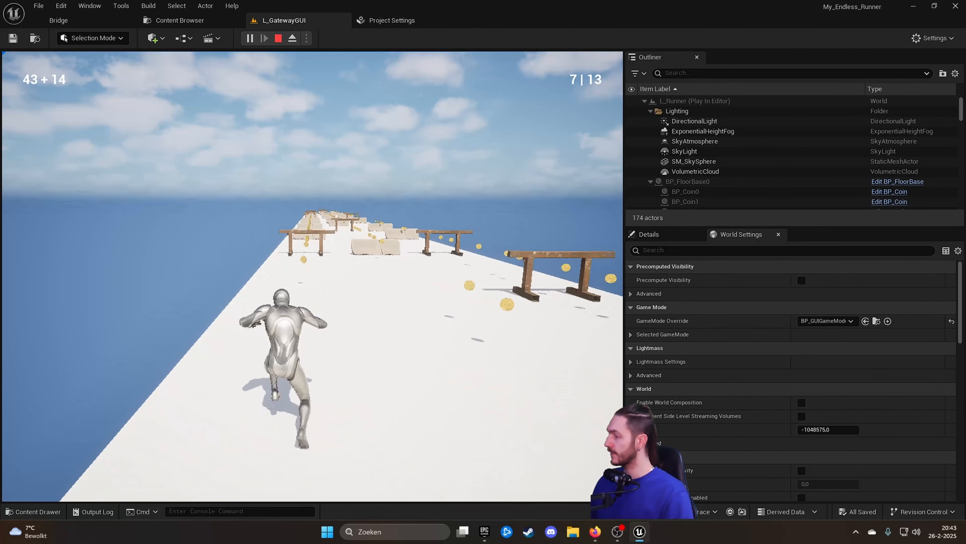
pyautogui.press('Escape')
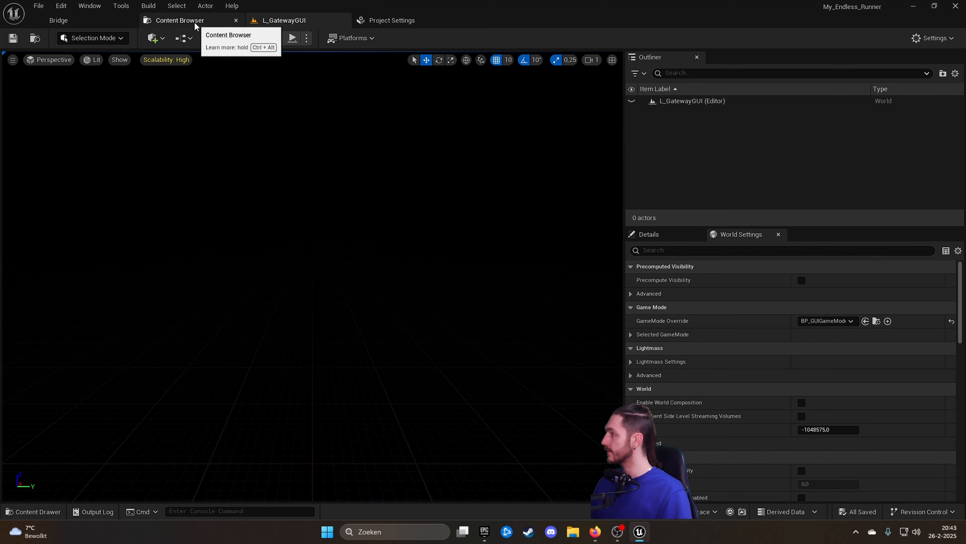
# Step: Open the BP_Obstacle blueprint from the Content/01_Game/Blueprints folder
pyautogui.click(194, 22)
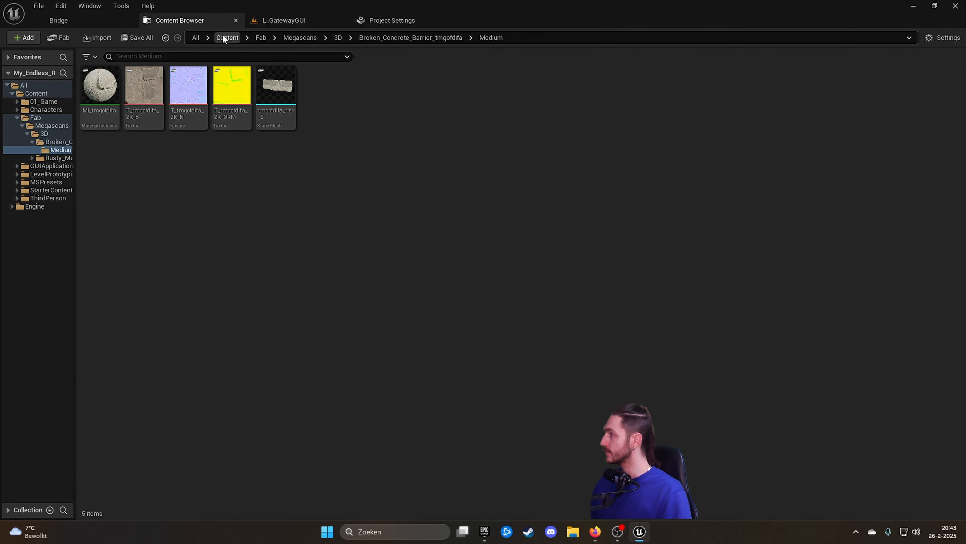
pyautogui.click(227, 37)
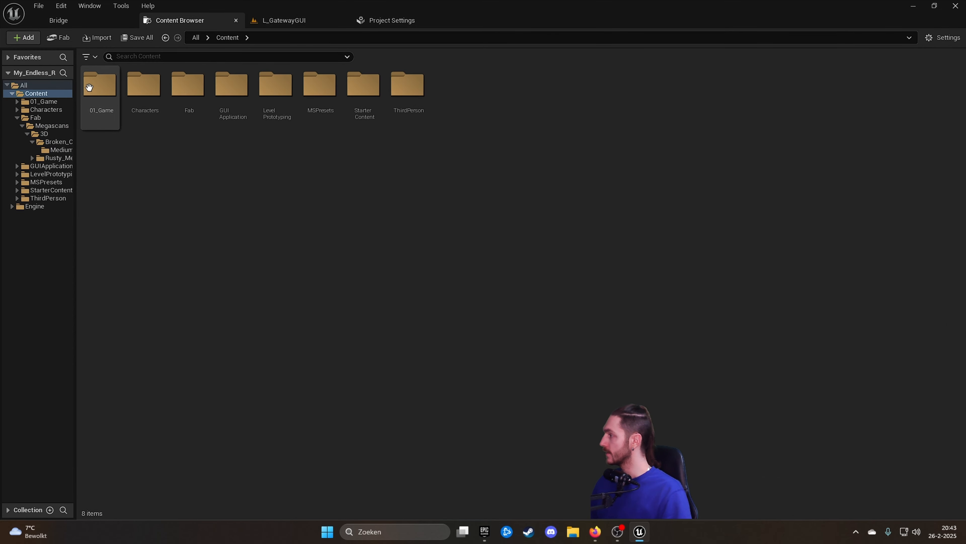
pyautogui.doubleClick(102, 99)
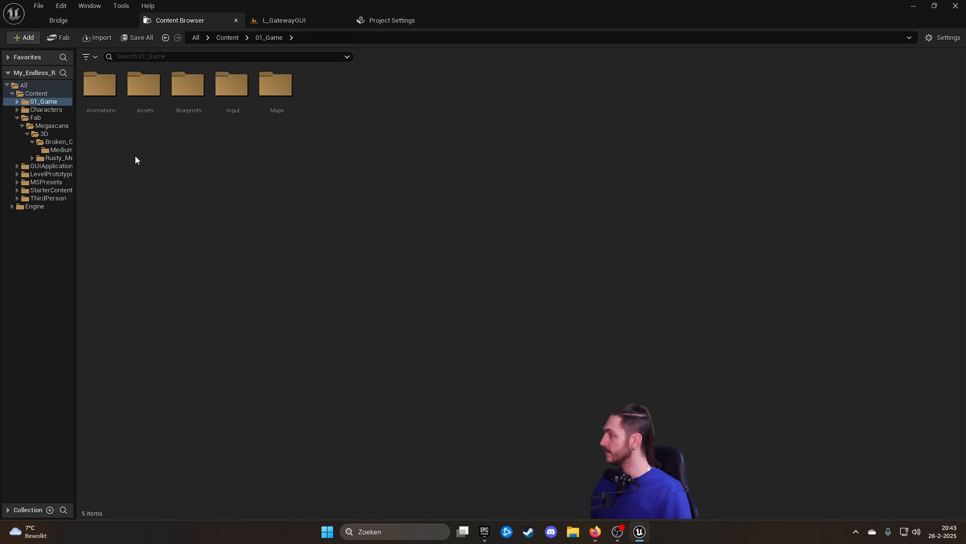
pyautogui.doubleClick(204, 101)
pyautogui.click(278, 93)
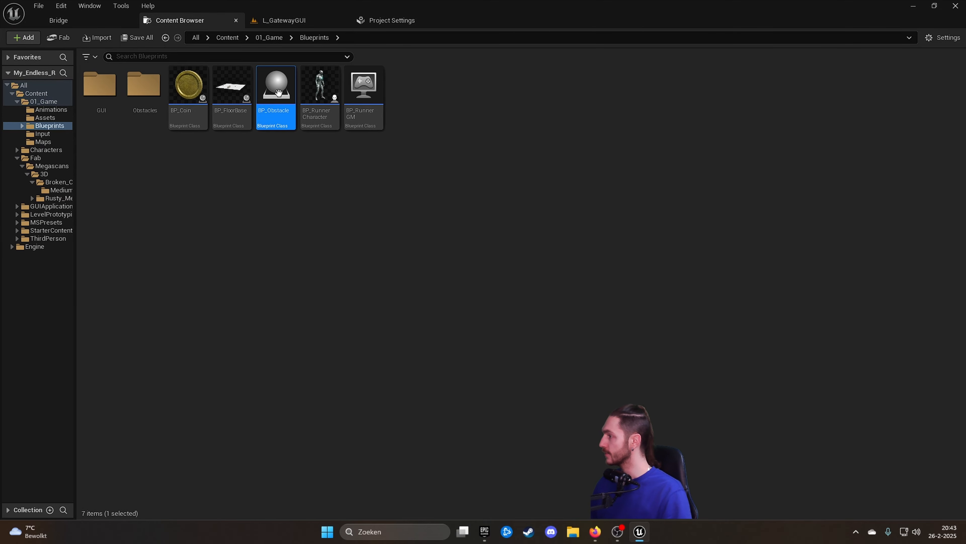
pyautogui.doubleClick(278, 92)
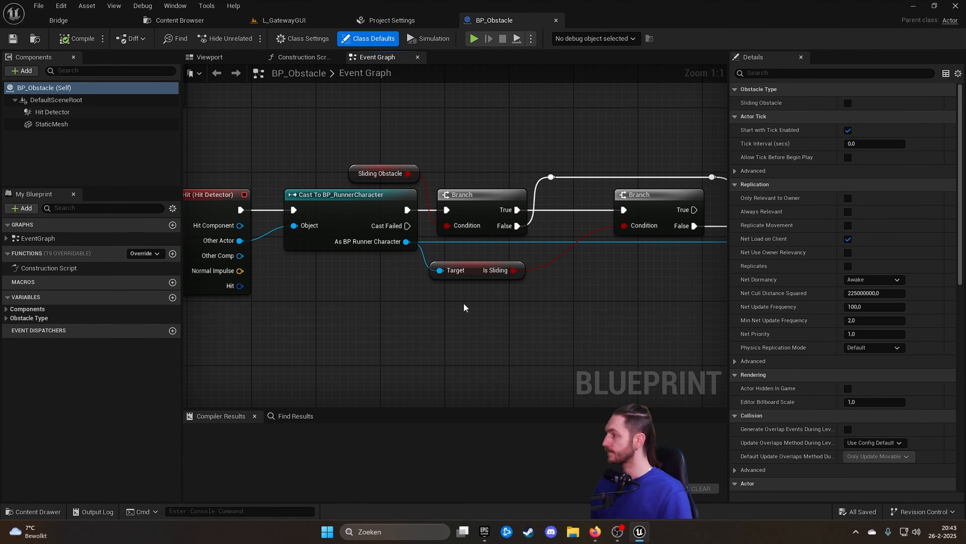
# Step: Examine BP_Obstacle's Hit Detector component and its On Component Hit event logic in the event graph
pyautogui.scroll(-1, 484, 297)
pyautogui.moveTo(408, 302); pyautogui.dragTo(524, 293, button='right')
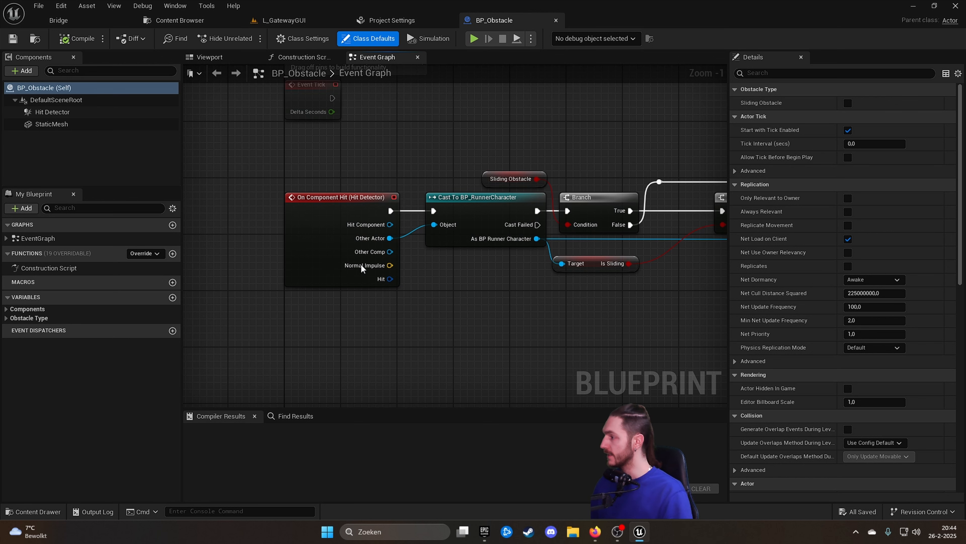
pyautogui.click(210, 56)
pyautogui.click(54, 112)
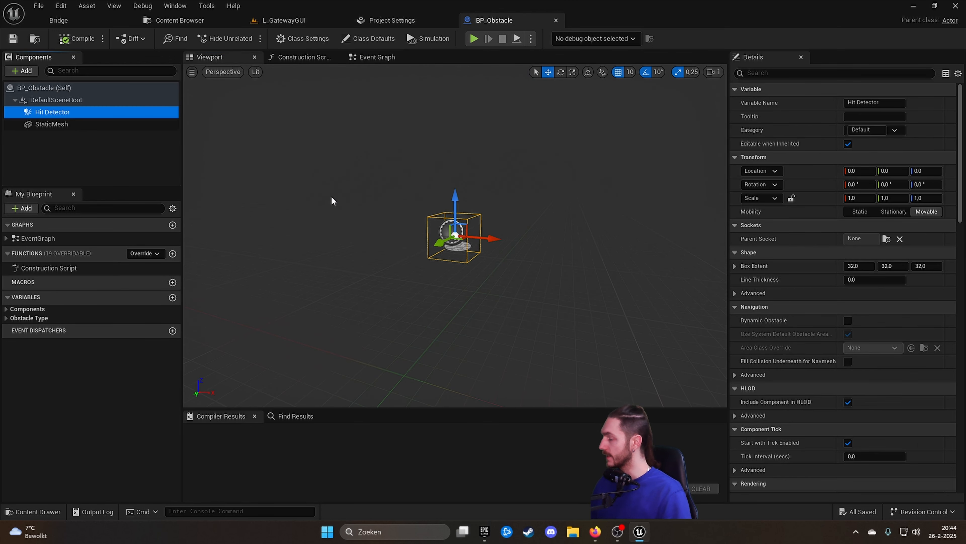
pyautogui.click(379, 58)
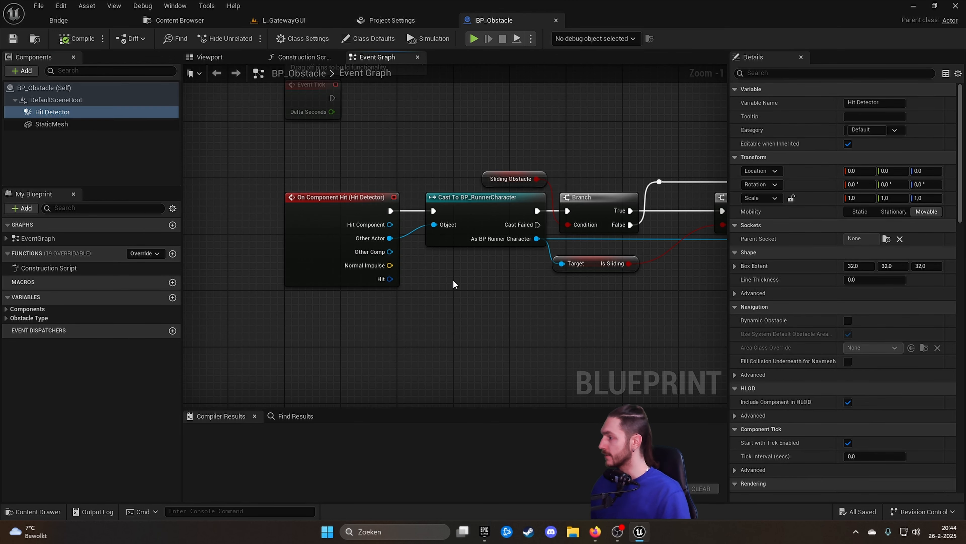
pyautogui.moveTo(453, 284); pyautogui.dragTo(433, 260, button='right')
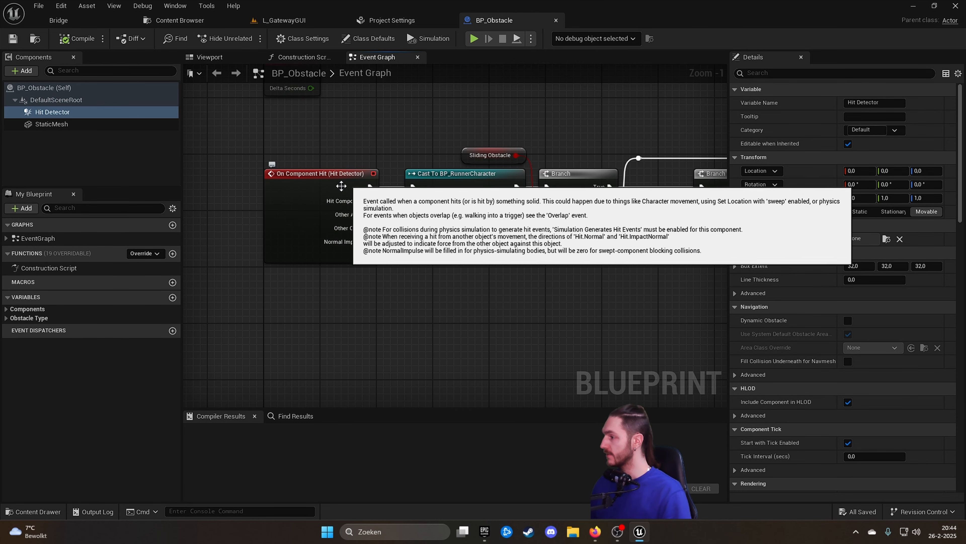
pyautogui.click(317, 198)
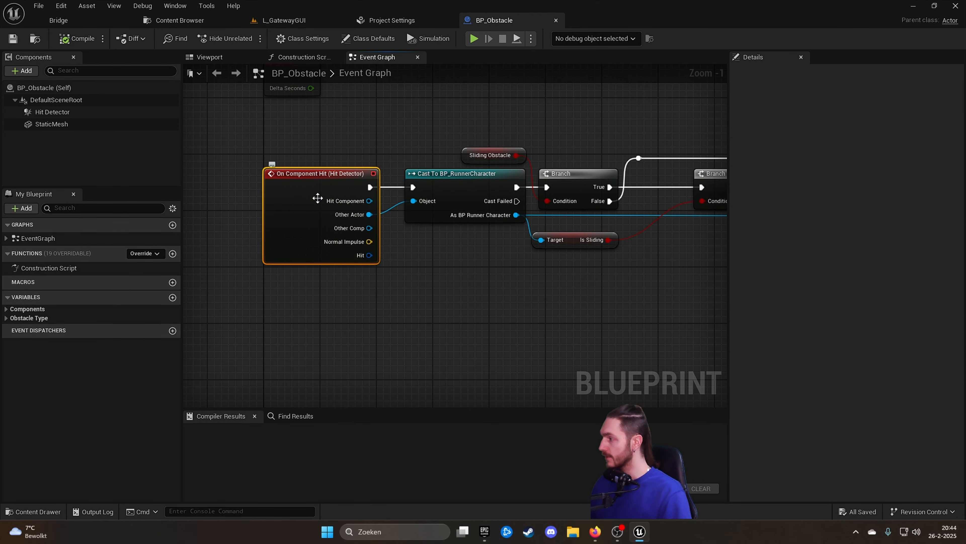
# Step: Add an On Component Begin Overlap event for the Hit Detector and place it below the On Component Hit event
pyautogui.click(72, 113)
pyautogui.scroll(-2, 799, 217)
pyautogui.scroll(-6, 803, 228)
pyautogui.scroll(-15, 810, 239)
pyautogui.click(875, 305)
pyautogui.moveTo(462, 171); pyautogui.dragTo(382, 296, button='right')
pyautogui.moveTo(400, 330); pyautogui.dragTo(371, 267)
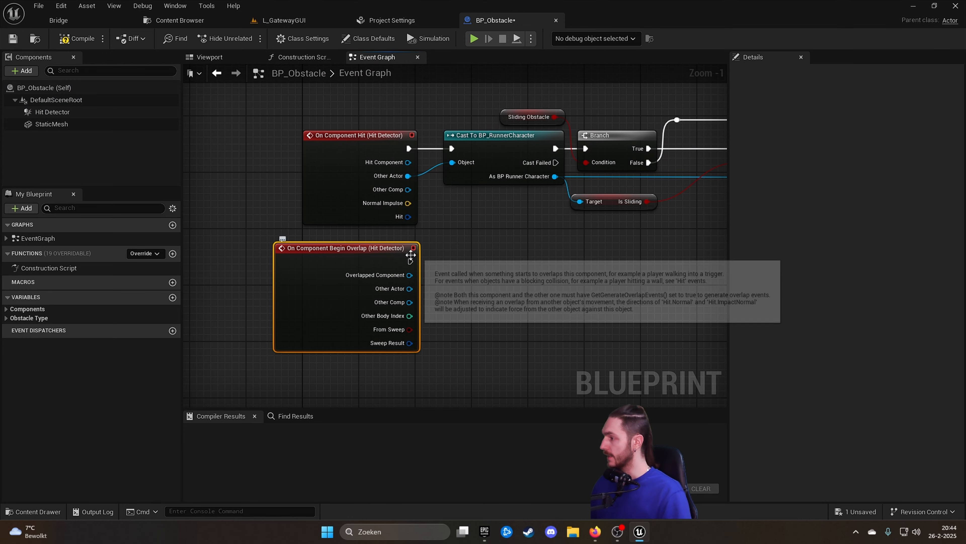
# Step: Replace the On Component Hit event with the Begin Overlap event, wiring its execution and Other Actor outputs into Cast To BP_RunnerCharacter
pyautogui.click(379, 146)
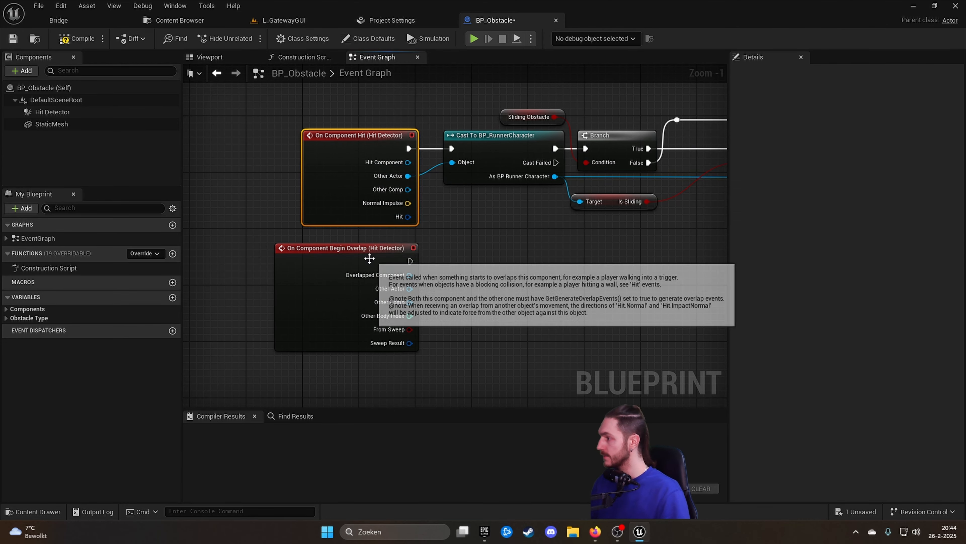
pyautogui.press('Delete')
pyautogui.click(343, 271)
pyautogui.moveTo(344, 272); pyautogui.dragTo(336, 166)
pyautogui.moveTo(404, 156); pyautogui.dragTo(452, 149)
pyautogui.press('q')
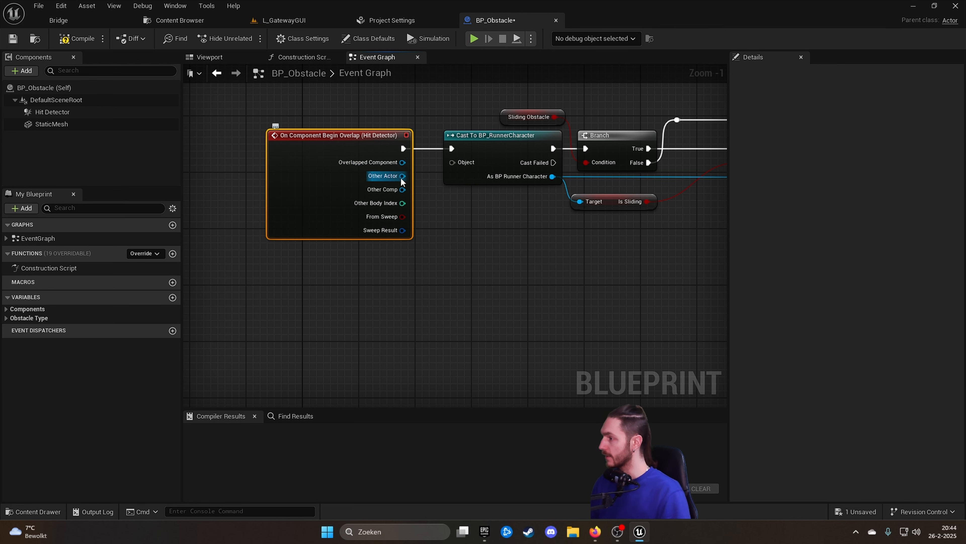
pyautogui.moveTo(402, 175); pyautogui.dragTo(452, 163)
# Step: Set the Hit Detector's collision preset to OverlapAllDynamic, then compile, save and close BP_Obstacle
pyautogui.click(214, 60)
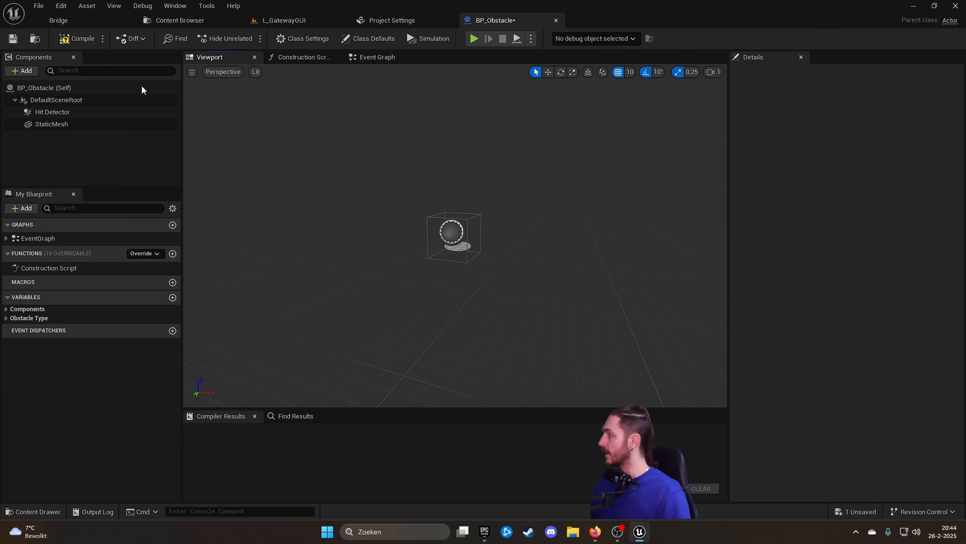
pyautogui.click(64, 113)
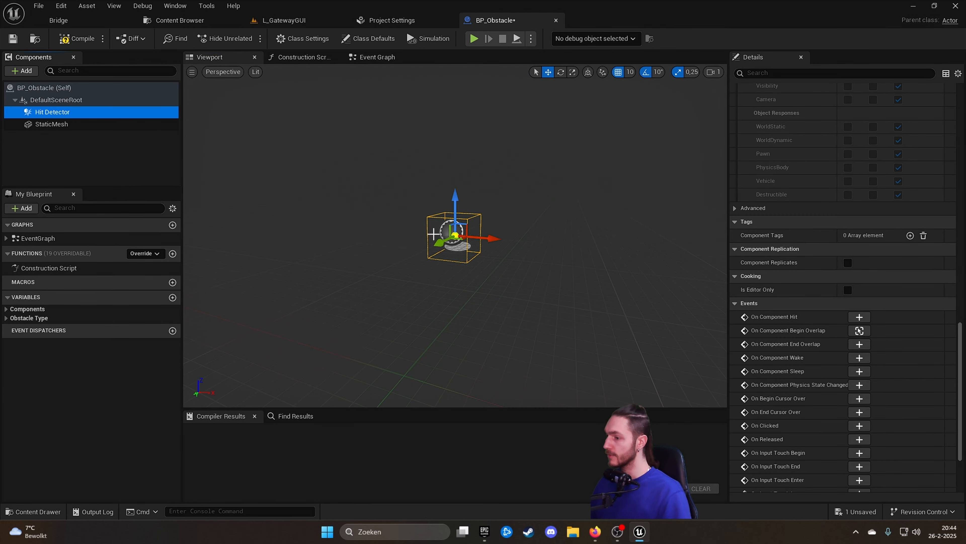
pyautogui.scroll(6, 837, 274)
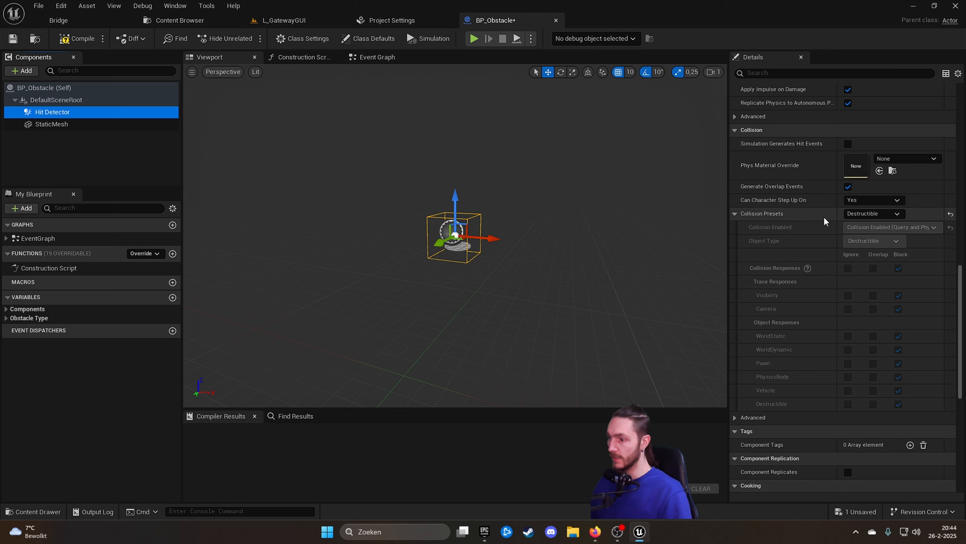
pyautogui.click(868, 214)
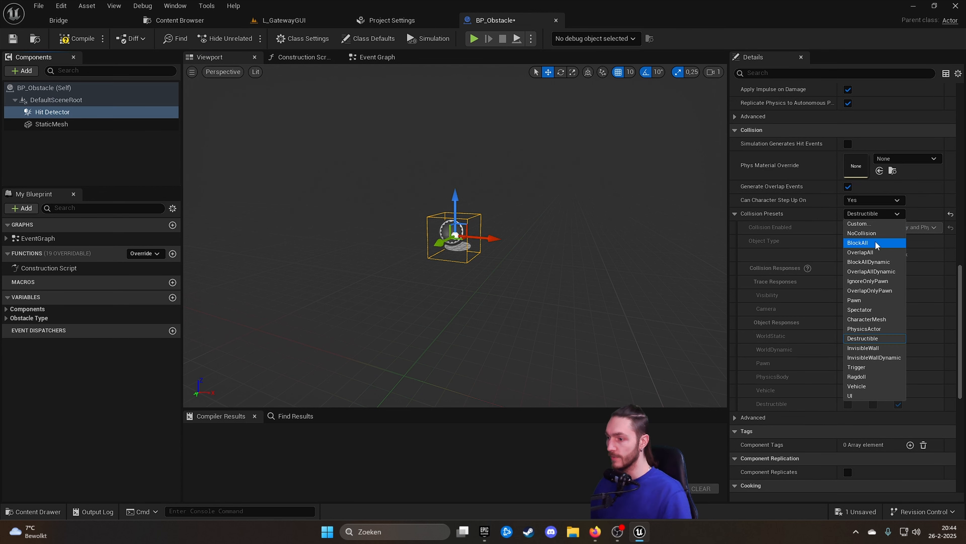
pyautogui.click(871, 271)
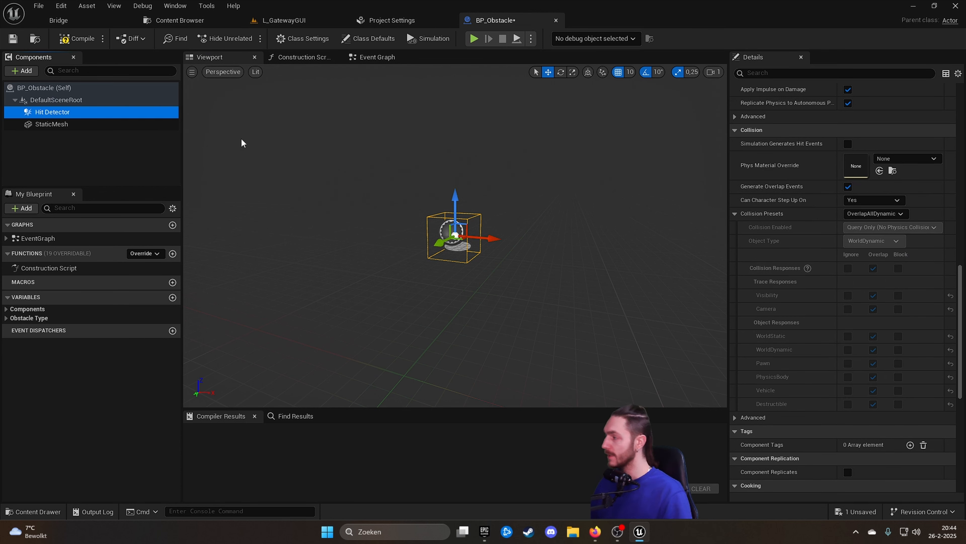
pyautogui.click(74, 38)
pyautogui.click(13, 38)
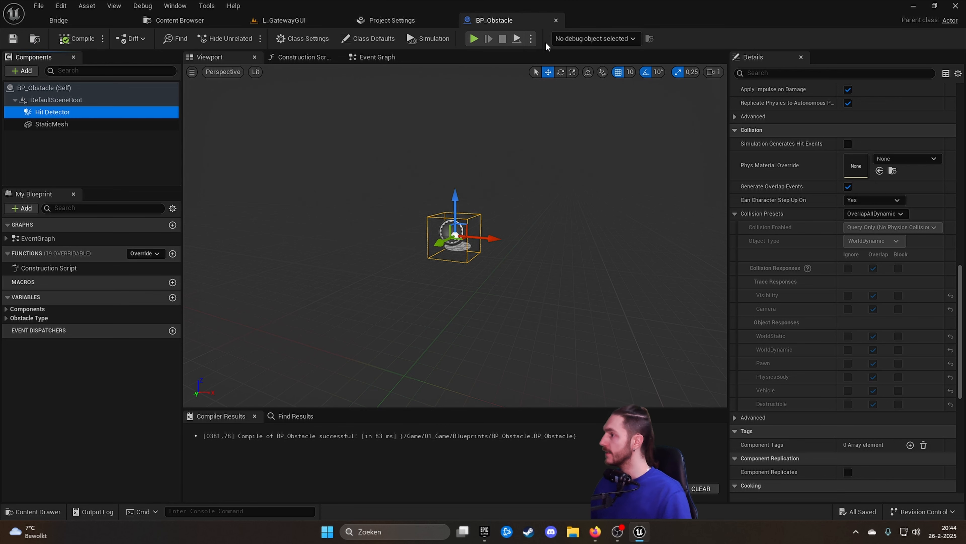
pyautogui.click(555, 20)
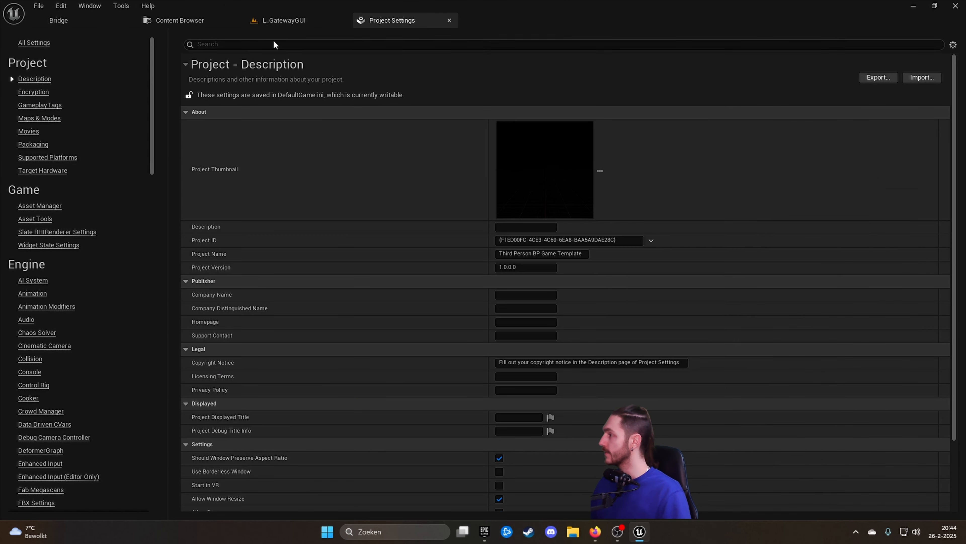
# Step: Check the Hit Detector's collision preset in BP_Obstacle_Slider from the Obstacles folder, then close the blueprint
pyautogui.click(168, 23)
pyautogui.doubleClick(135, 95)
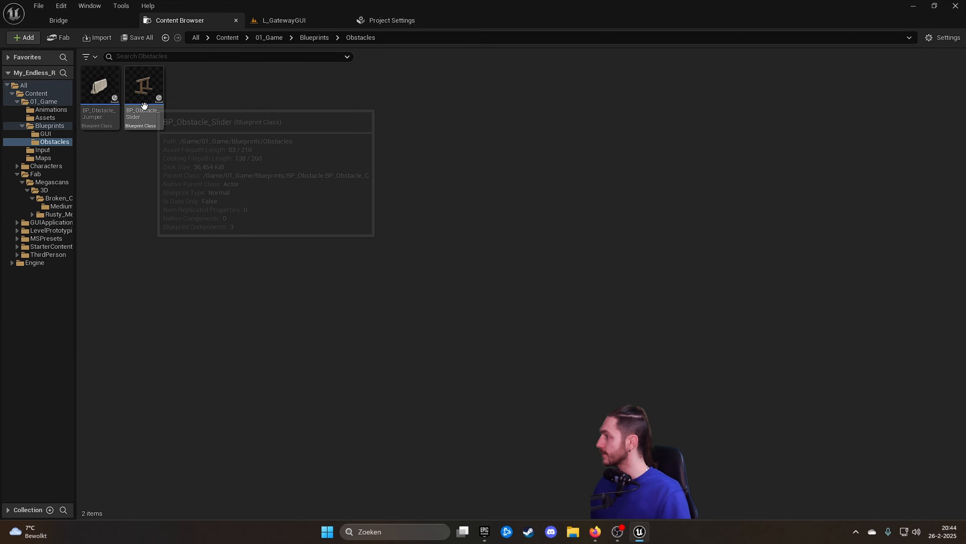
pyautogui.doubleClick(134, 98)
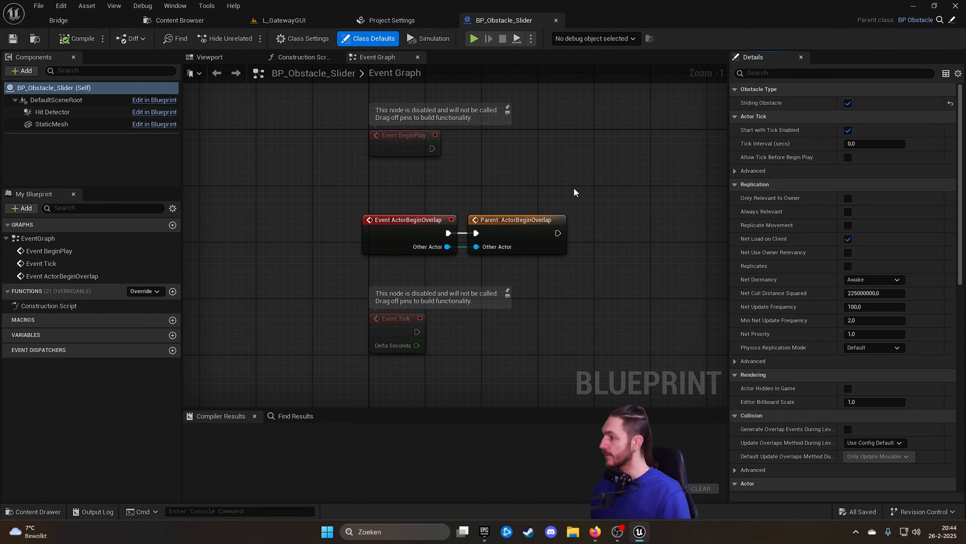
pyautogui.click(63, 113)
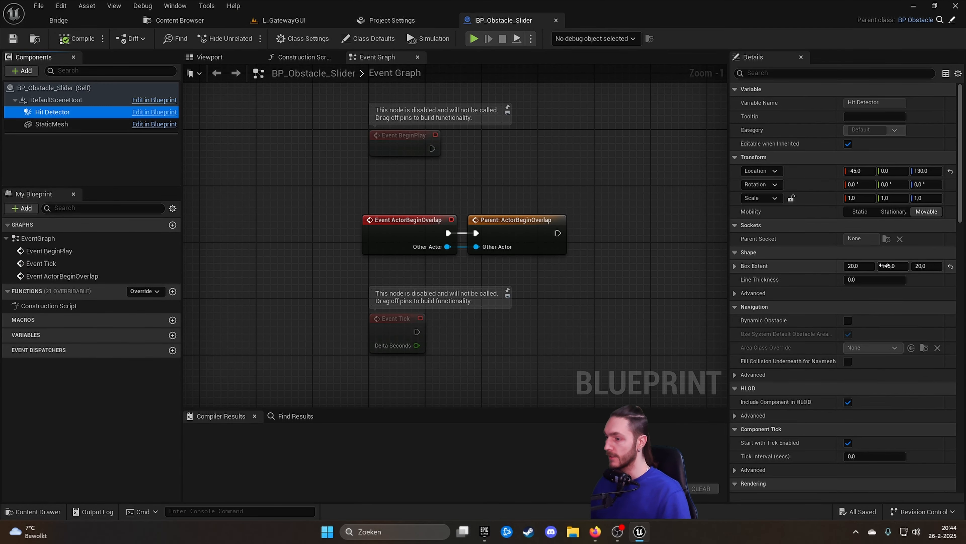
pyautogui.scroll(-15, 886, 266)
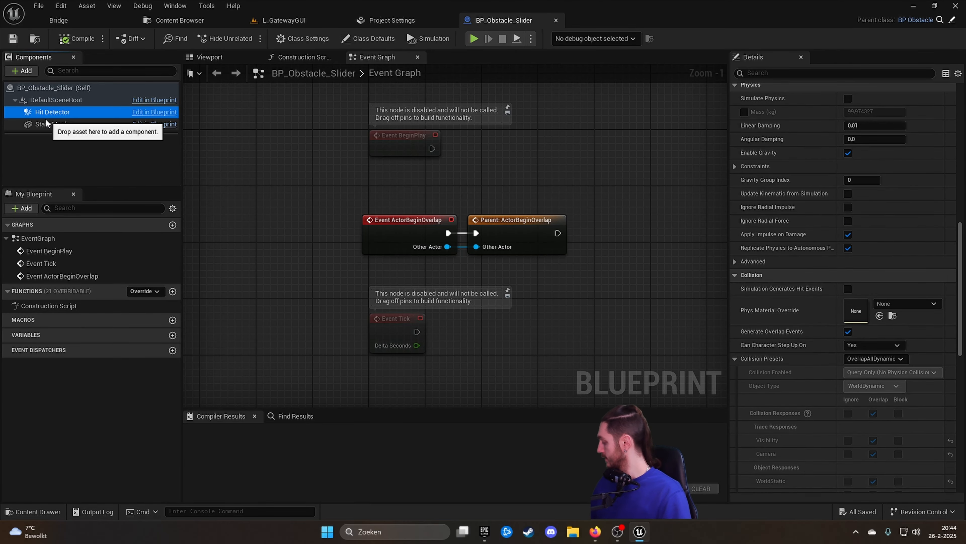
pyautogui.click(555, 21)
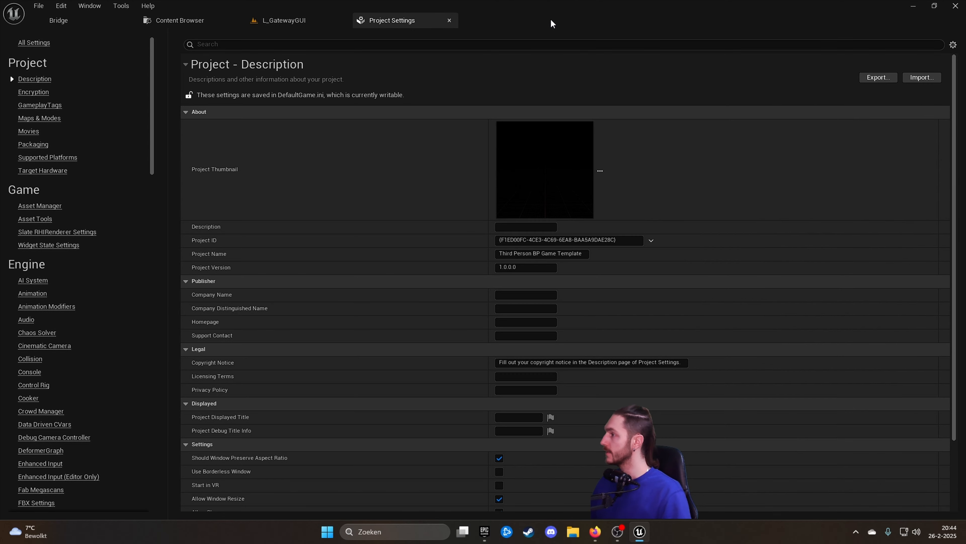
# Step: Check the Hit Detector's collision preset in BP_Obstacle_Jumper, then close the blueprint
pyautogui.click(206, 22)
pyautogui.click(99, 80)
pyautogui.doubleClick(100, 80)
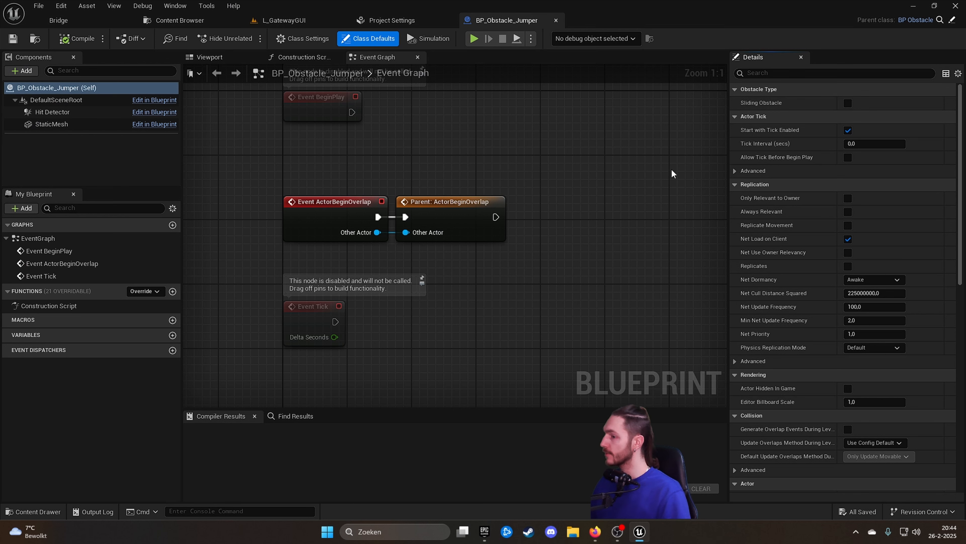
pyautogui.click(48, 114)
pyautogui.scroll(-10, 839, 231)
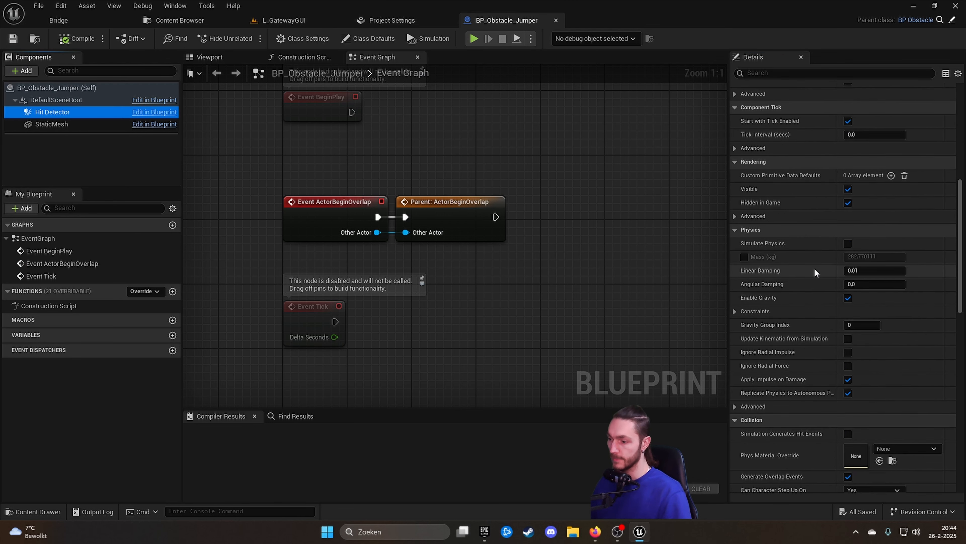
pyautogui.scroll(-4, 815, 272)
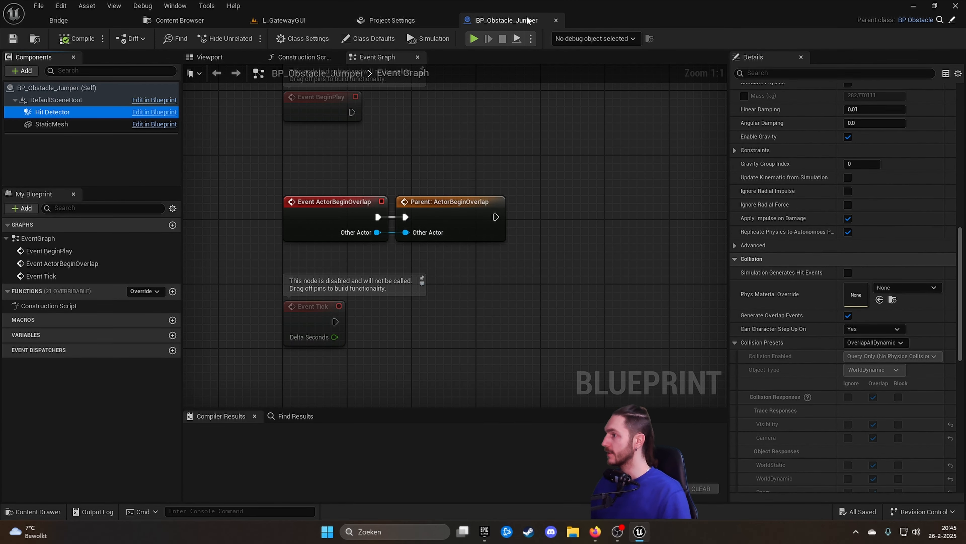
pyautogui.click(557, 21)
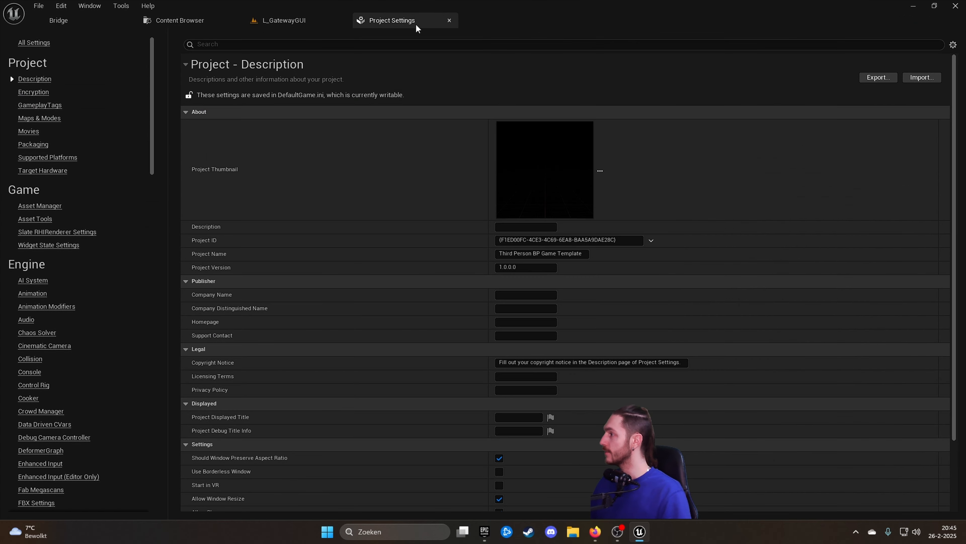
# Step: Play the game from the L_GatewayGUI level and run into the slide and jump obstacles to test the overlap detection
pyautogui.click(323, 21)
pyautogui.click(250, 38)
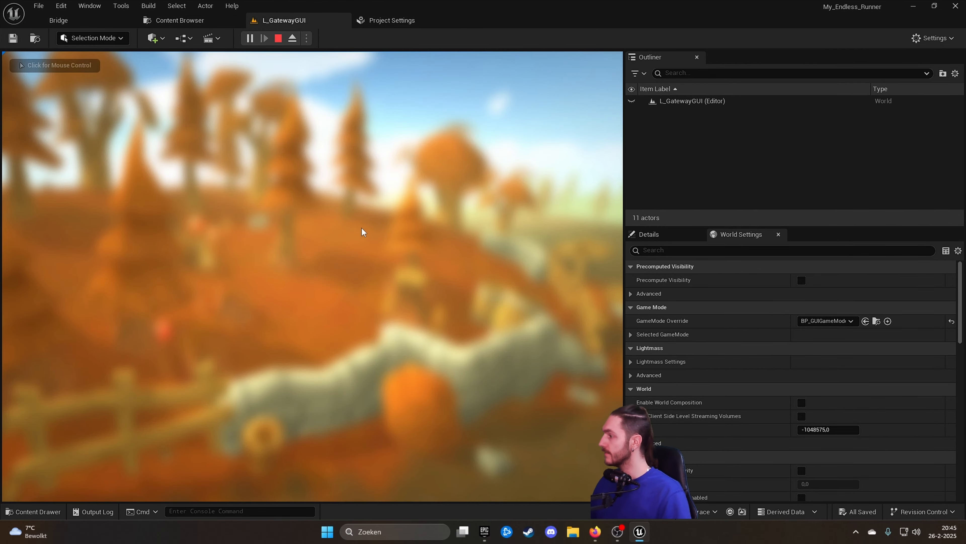
pyautogui.click(348, 221)
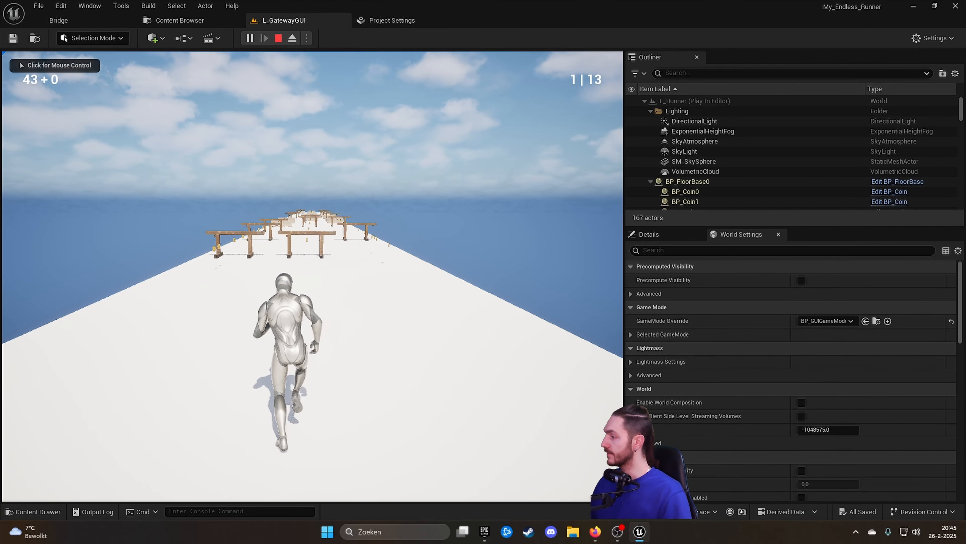
pyautogui.press('s')
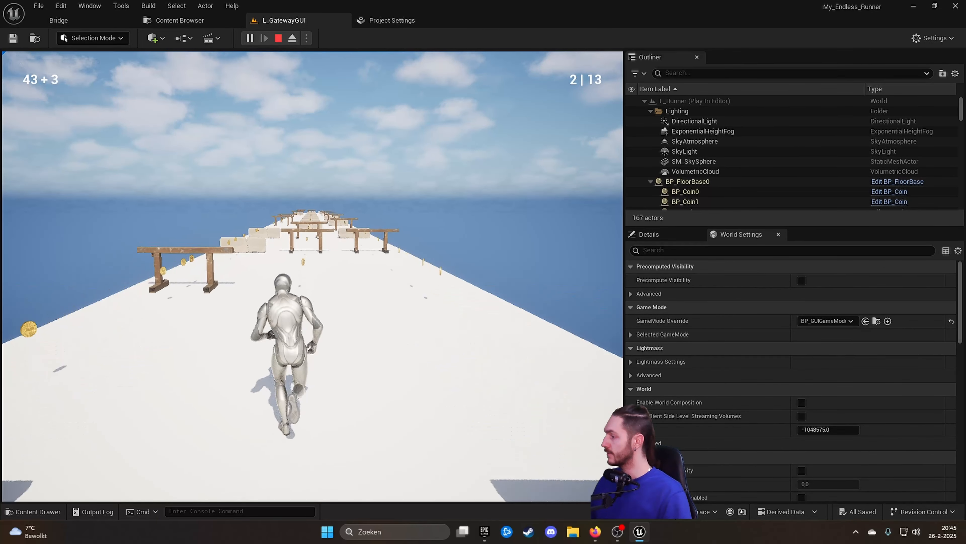
pyautogui.press('a')
pyautogui.press('s')
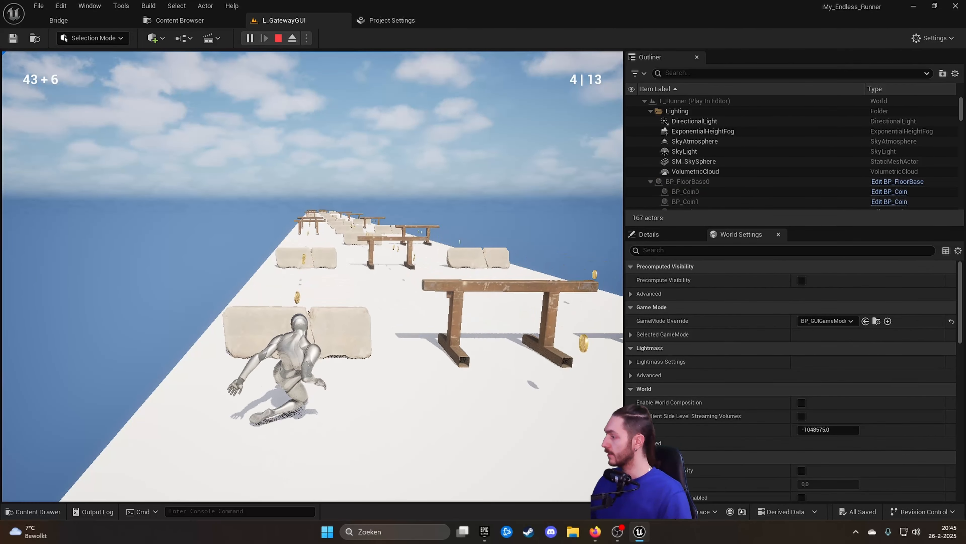
pyautogui.click(348, 255)
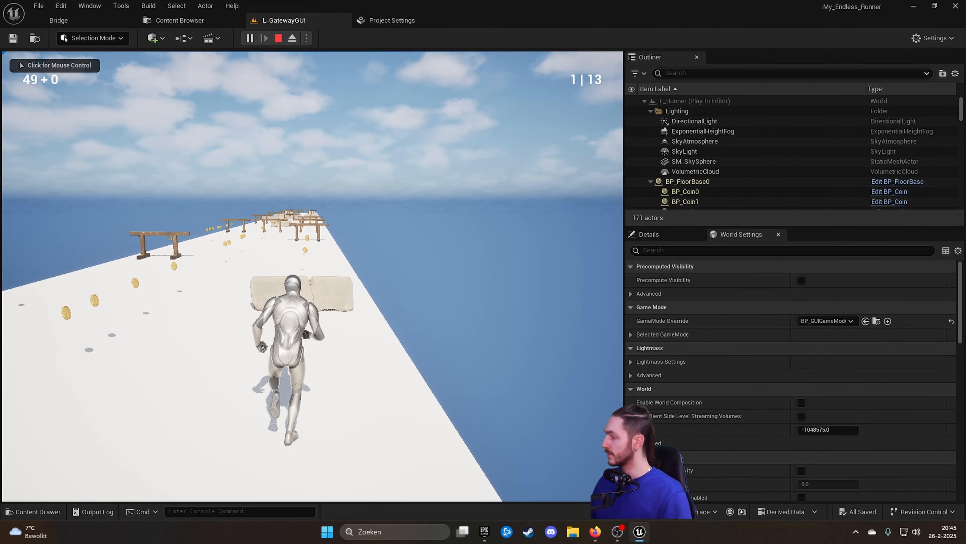
pyautogui.click(335, 255)
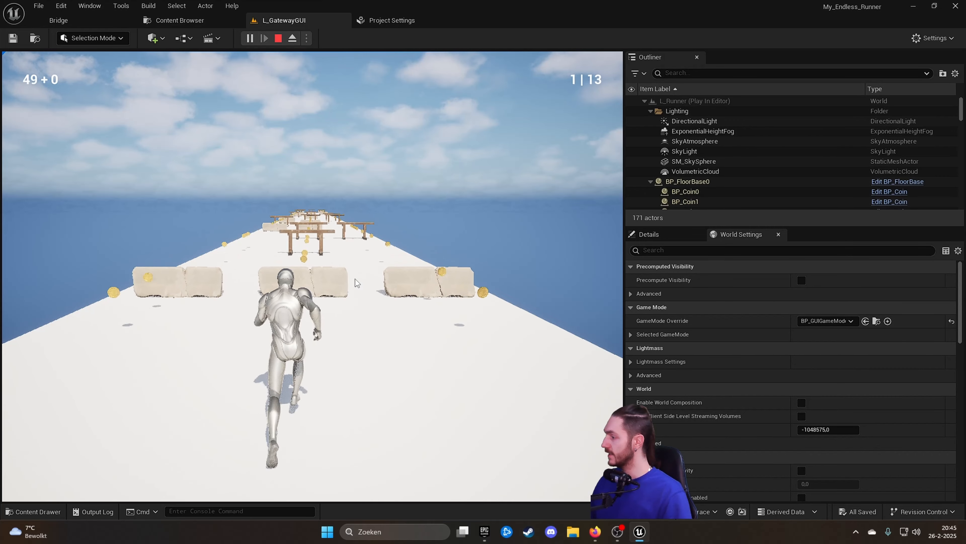
pyautogui.click(325, 300)
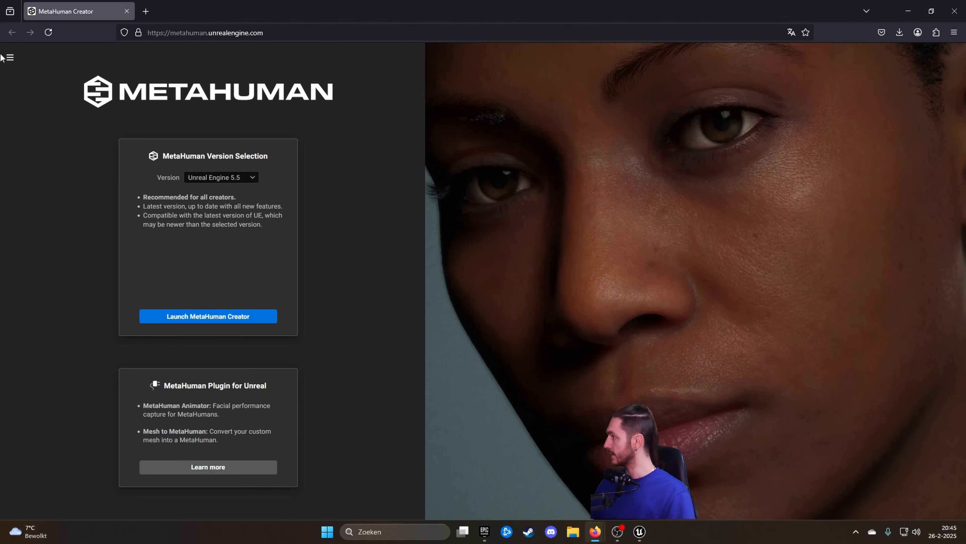
# Step: Launch MetaHuman Creator for Unreal Engine 5.5 from the MetaHuman website in the browser
pyautogui.click(9, 58)
pyautogui.click(9, 59)
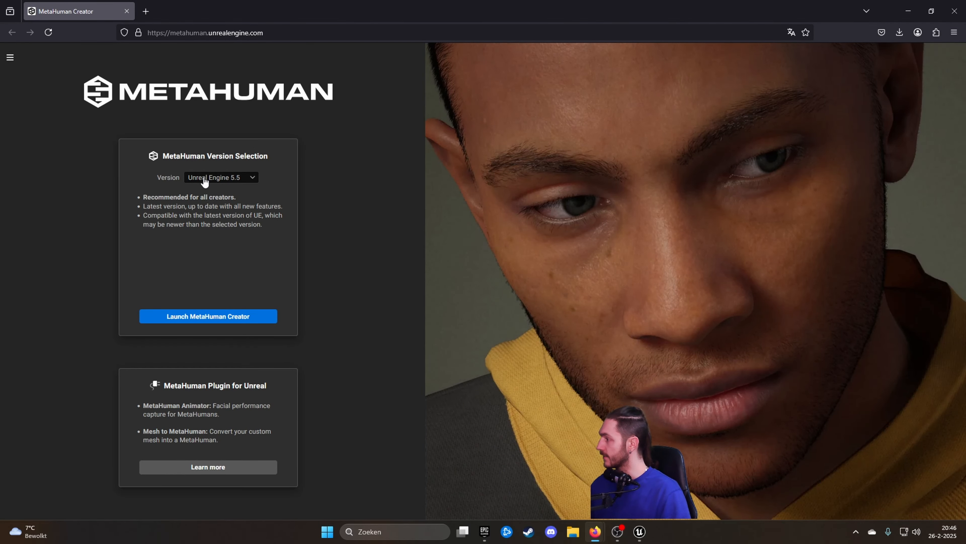
pyautogui.click(205, 181)
pyautogui.click(335, 229)
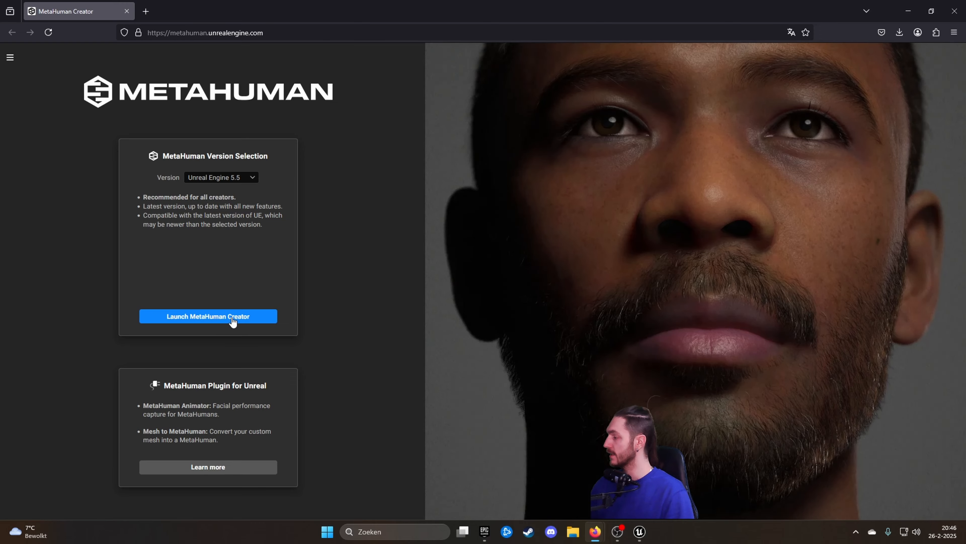
pyautogui.click(249, 318)
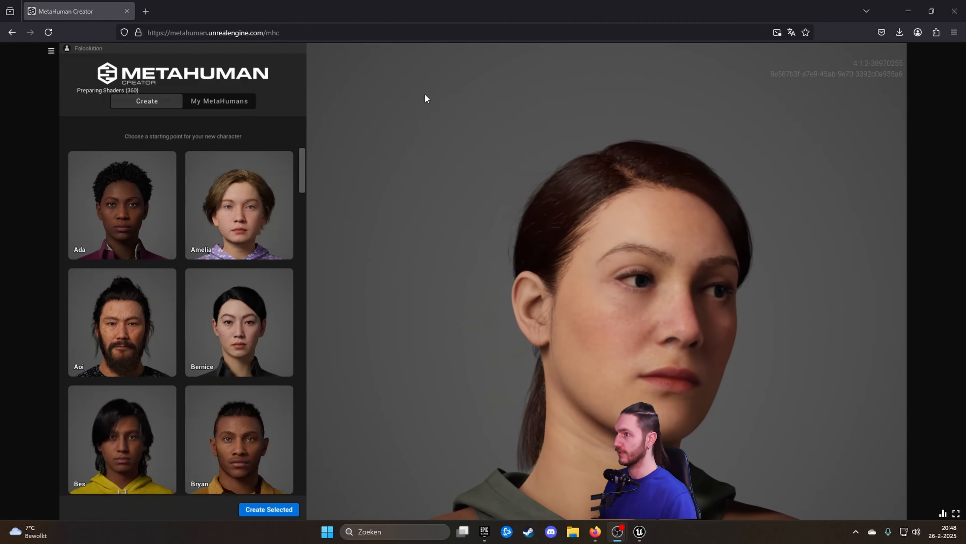
# Step: Create a new MetaHuman using the Kristofer preset as its starting point
pyautogui.scroll(-3, 284, 176)
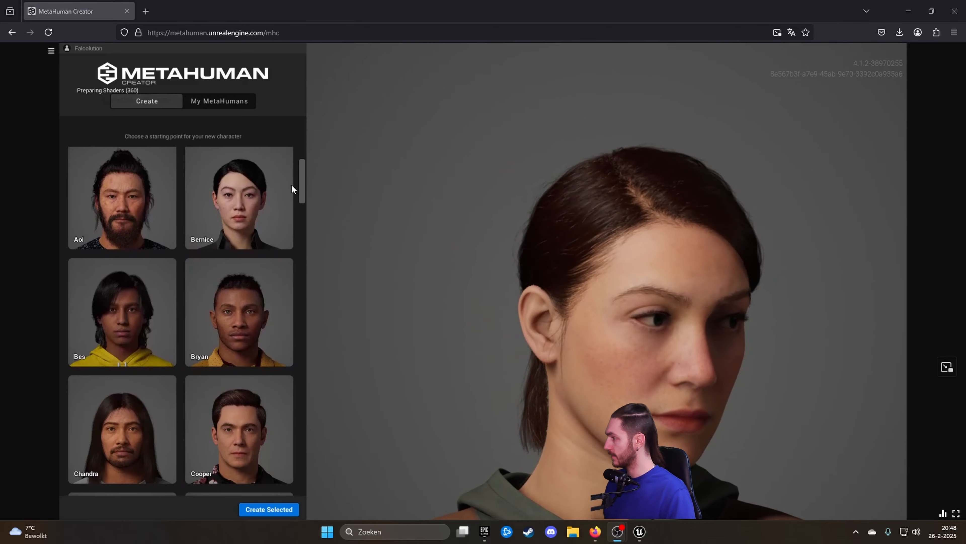
pyautogui.scroll(-5, 228, 307)
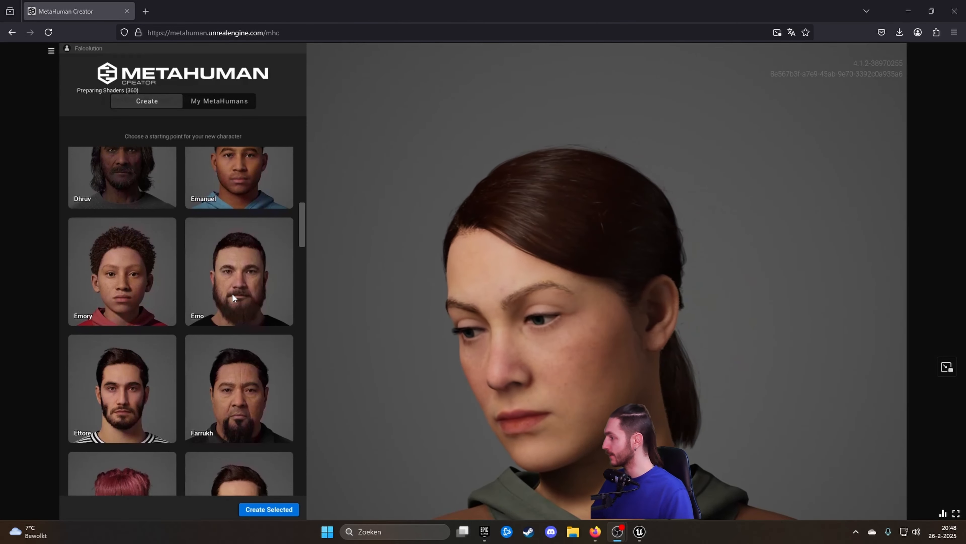
pyautogui.scroll(-5, 223, 239)
pyautogui.scroll(-3, 256, 320)
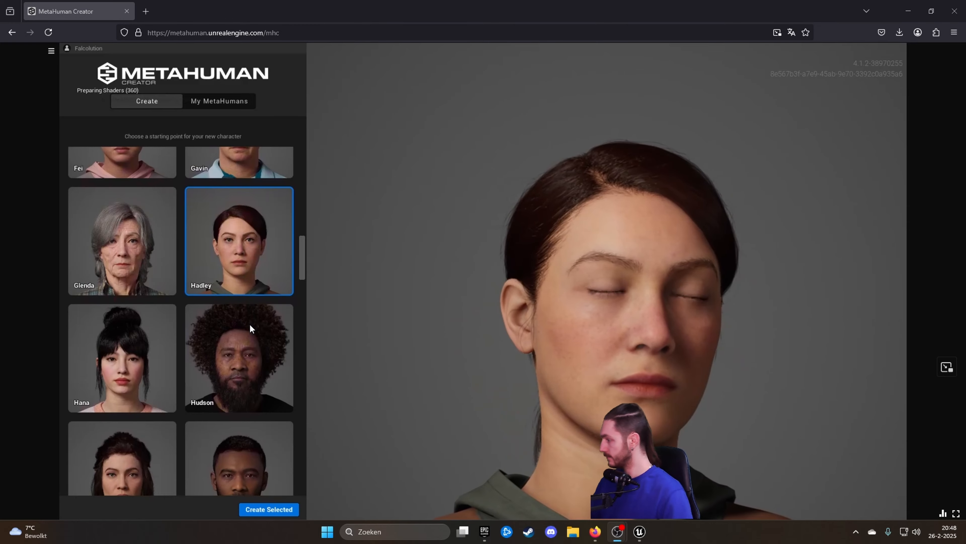
pyautogui.scroll(-3, 233, 295)
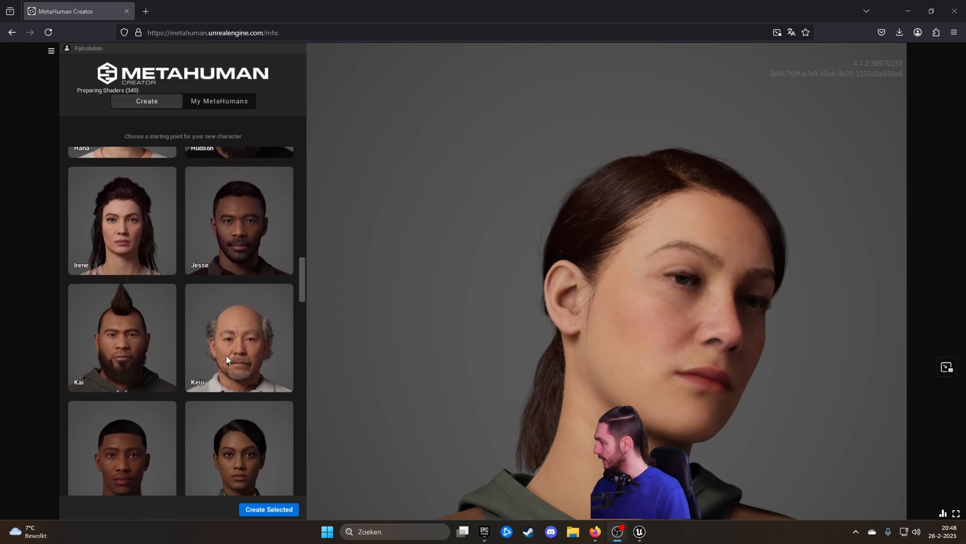
pyautogui.scroll(-4, 227, 356)
pyautogui.scroll(2, 232, 352)
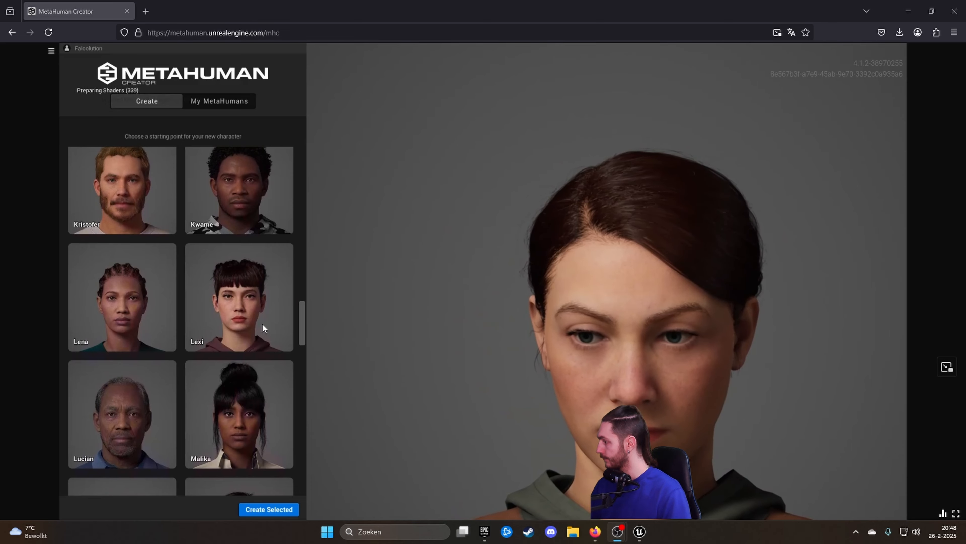
pyautogui.click(126, 197)
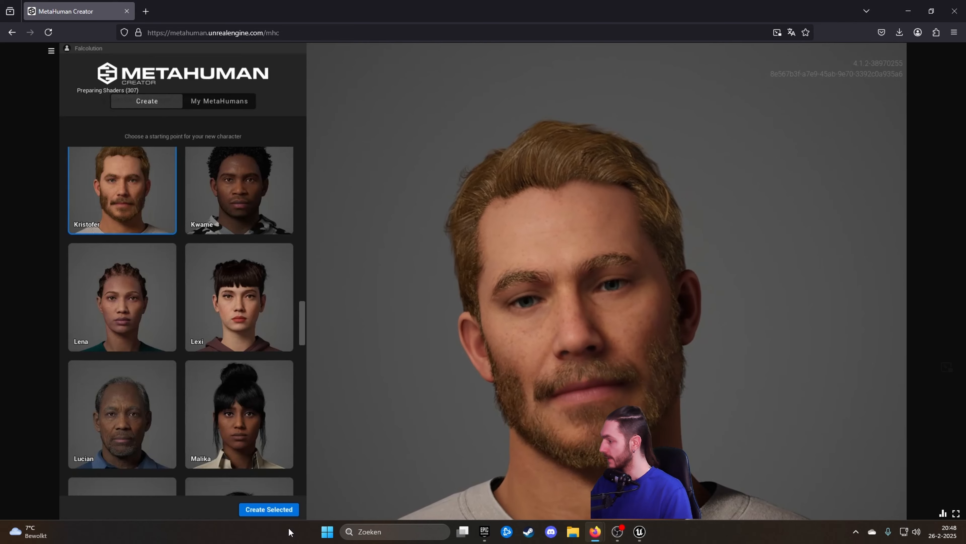
pyautogui.click(274, 511)
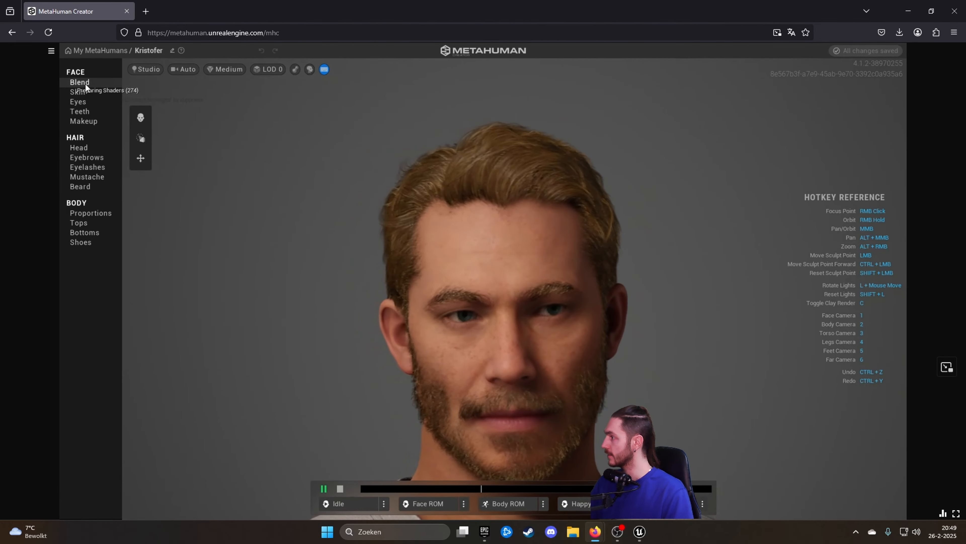
# Step: Assign the Amelia, Ada and Bernice presets to the three face blend slots and try blending the forehead control point
pyautogui.click(85, 83)
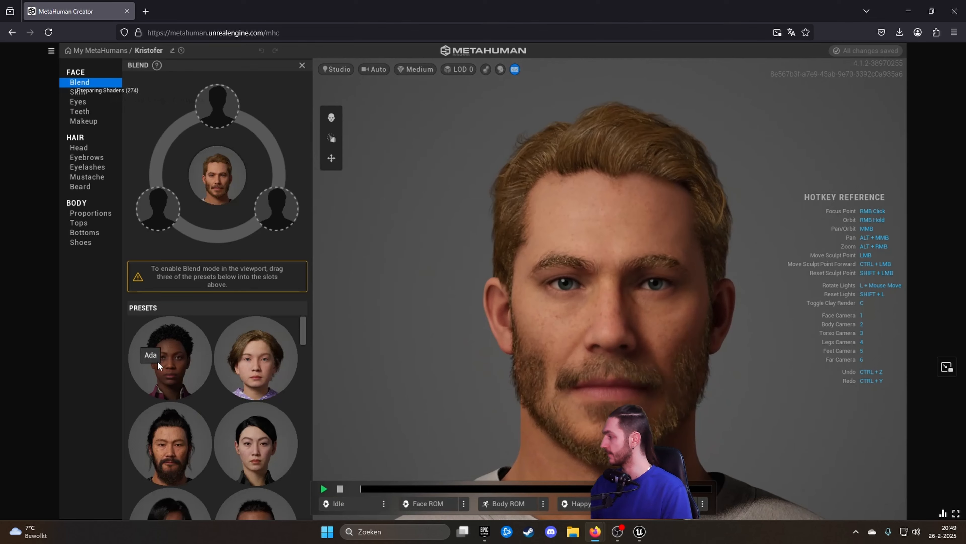
pyautogui.scroll(-3, 232, 434)
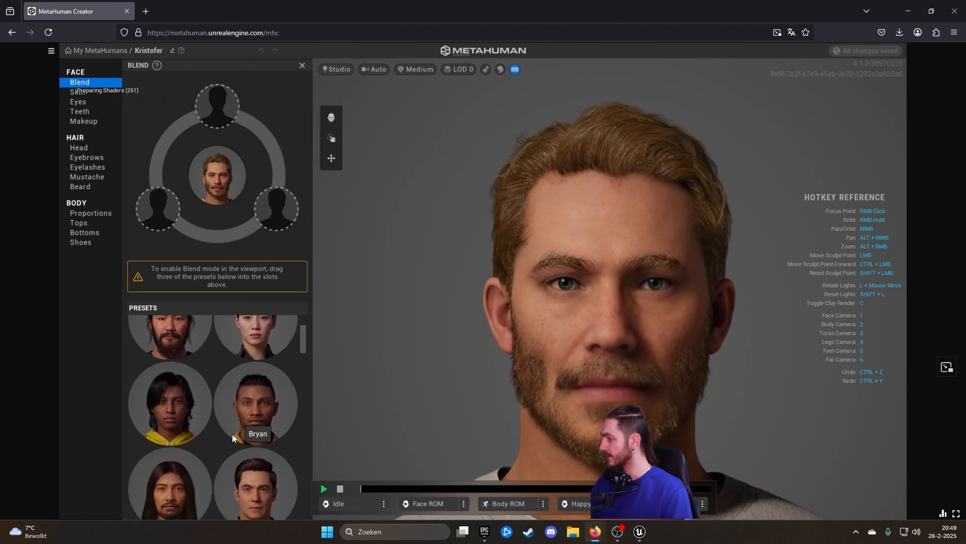
pyautogui.scroll(3, 234, 428)
pyautogui.moveTo(233, 358); pyautogui.dragTo(272, 215)
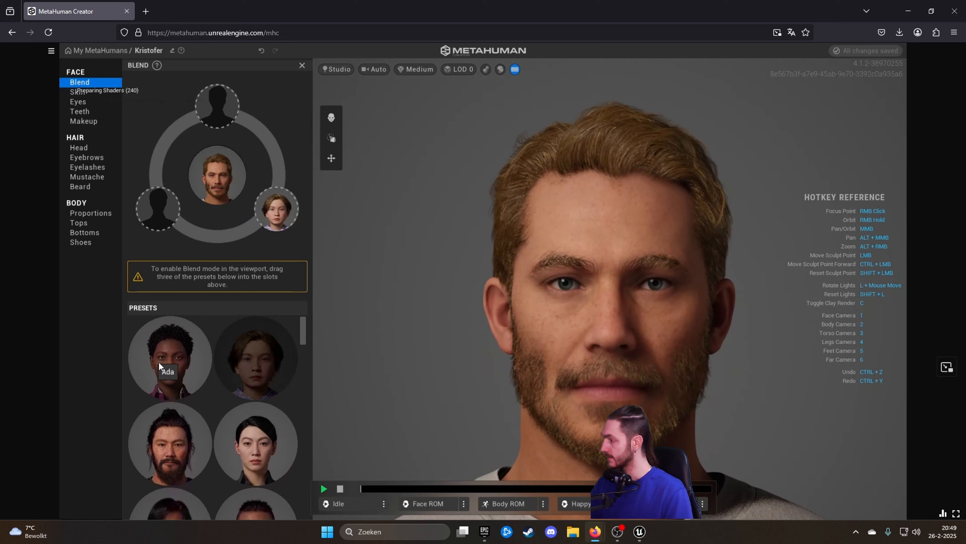
pyautogui.moveTo(162, 347); pyautogui.dragTo(162, 212)
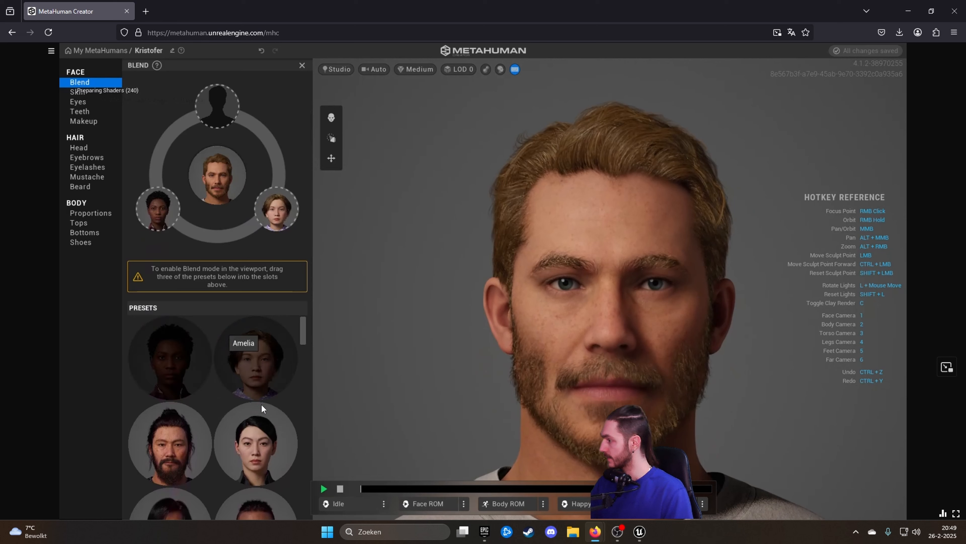
pyautogui.moveTo(263, 448); pyautogui.dragTo(218, 108)
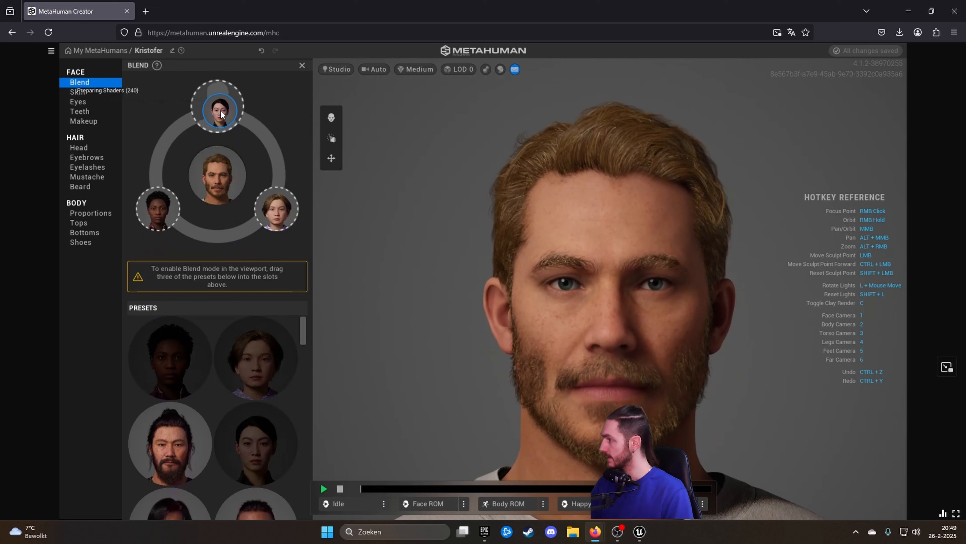
pyautogui.scroll(-1, 600, 274)
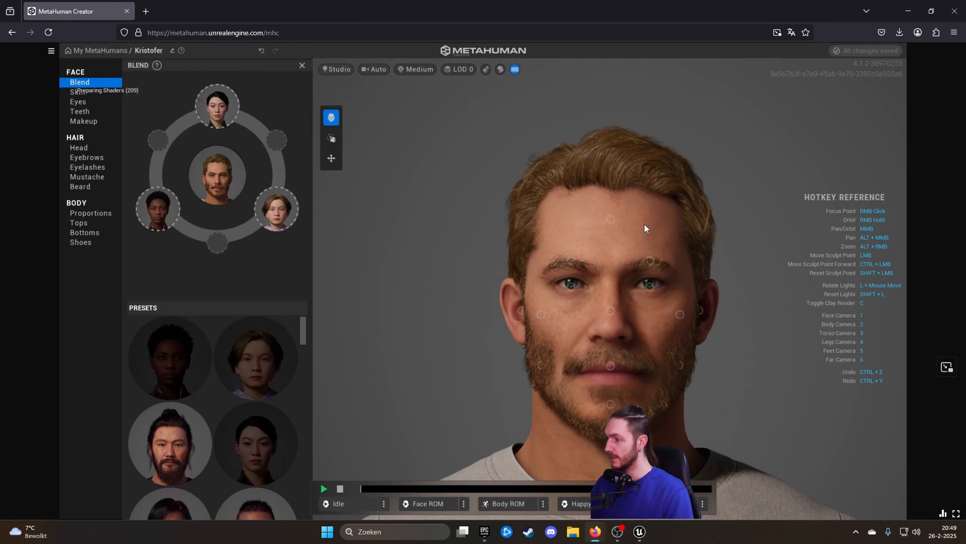
pyautogui.moveTo(611, 221); pyautogui.dragTo(615, 190)
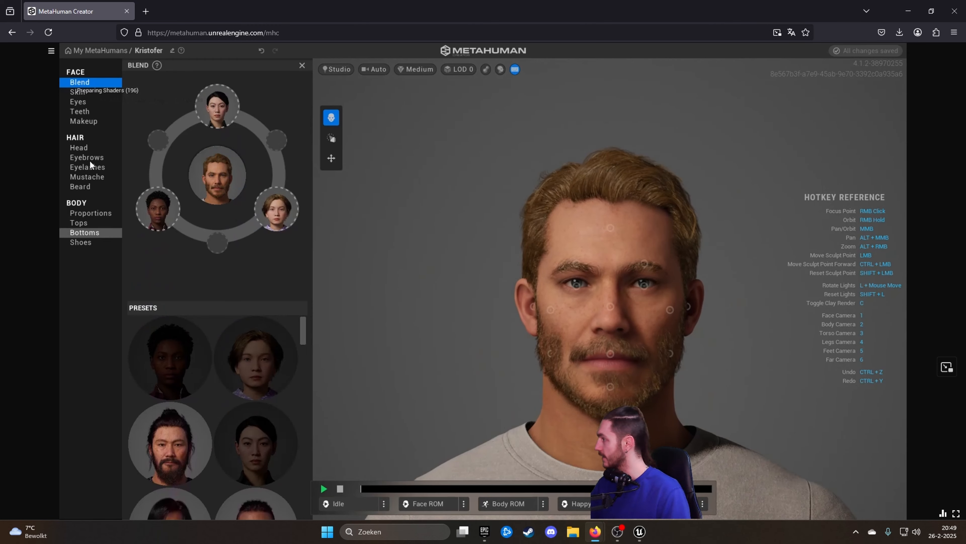
# Step: Look through the face options for skin, freckles, eyes, teeth and makeup, and the available head hair styles
pyautogui.click(79, 95)
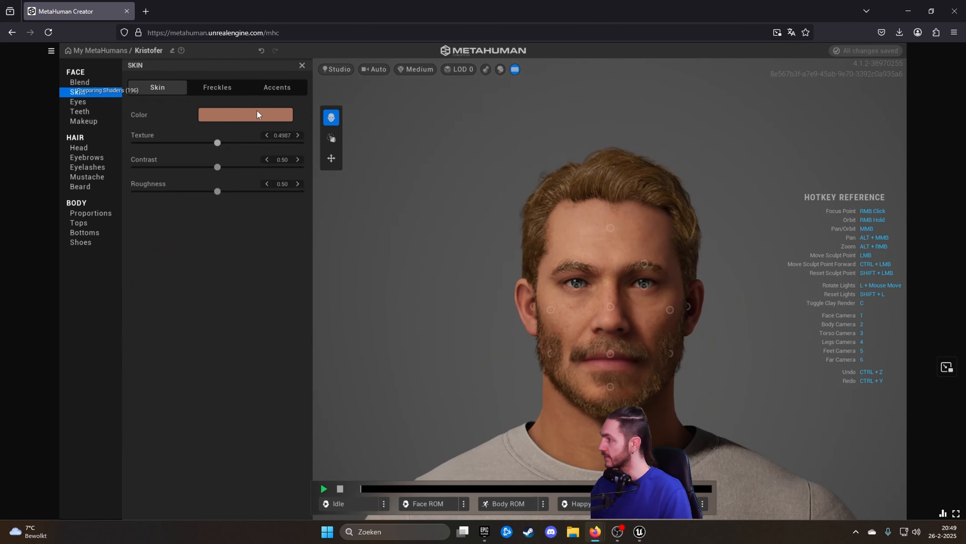
pyautogui.click(225, 89)
pyautogui.click(271, 91)
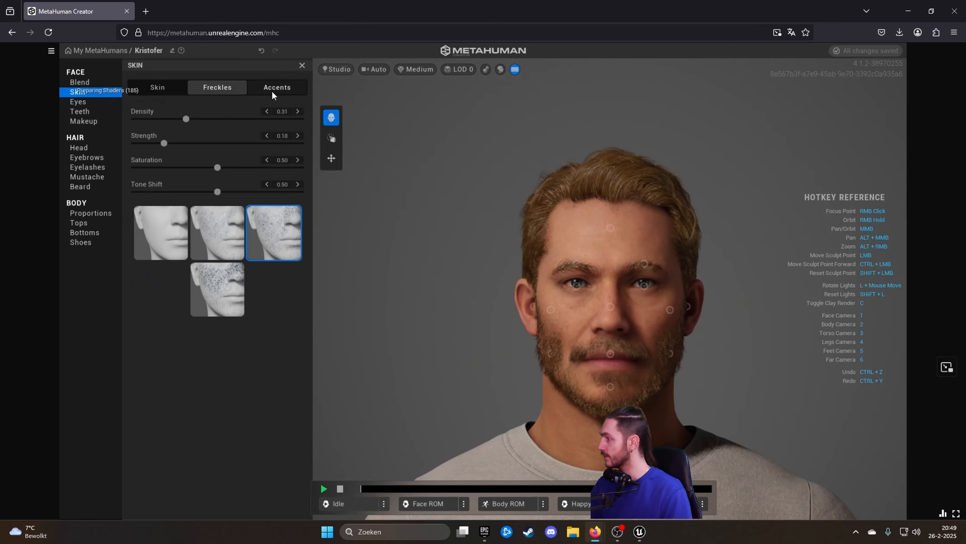
pyautogui.click(80, 102)
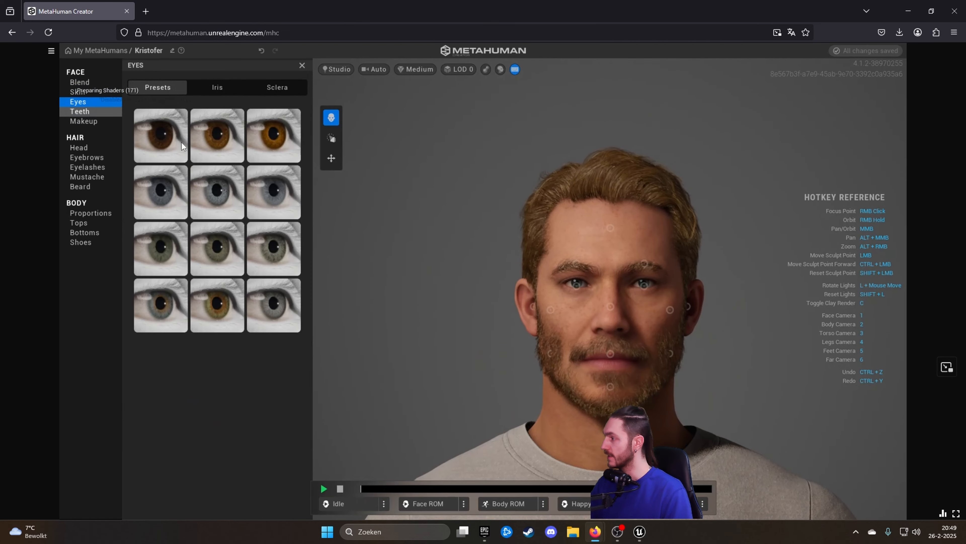
pyautogui.click(79, 114)
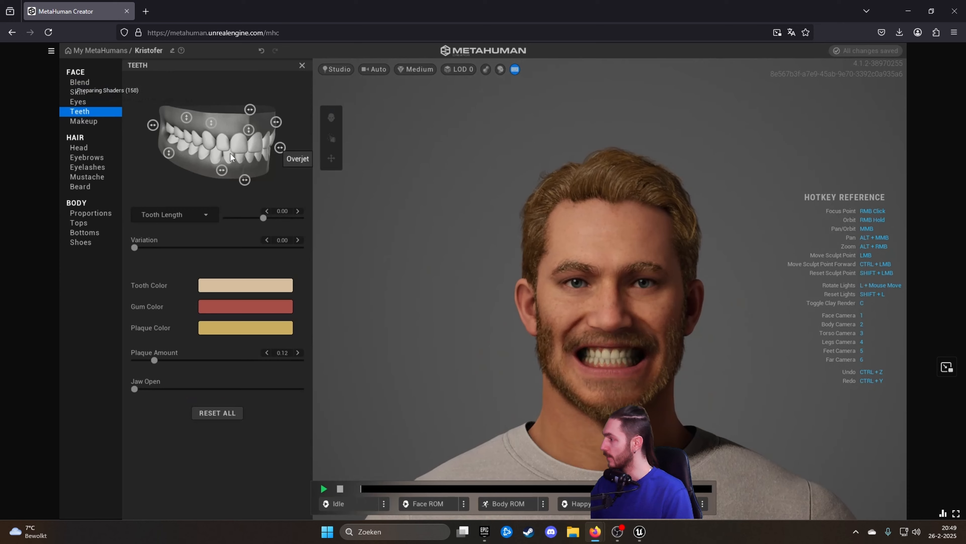
pyautogui.click(72, 123)
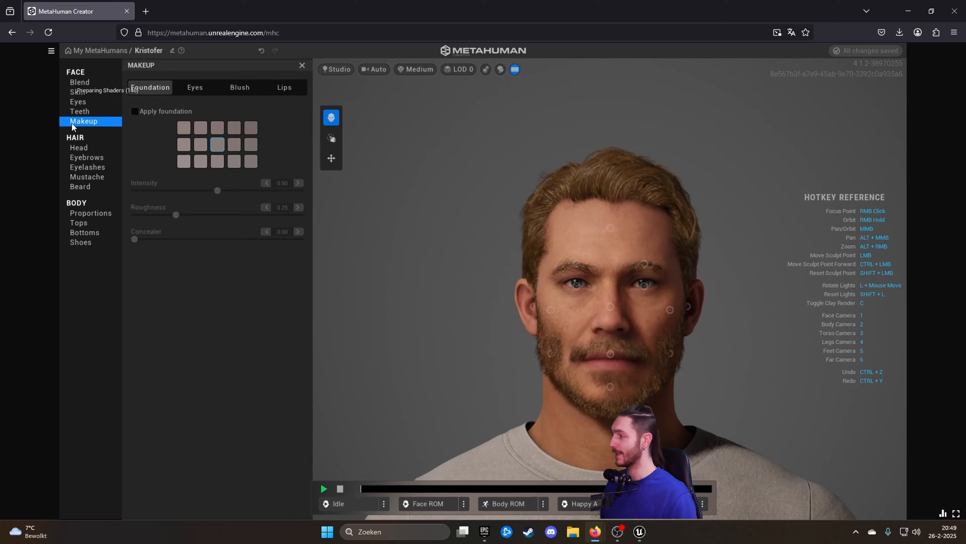
pyautogui.click(82, 148)
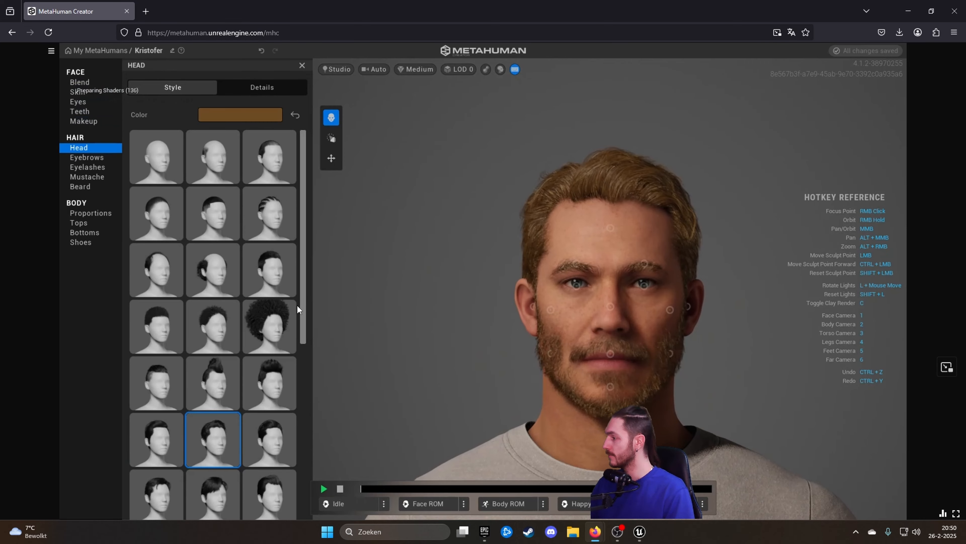
pyautogui.moveTo(307, 327); pyautogui.dragTo(298, 215)
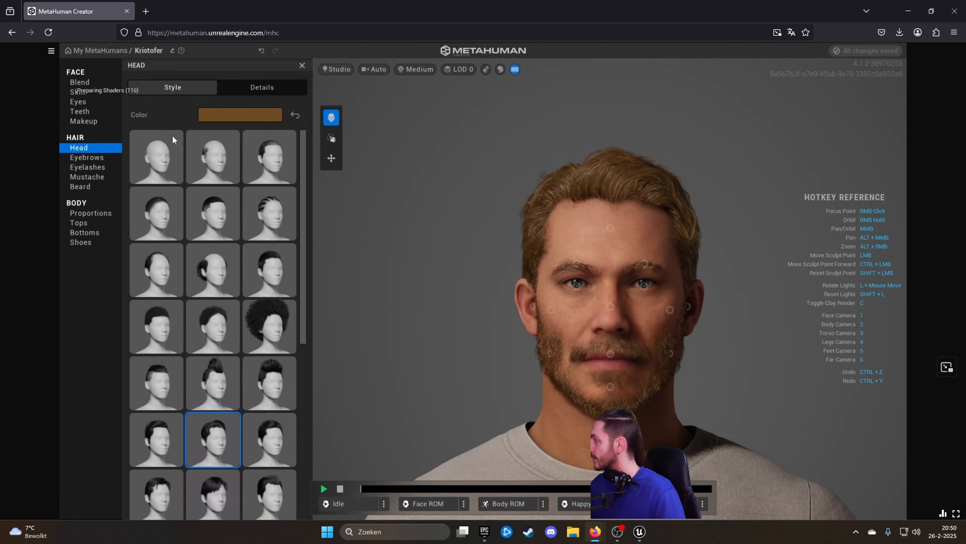
# Step: Look through the available eyebrow, eyelash, mustache and beard styles and the body proportion options
pyautogui.click(93, 157)
pyautogui.click(88, 167)
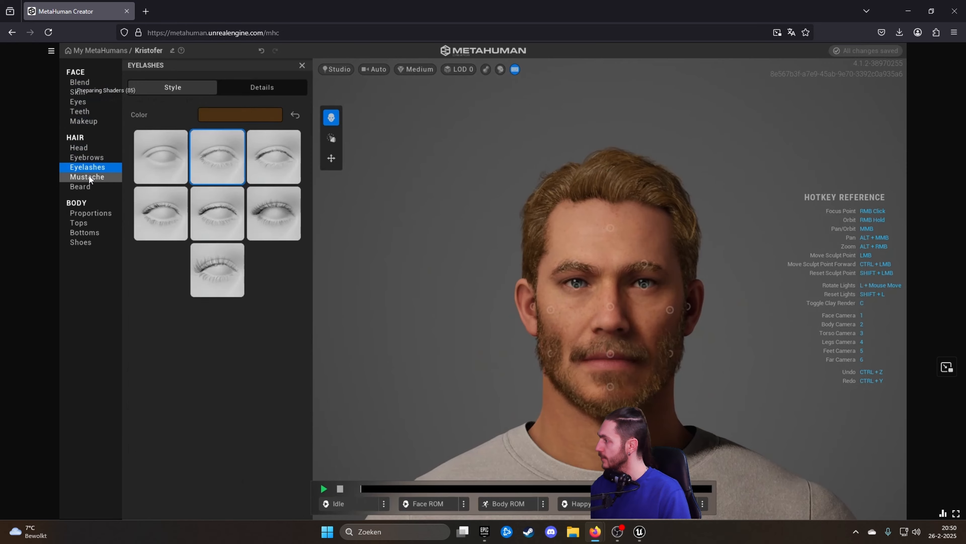
pyautogui.click(89, 176)
pyautogui.click(87, 187)
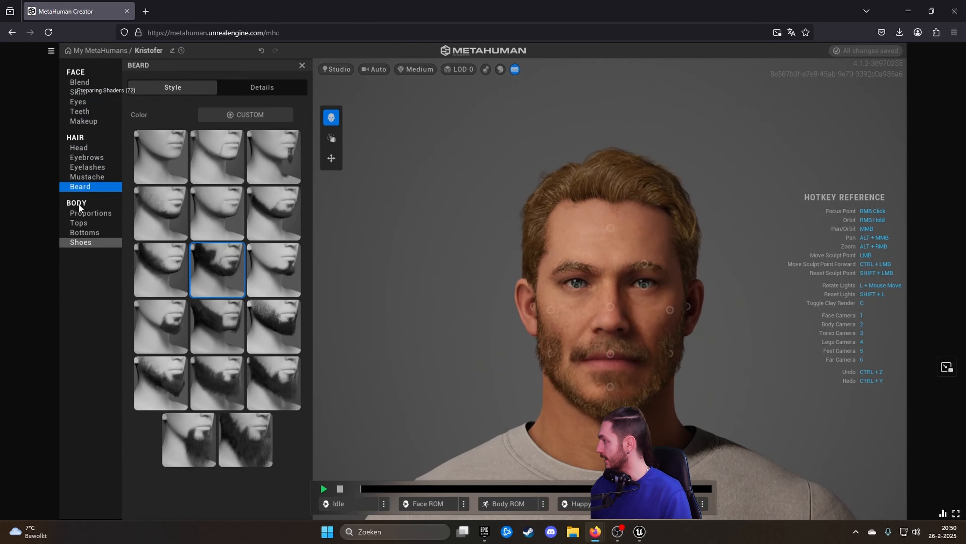
pyautogui.click(84, 214)
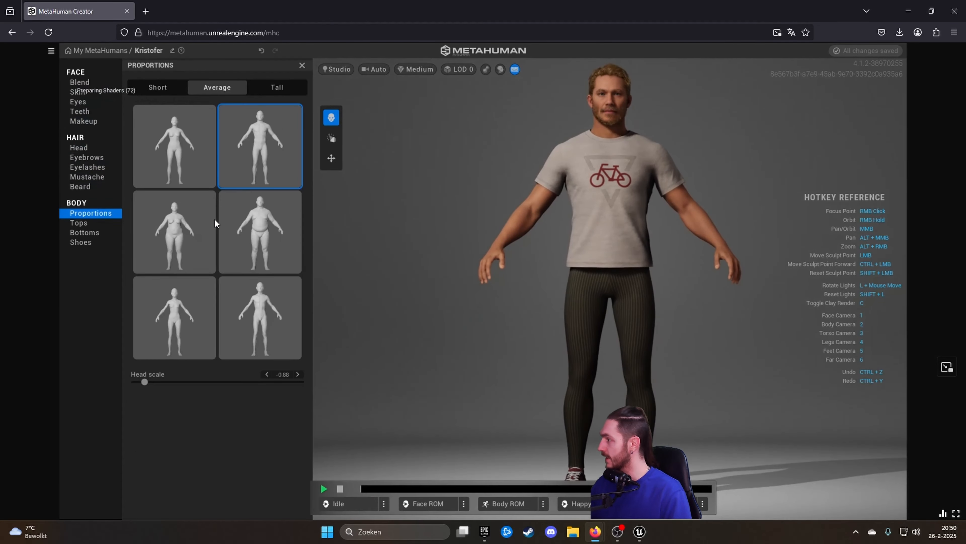
# Step: Dress the character in the hoodie top and the long straight-leg trousers
pyautogui.click(91, 224)
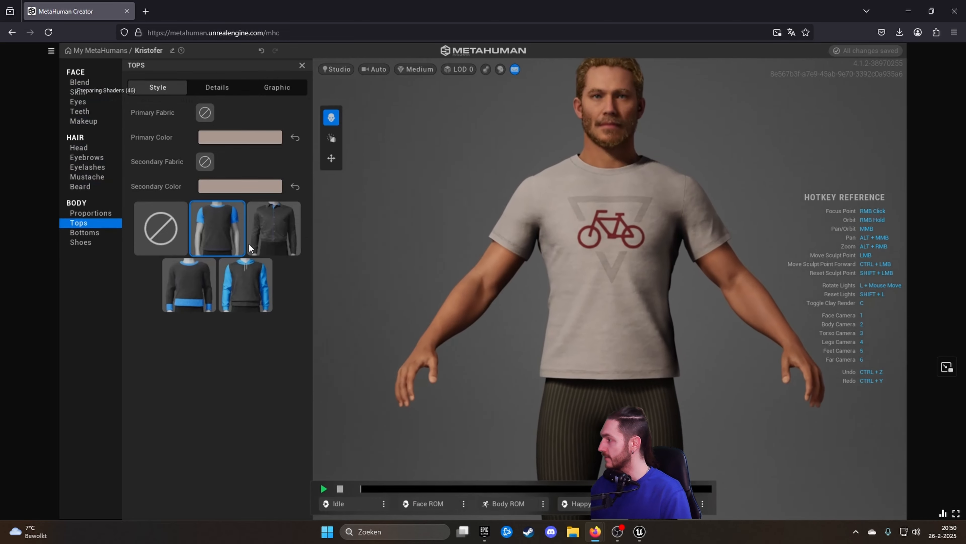
pyautogui.click(231, 285)
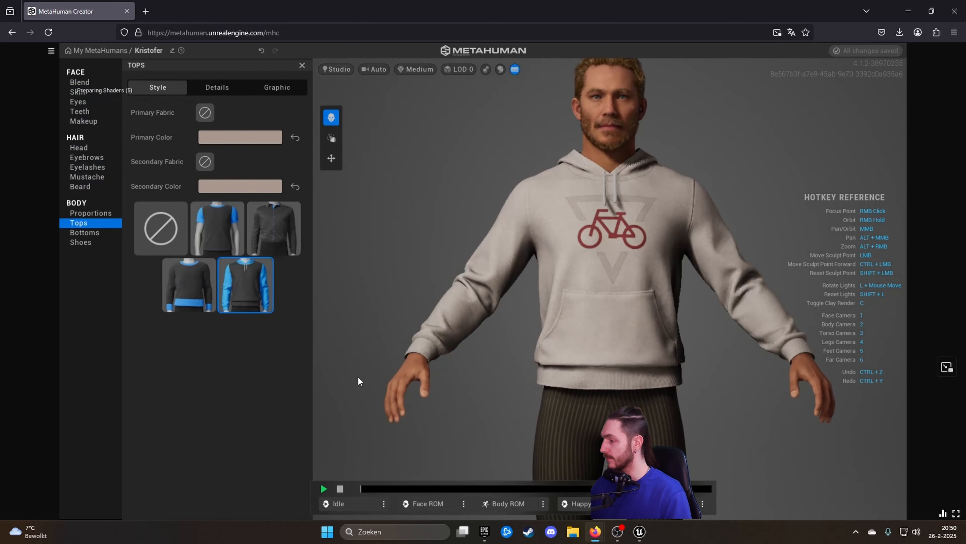
pyautogui.click(85, 232)
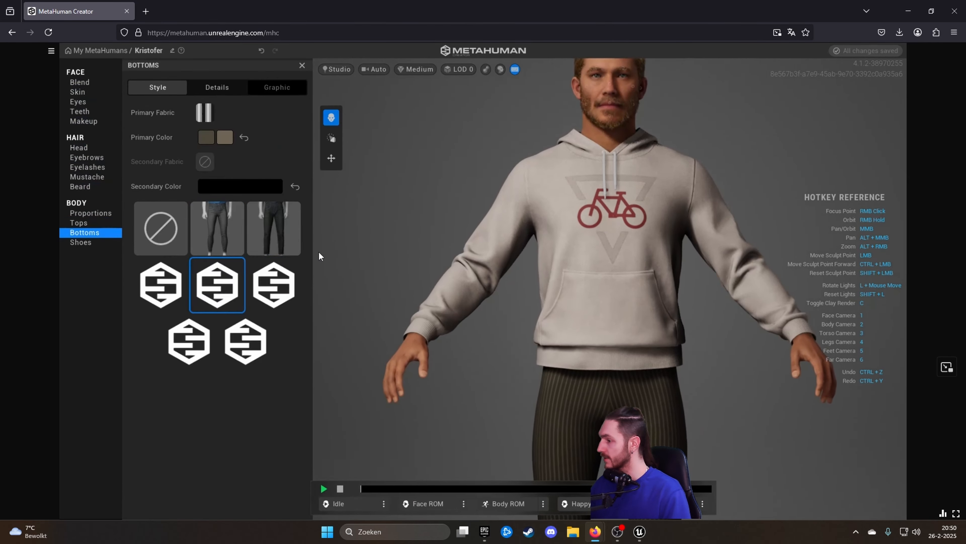
pyautogui.click(267, 220)
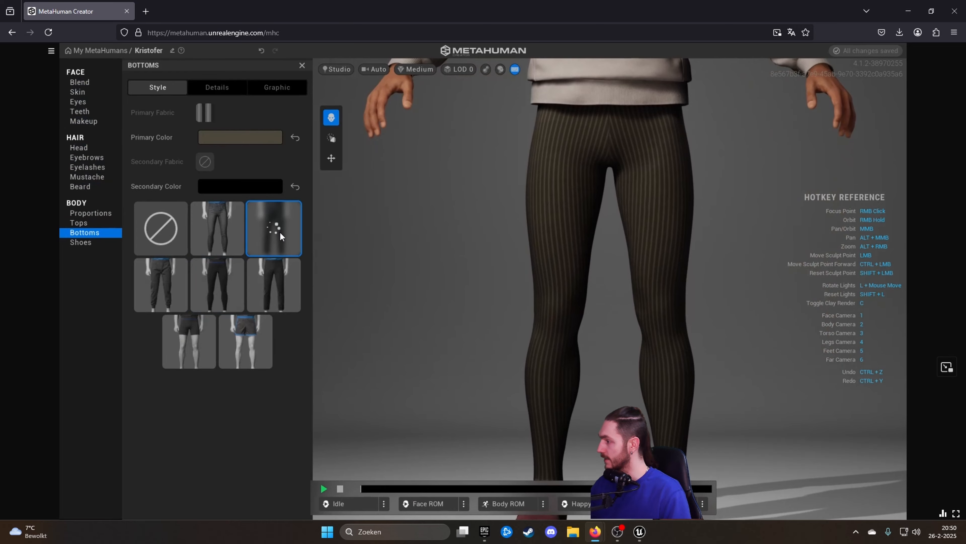
# Step: Try the lace-up boots on the character and switch back to the Running Shoes
pyautogui.click(83, 241)
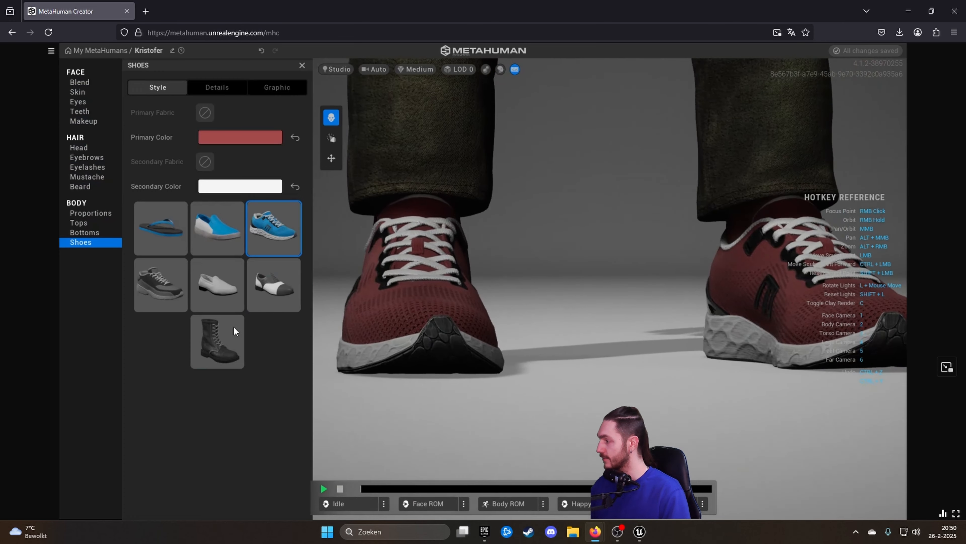
pyautogui.click(212, 344)
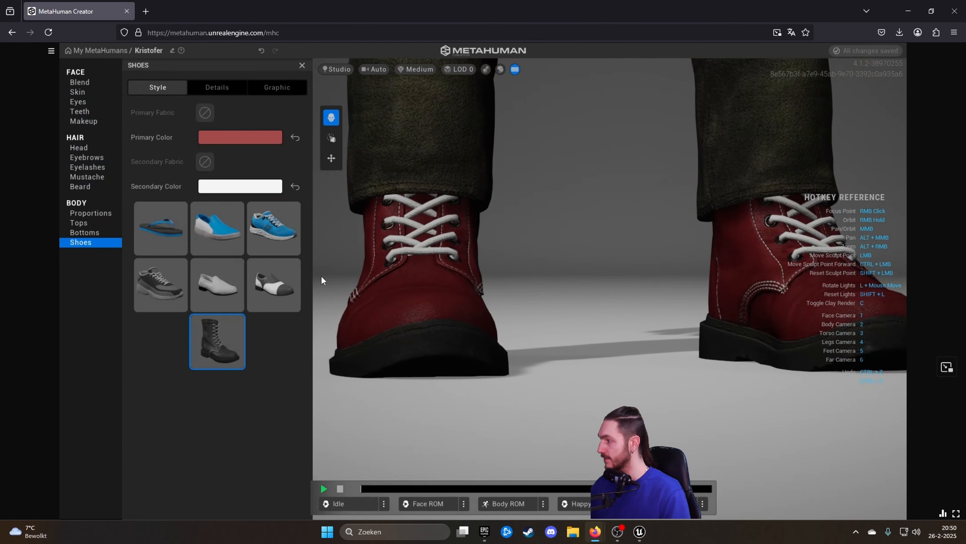
pyautogui.click(264, 232)
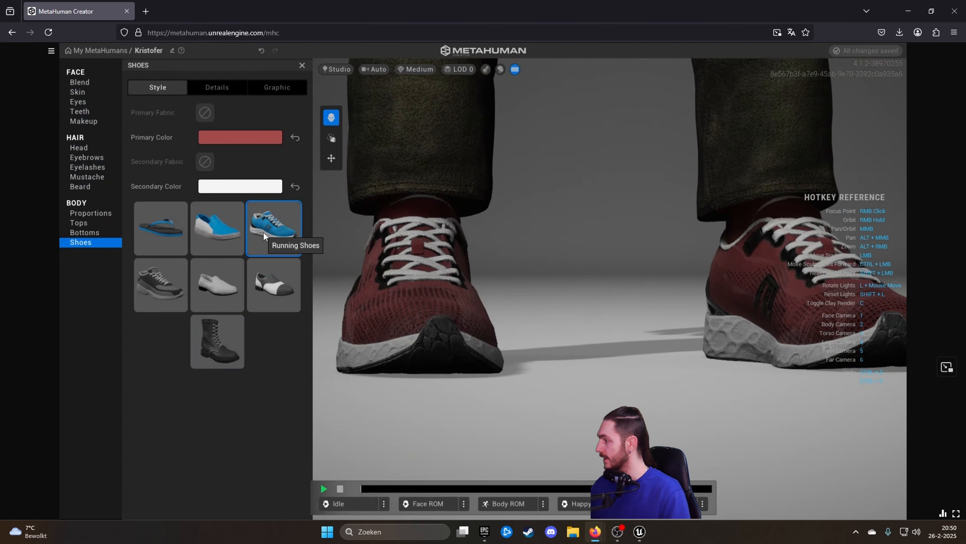
pyautogui.scroll(-3, 510, 304)
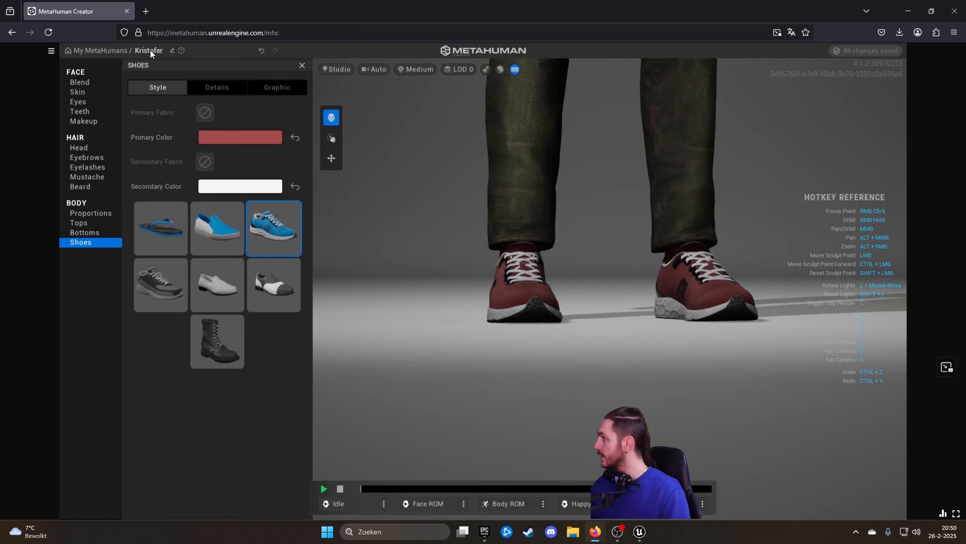
# Step: Leave the character's name unedited, return to the My MetaHumans overview and close the browser, confirming leaving the page
pyautogui.click(172, 50)
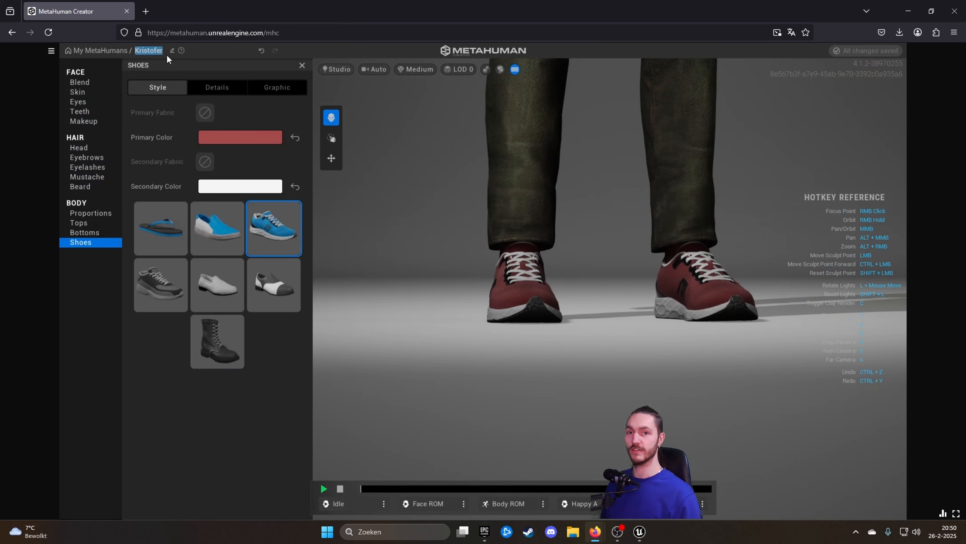
pyautogui.click(202, 51)
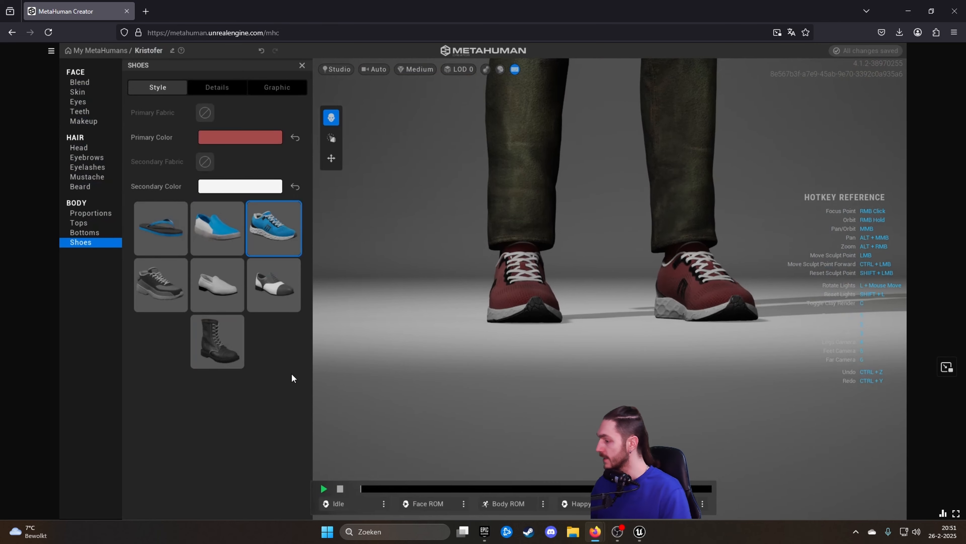
pyautogui.scroll(-2, 554, 337)
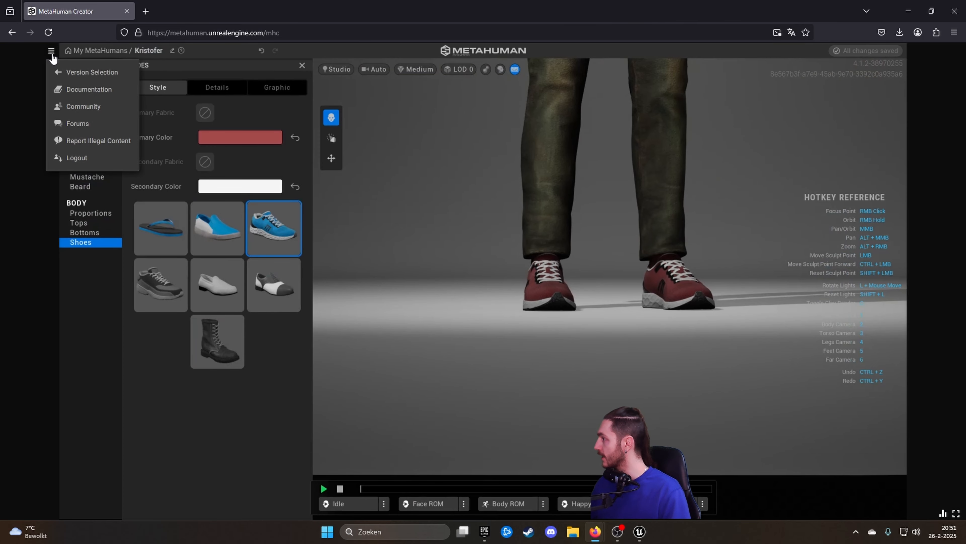
pyautogui.click(301, 65)
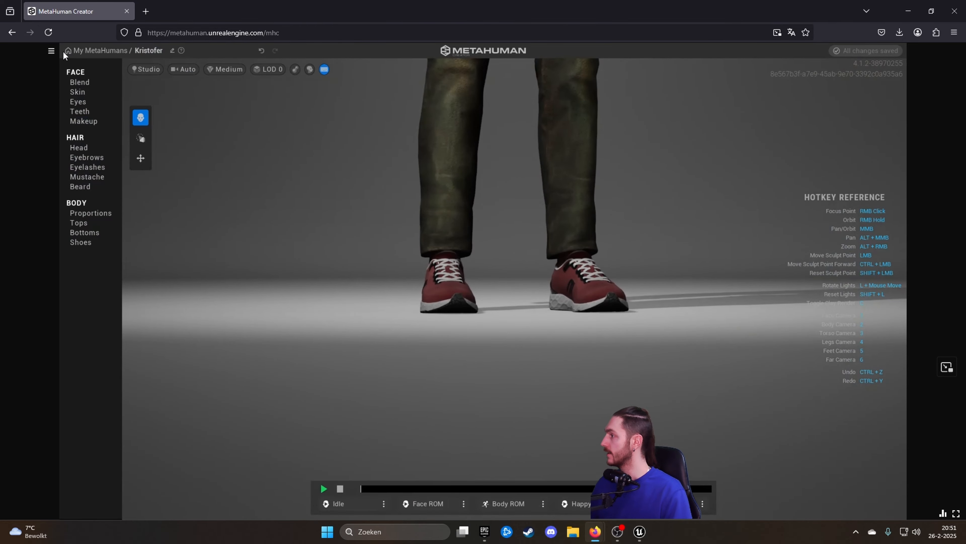
pyautogui.click(105, 50)
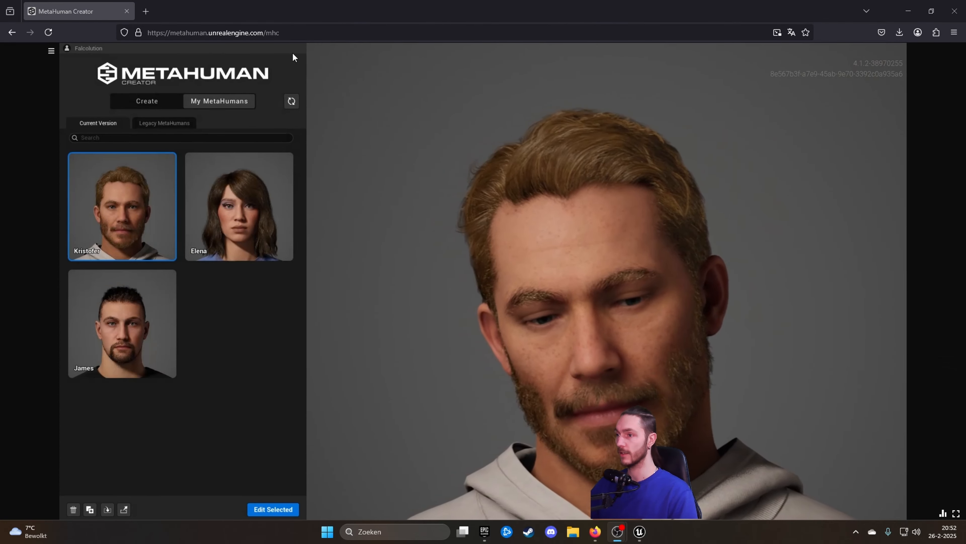
pyautogui.click(955, 11)
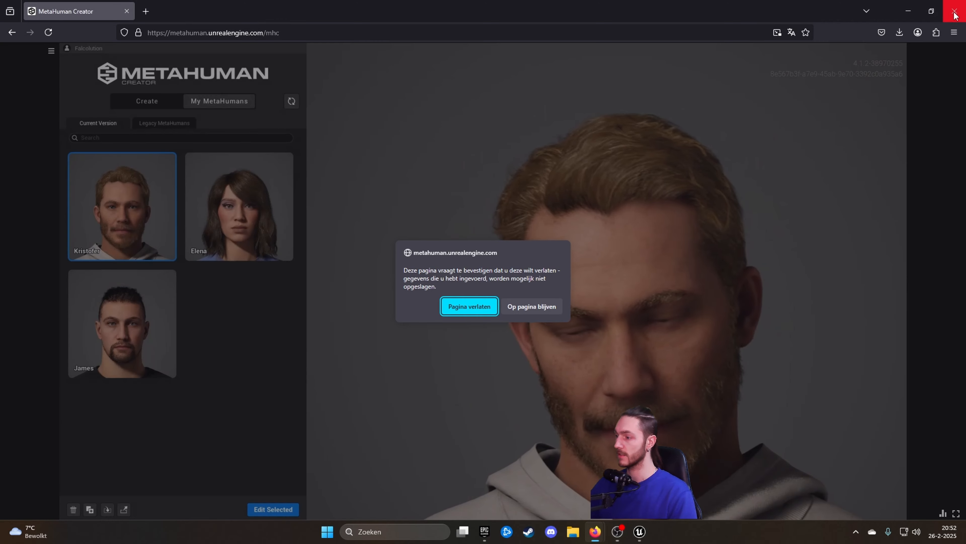
pyautogui.click(472, 308)
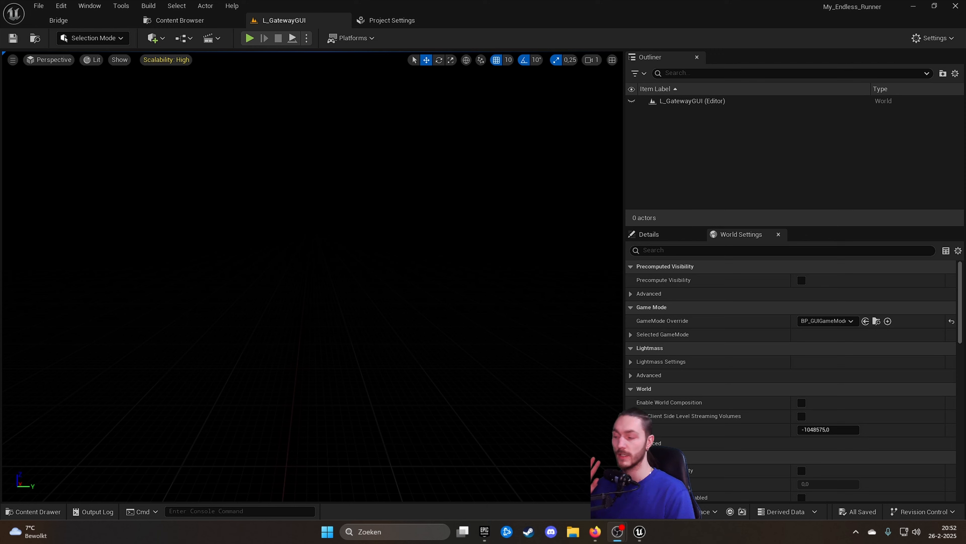
# Step: Search the Fab website for "metahuman" and open the MetaHuman Plugin listing
pyautogui.moveTo(486, 533)
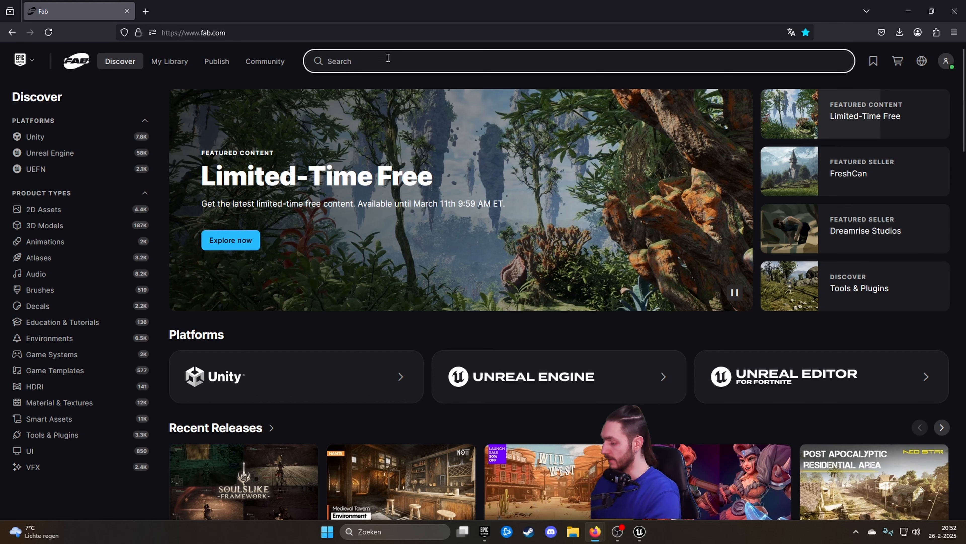
pyautogui.write('met')
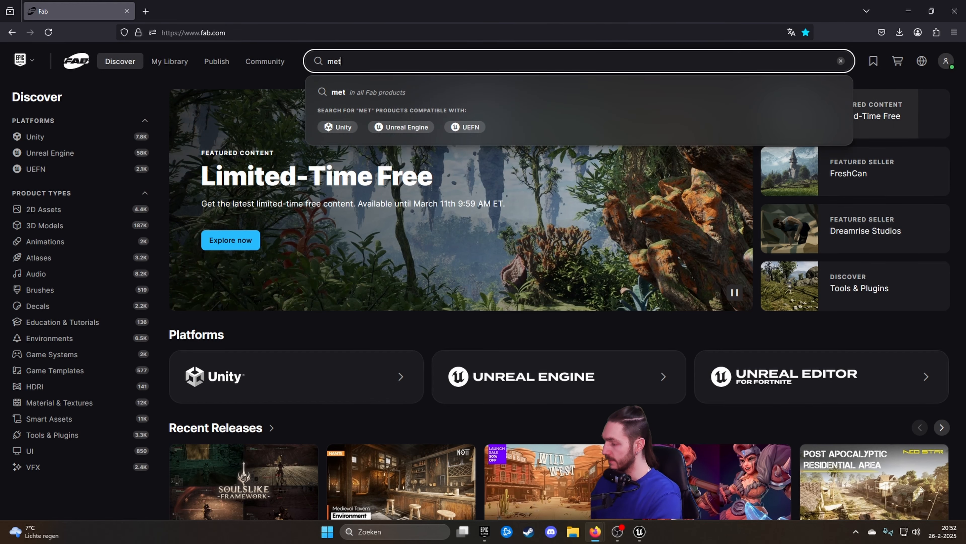
pyautogui.write('ahuman')
pyautogui.press('Return')
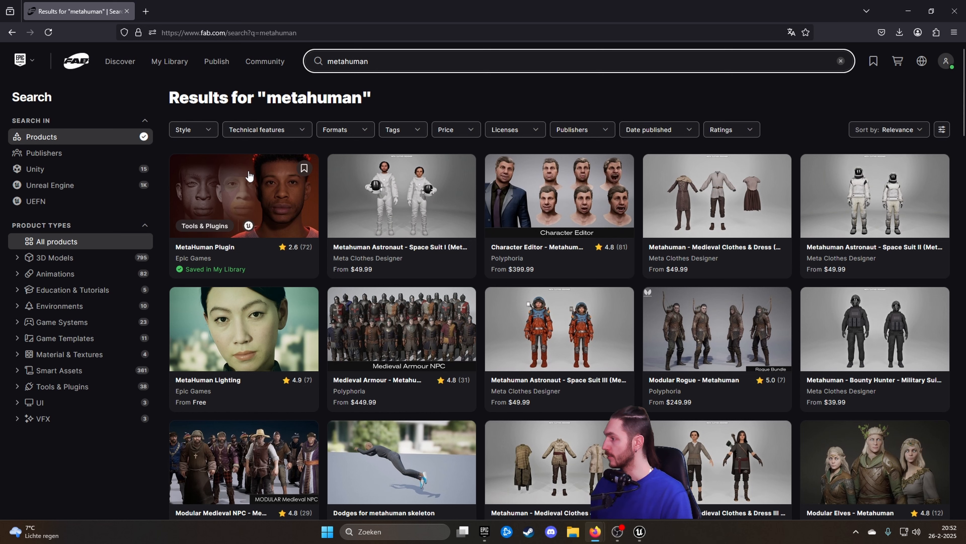
pyautogui.click(242, 190)
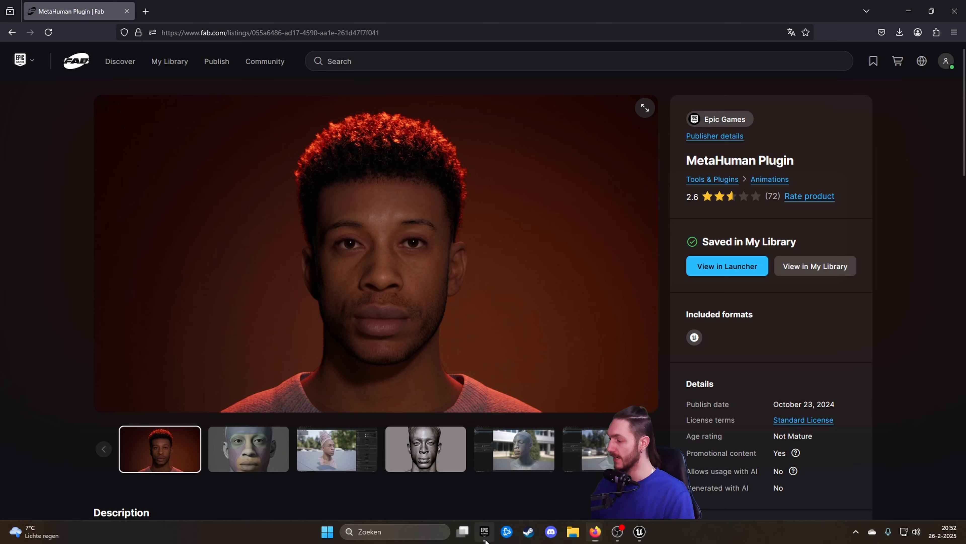
# Step: Switch to the Epic Games Launcher and search the Fab Library for "meta"
pyautogui.click(482, 532)
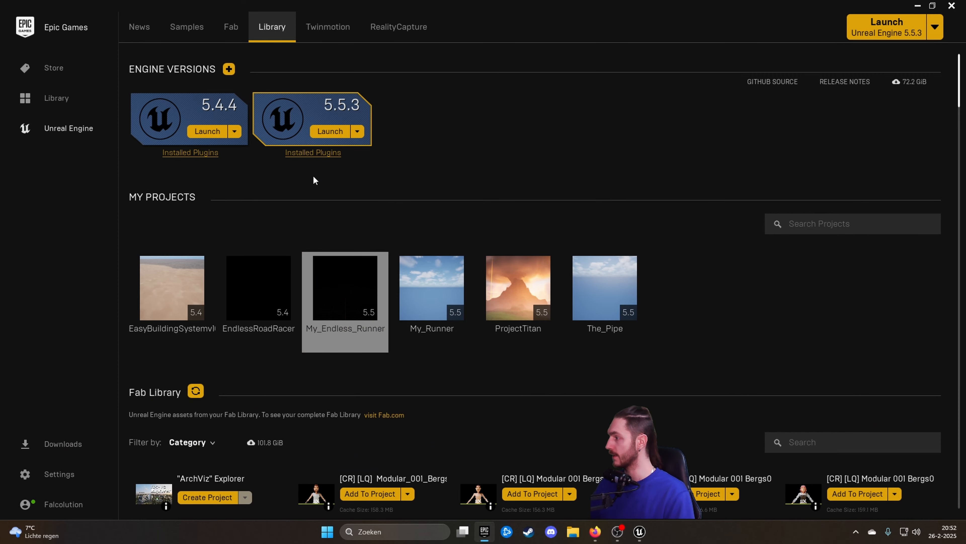
pyautogui.scroll(-1, 227, 389)
pyautogui.scroll(-1, 213, 358)
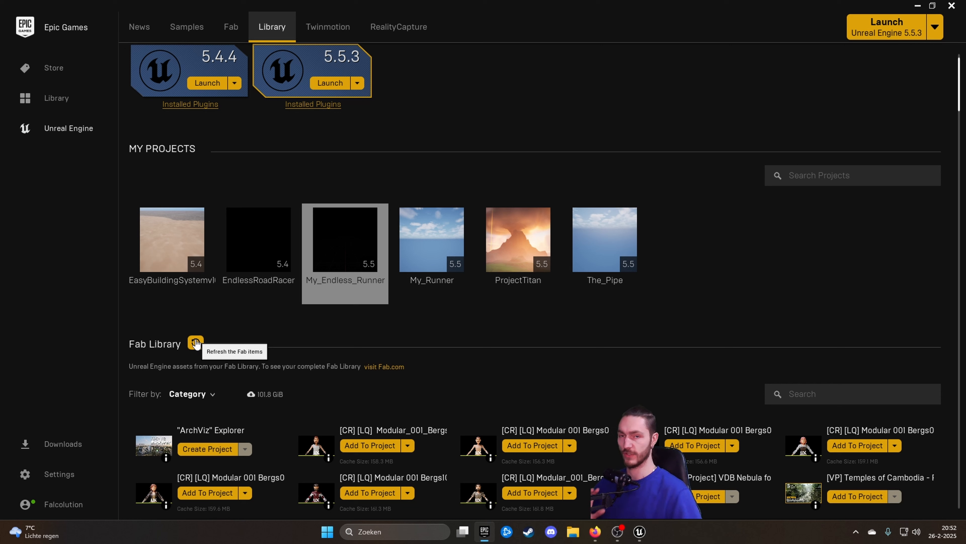
pyautogui.click(869, 390)
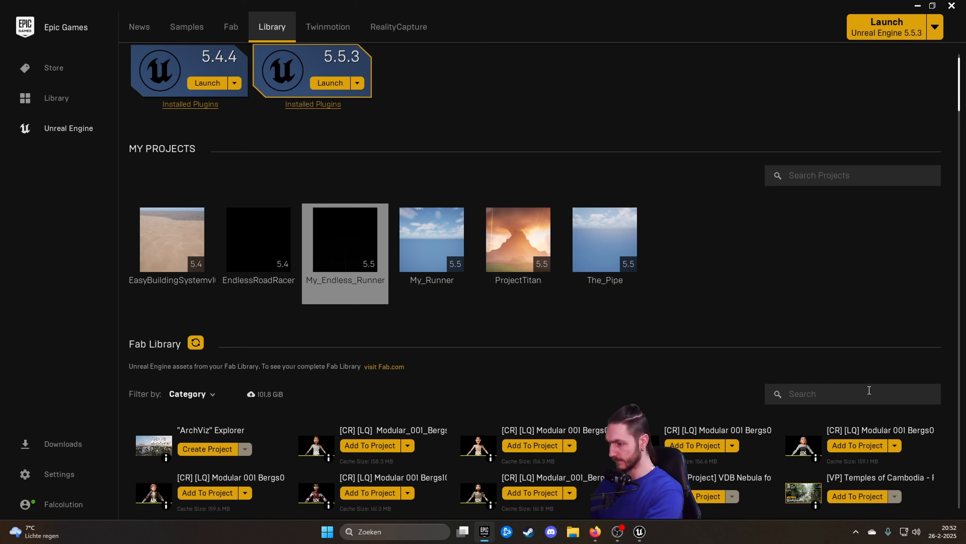
pyautogui.write('m')
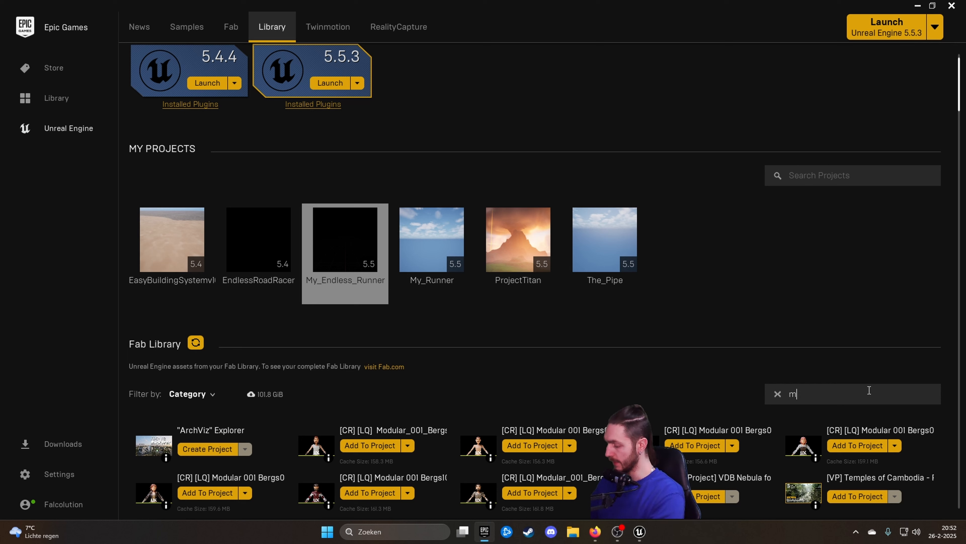
pyautogui.write('eta')
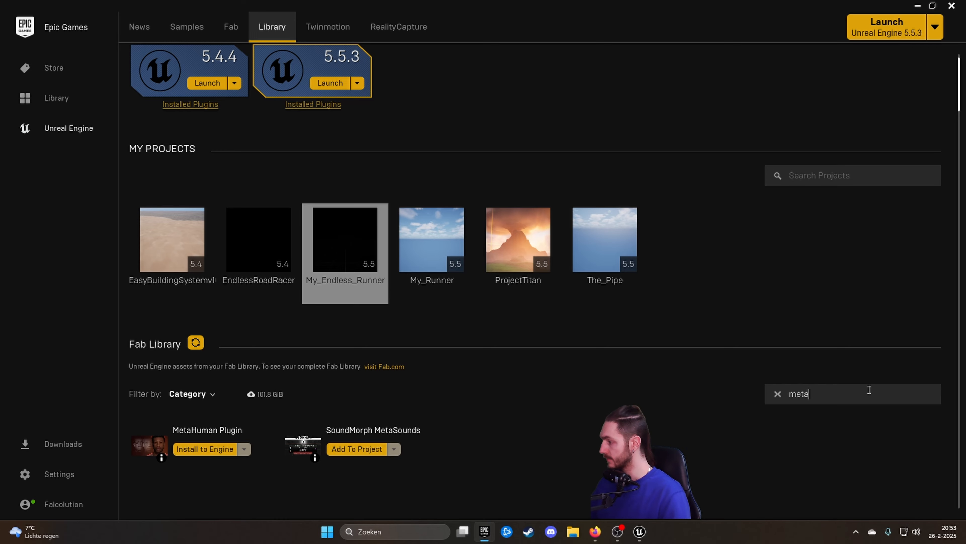
# Step: Check which engine versions are offered for installing the MetaHuman Plugin and cancel the installation
pyautogui.click(202, 450)
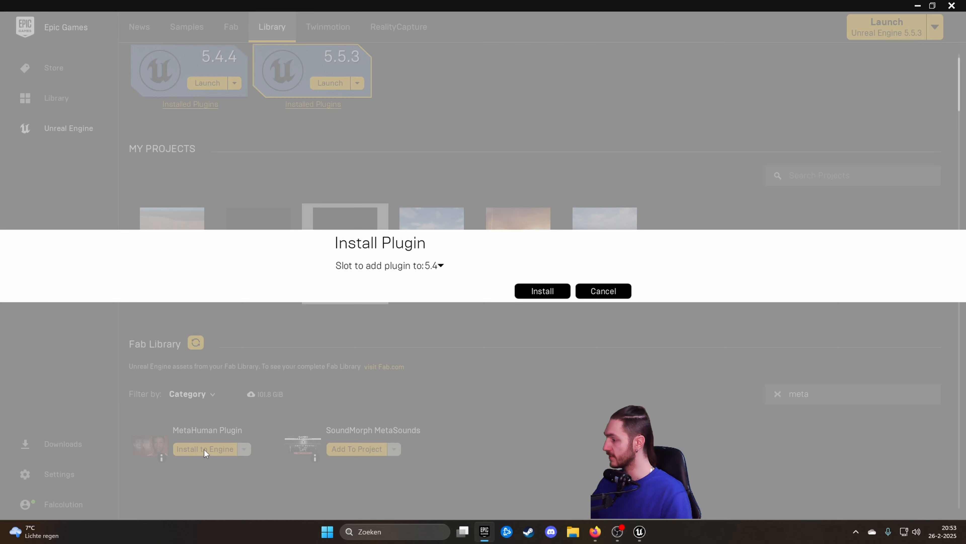
pyautogui.click(440, 266)
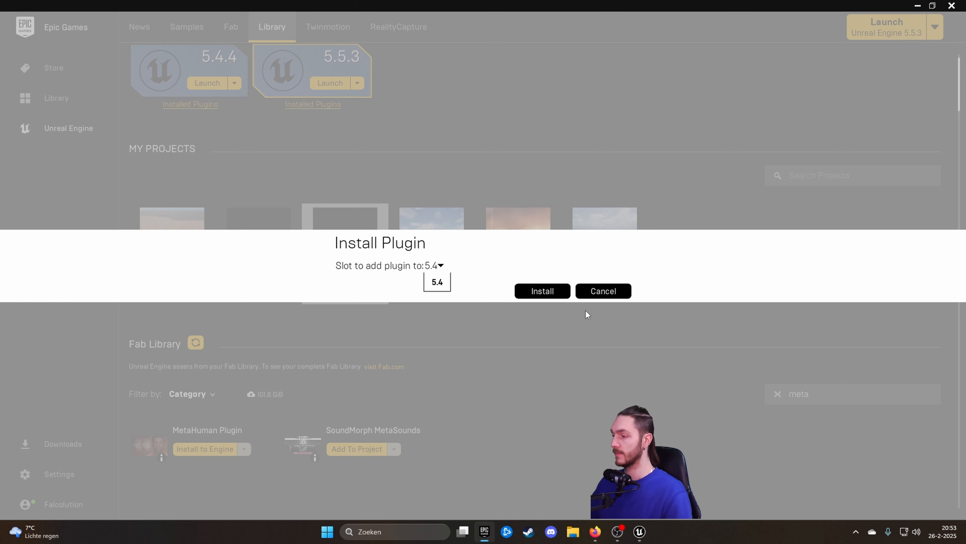
pyautogui.click(613, 294)
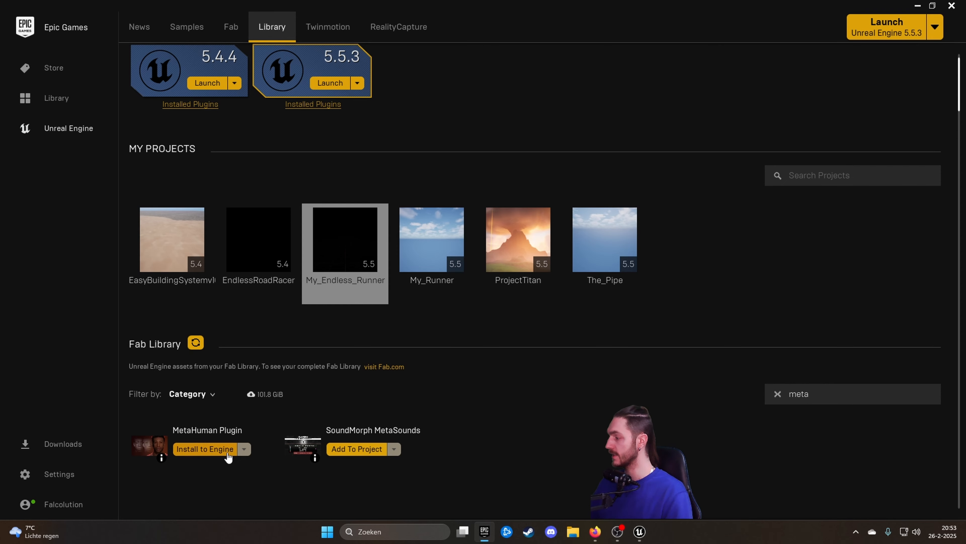
pyautogui.click(203, 449)
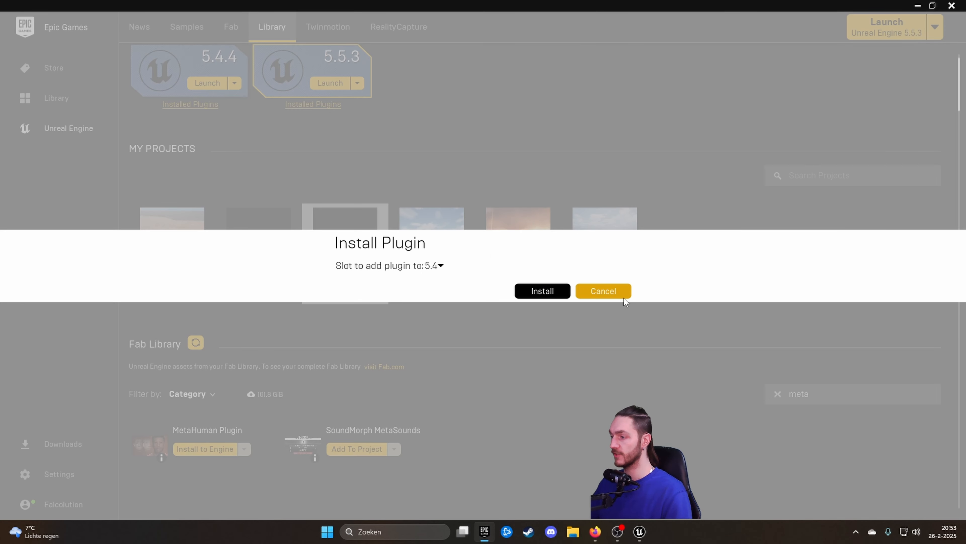
pyautogui.click(616, 295)
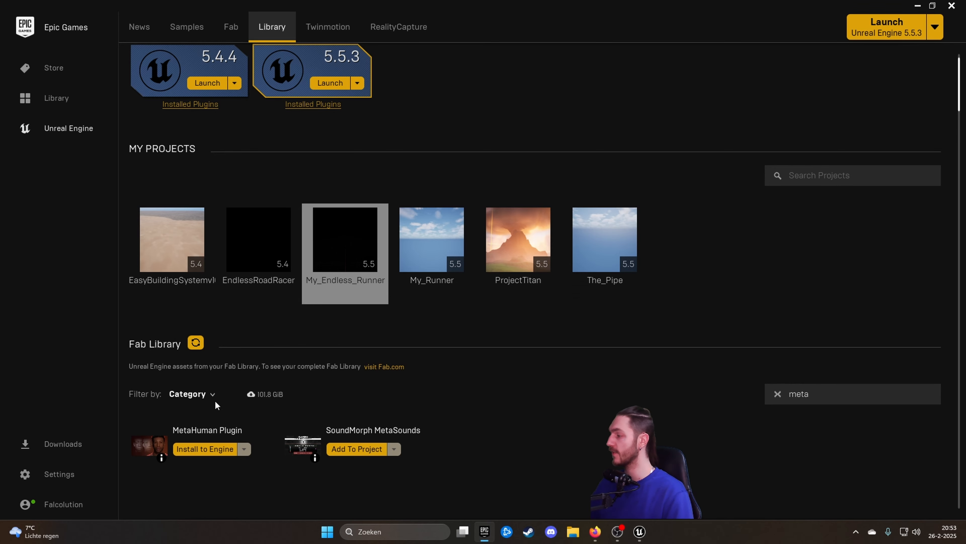
pyautogui.click(220, 449)
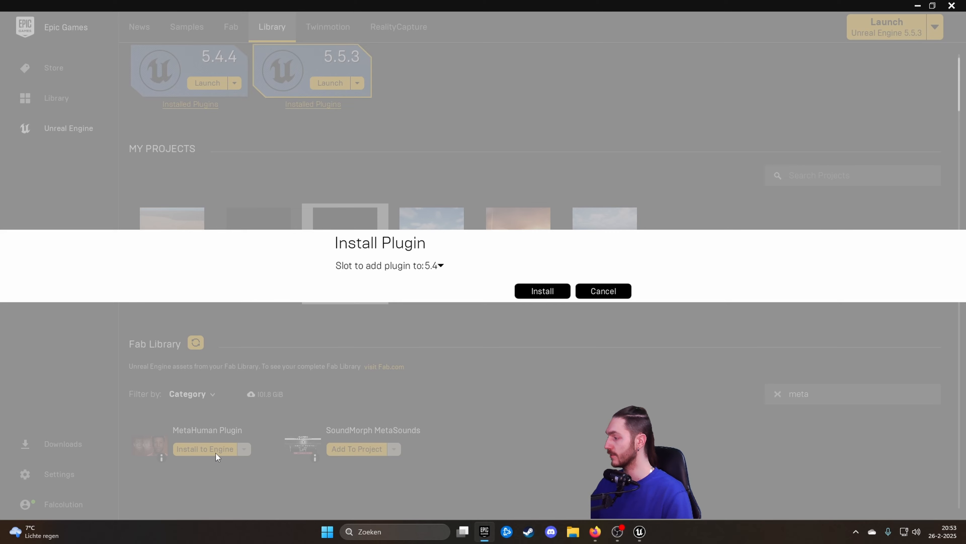
pyautogui.click(438, 265)
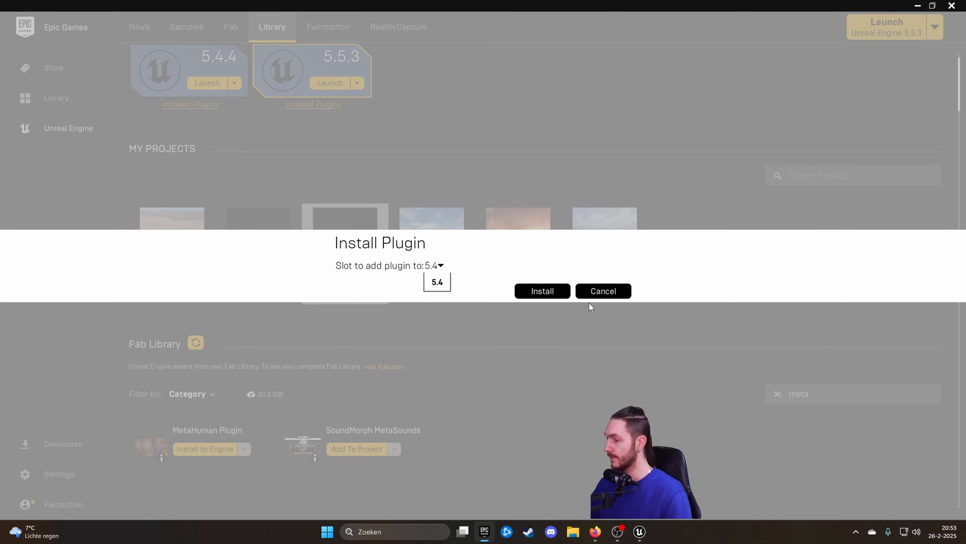
pyautogui.click(597, 292)
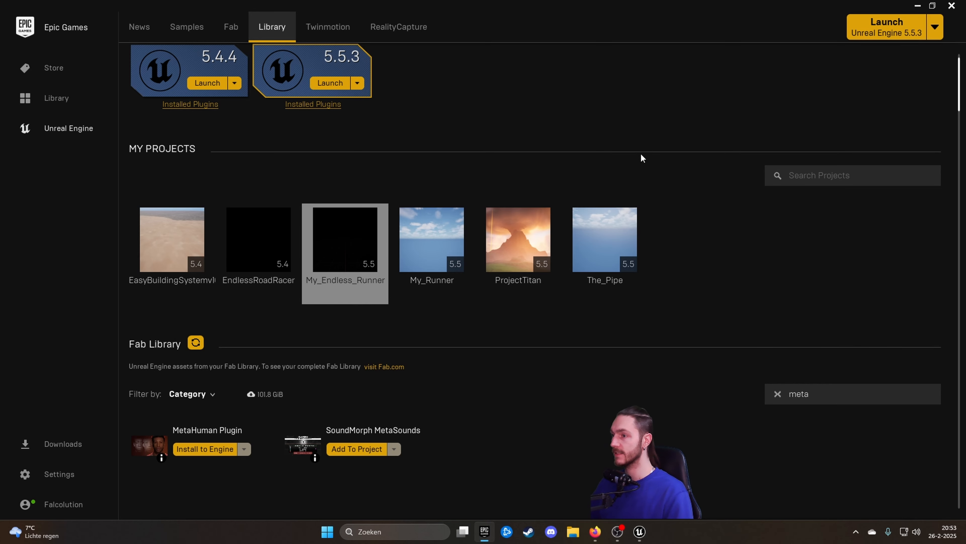
# Step: Switch to the Unreal Editor, open Quixel Bridge and dismiss the notice about the new home for Megascans
pyautogui.scroll(1, 548, 339)
pyautogui.scroll(1, 559, 378)
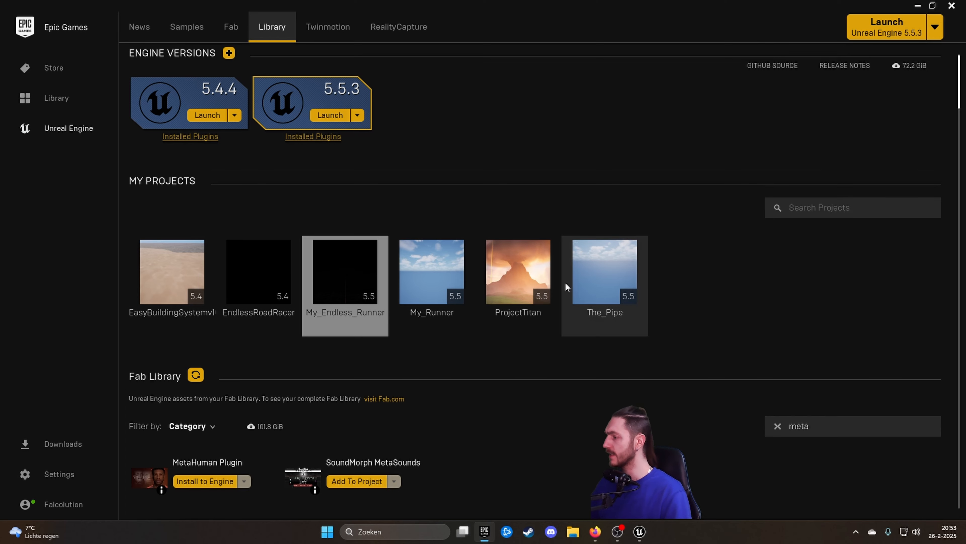
pyautogui.click(640, 531)
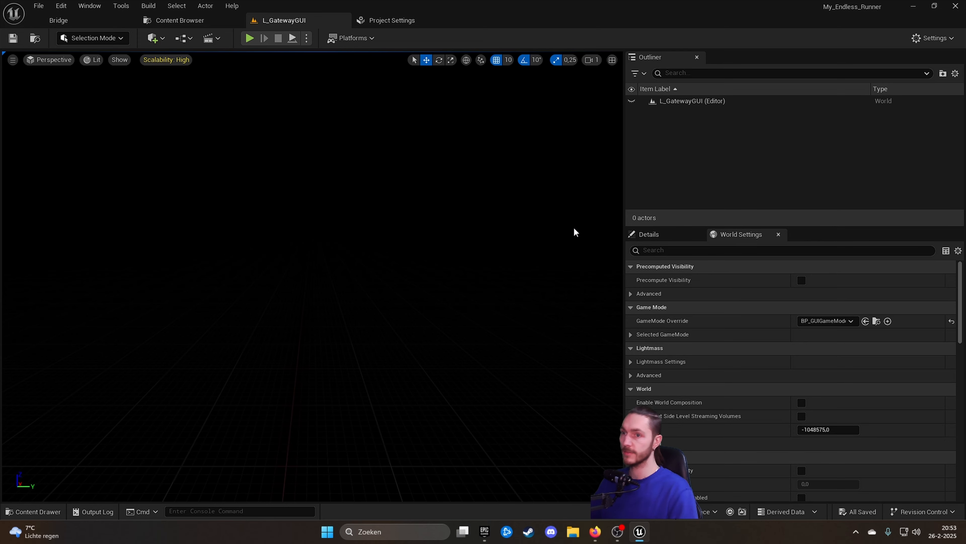
pyautogui.click(43, 513)
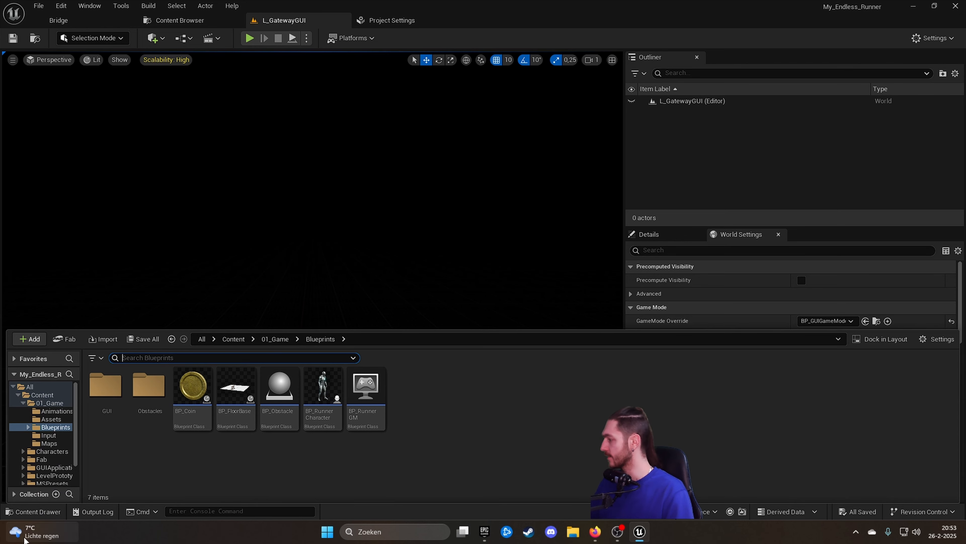
pyautogui.click(36, 511)
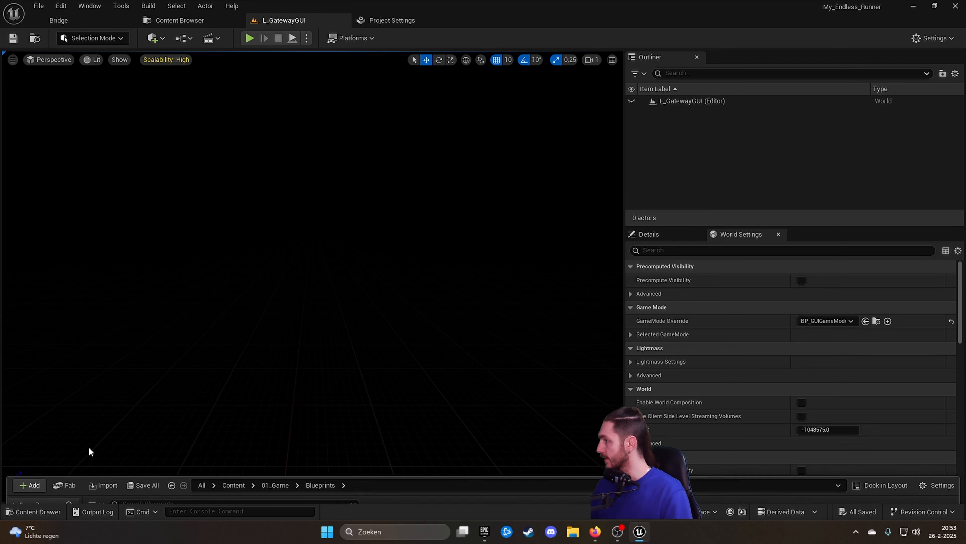
pyautogui.click(156, 38)
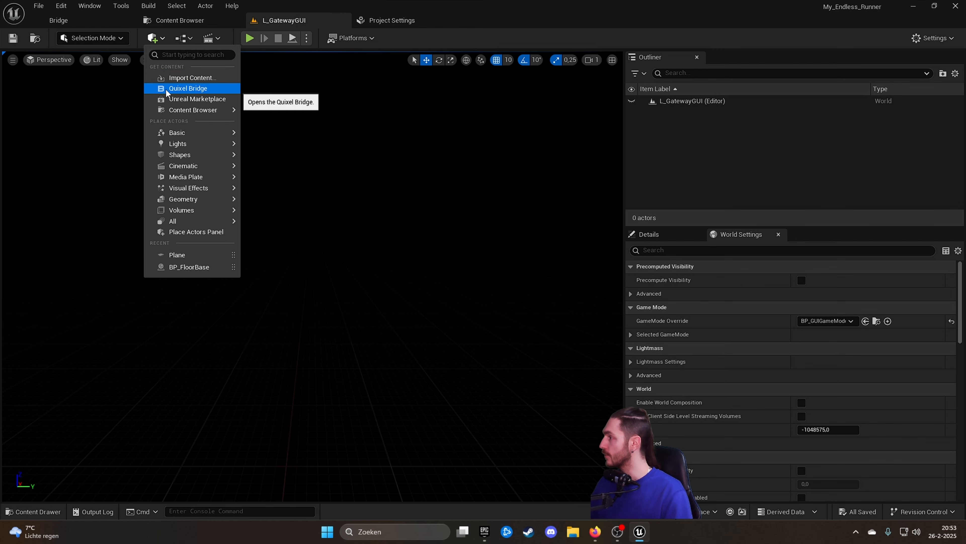
pyautogui.click(173, 89)
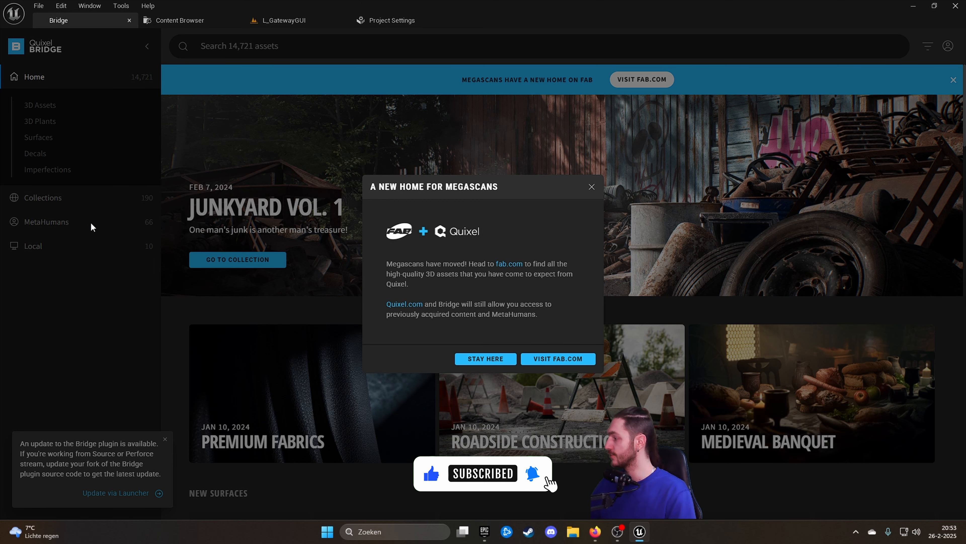
pyautogui.click(592, 187)
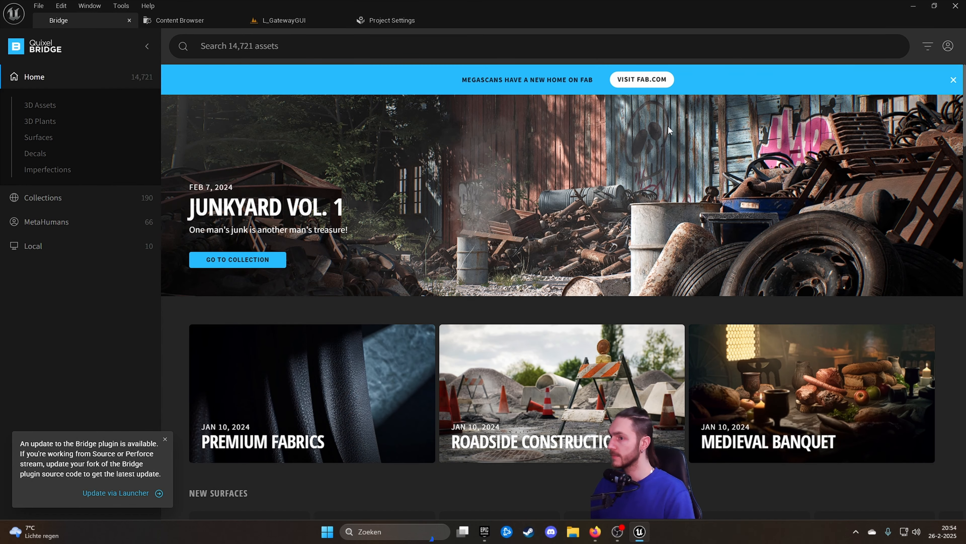
# Step: Sign in to the Quixel Bridge account and dismiss the plugin update notice
pyautogui.click(948, 46)
pyautogui.click(852, 65)
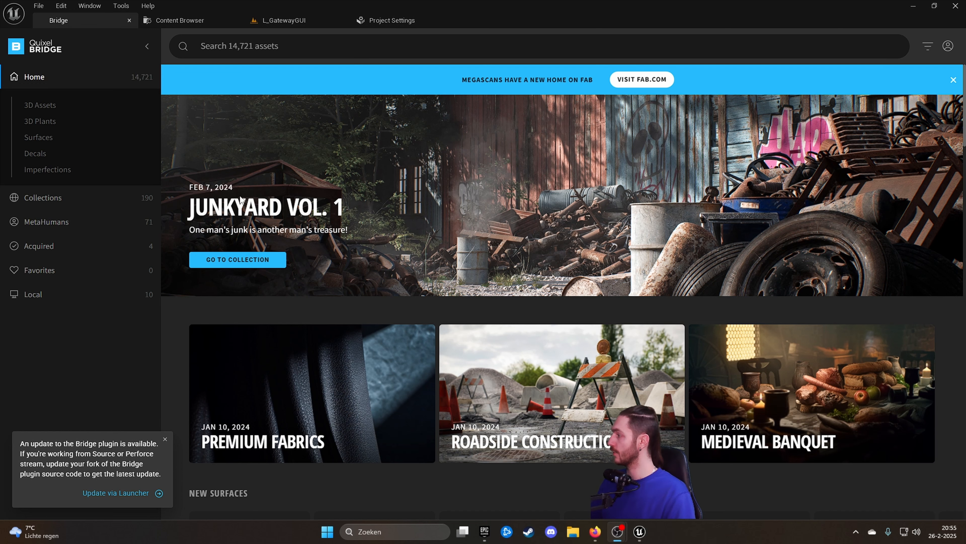
pyautogui.click(164, 441)
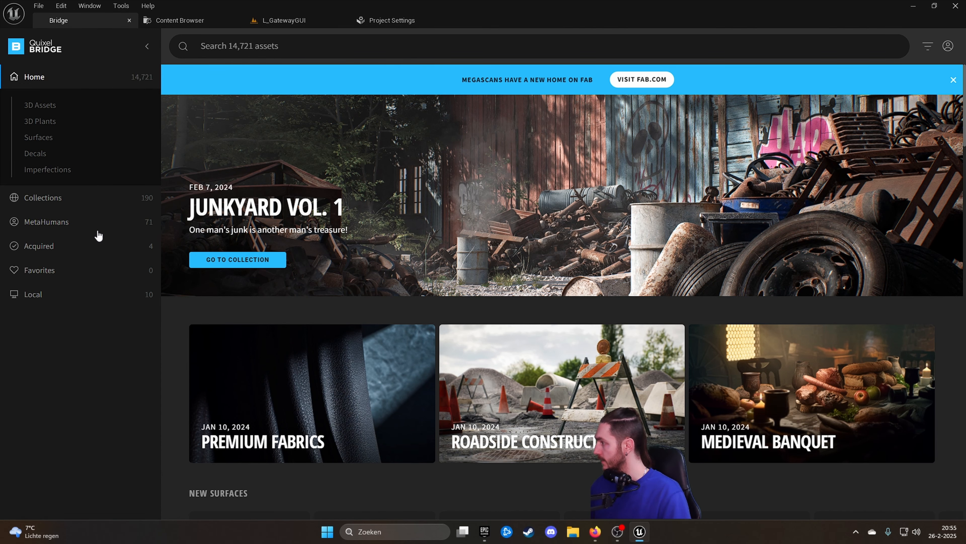
# Step: Look through the MetaHuman Presets in Bridge and switch to the My MetaHumans collection
pyautogui.click(45, 223)
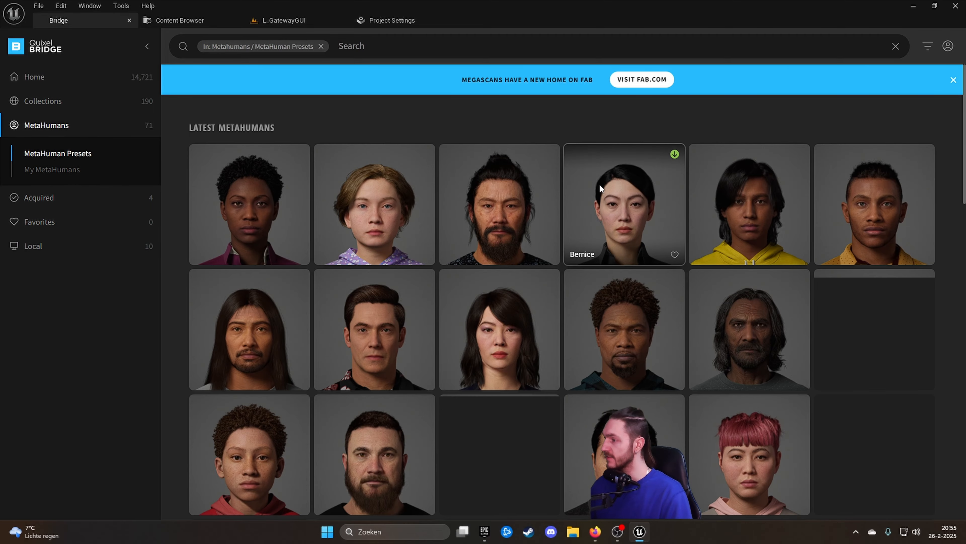
pyautogui.scroll(-2, 825, 295)
pyautogui.scroll(-10, 822, 343)
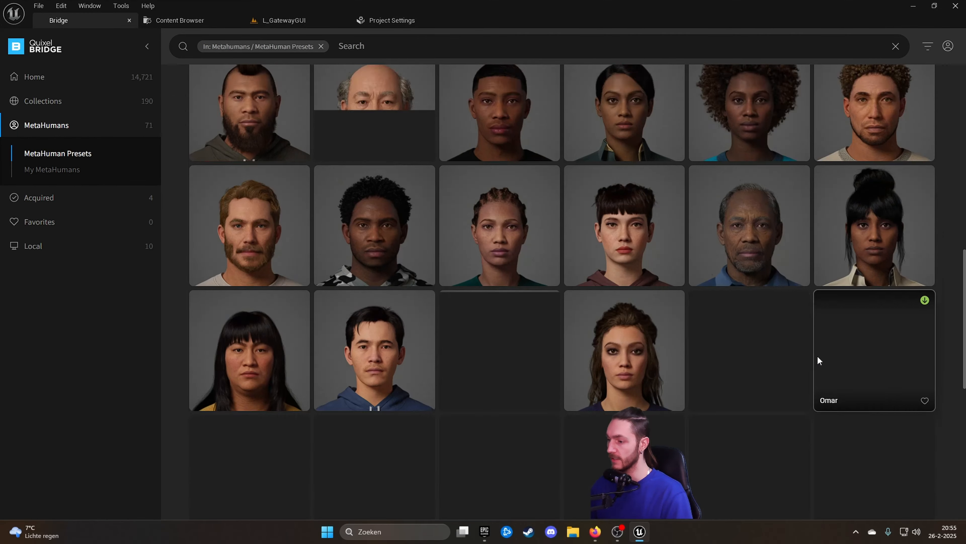
pyautogui.scroll(3, 817, 356)
pyautogui.scroll(8, 742, 324)
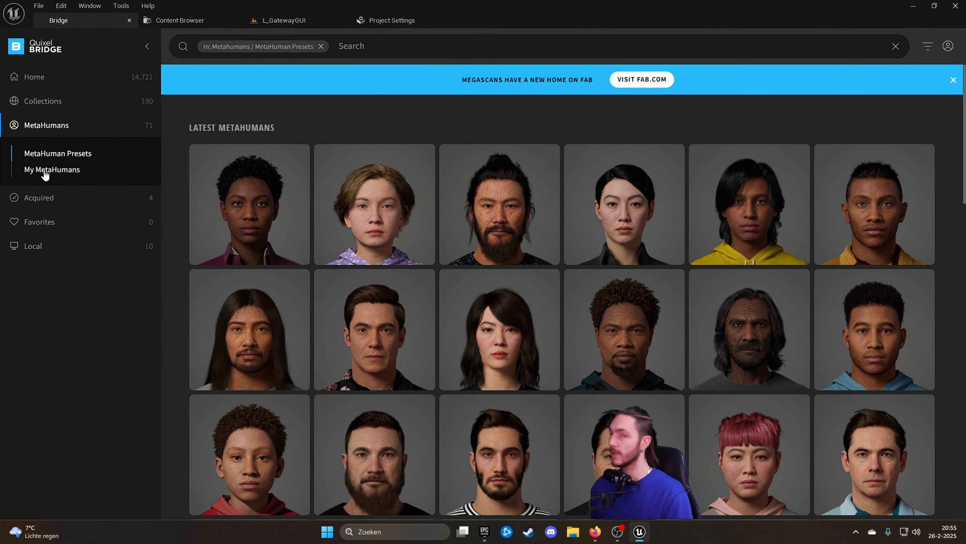
pyautogui.click(91, 173)
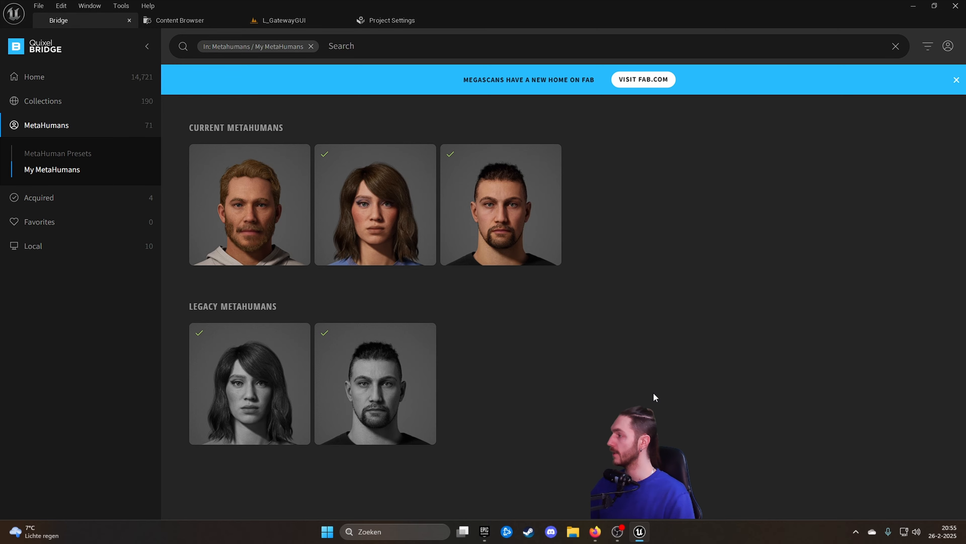
# Step: Download the Kristofer MetaHuman at Low (Optimized) quality and add it to the project
pyautogui.click(242, 210)
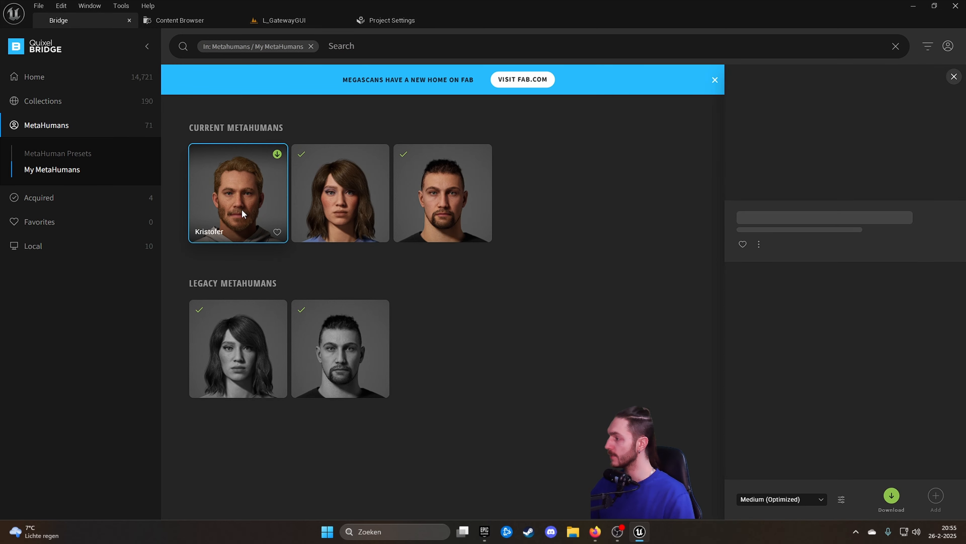
pyautogui.click(799, 498)
pyautogui.click(802, 442)
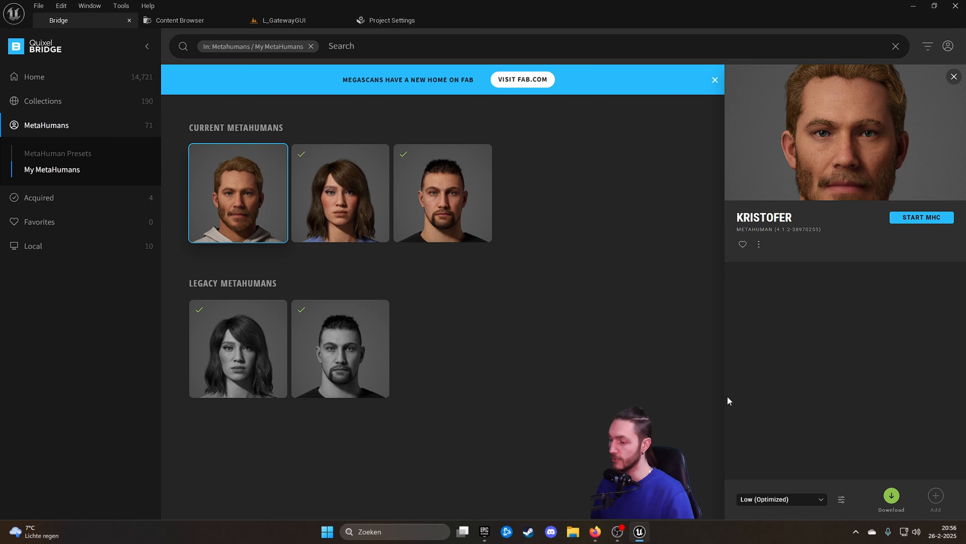
pyautogui.click(814, 499)
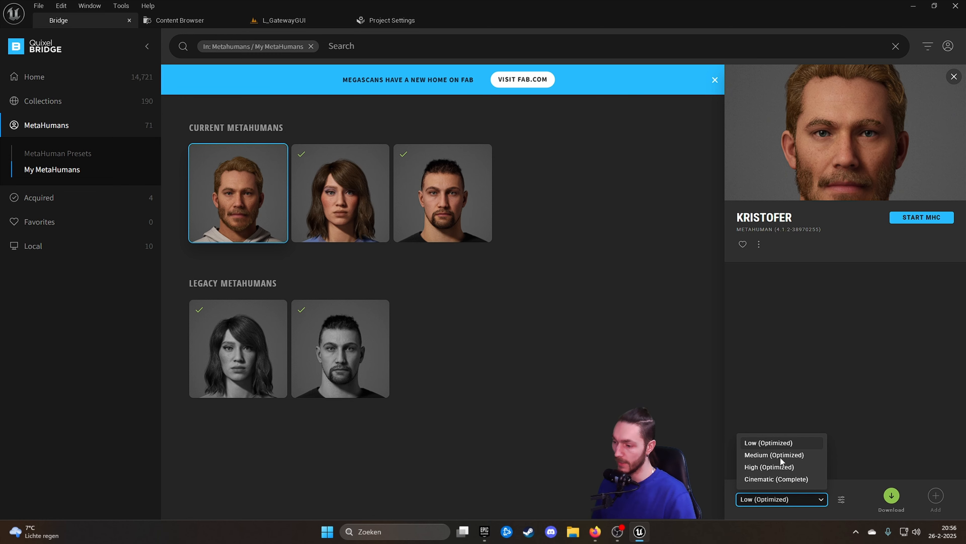
pyautogui.click(798, 407)
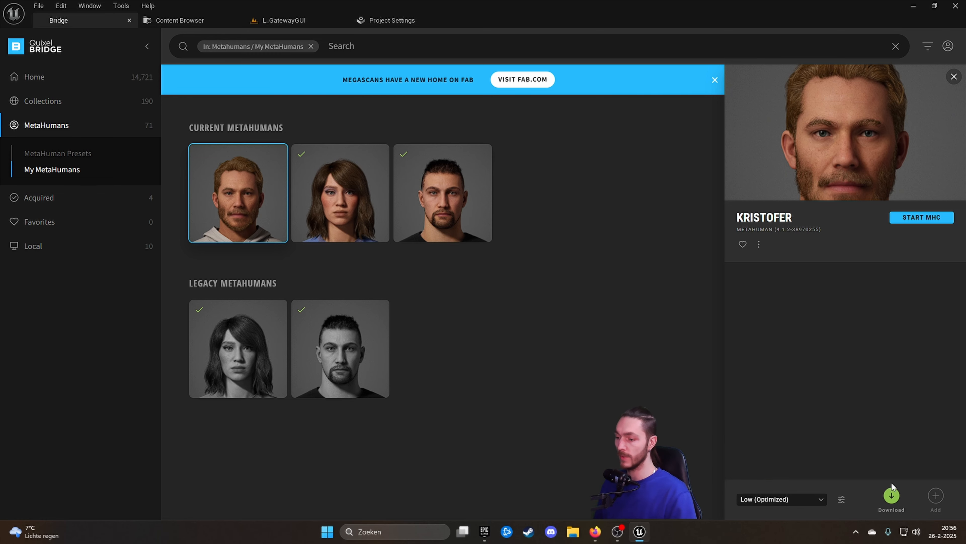
pyautogui.click(891, 496)
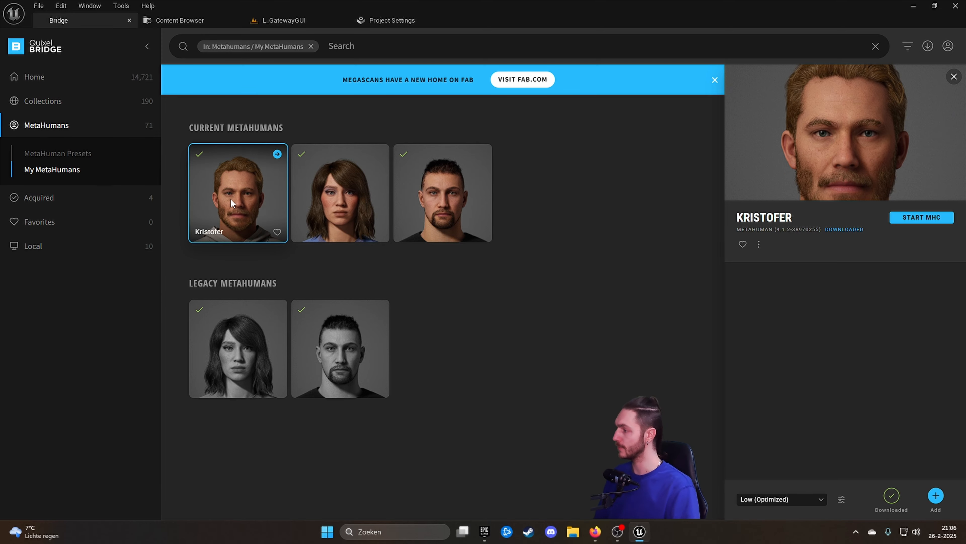
pyautogui.click(935, 495)
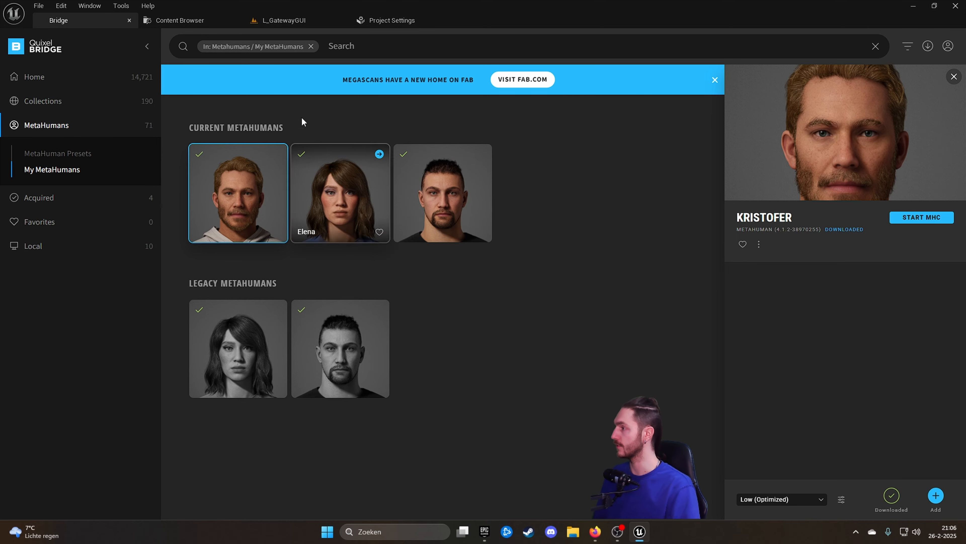
# Step: Open the BP_Kristofer blueprint from Content/MetaHumans/Kristofer and enable the missing plugins and project settings
pyautogui.click(174, 20)
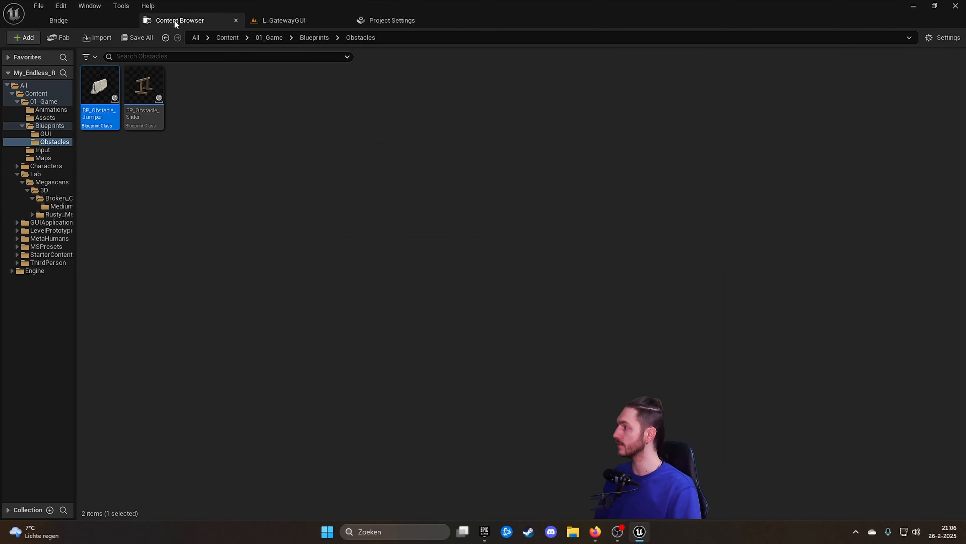
pyautogui.click(228, 37)
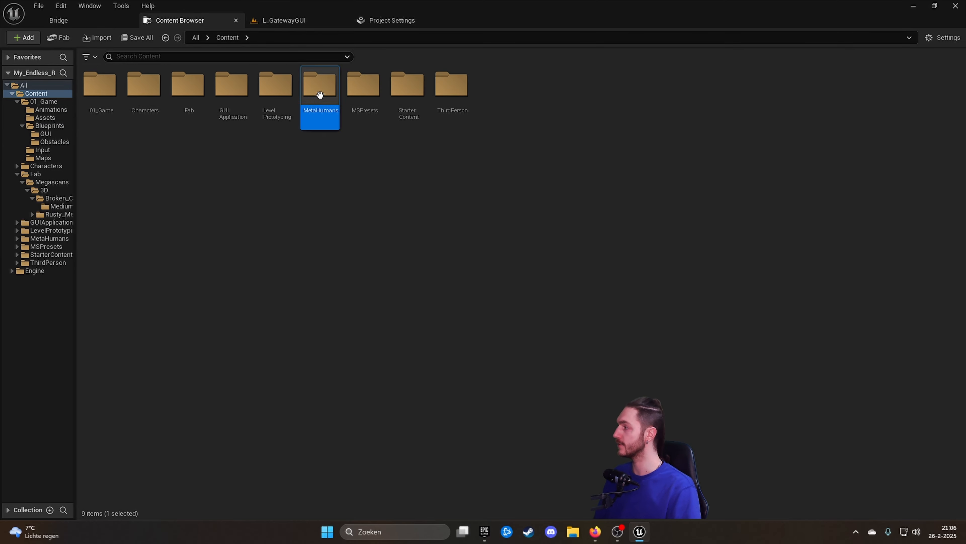
pyautogui.doubleClick(320, 95)
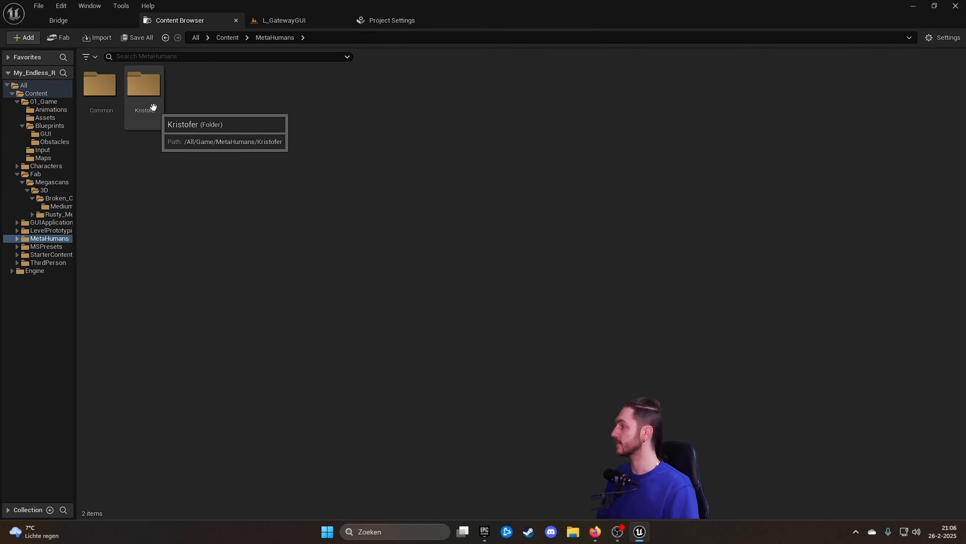
pyautogui.doubleClick(154, 93)
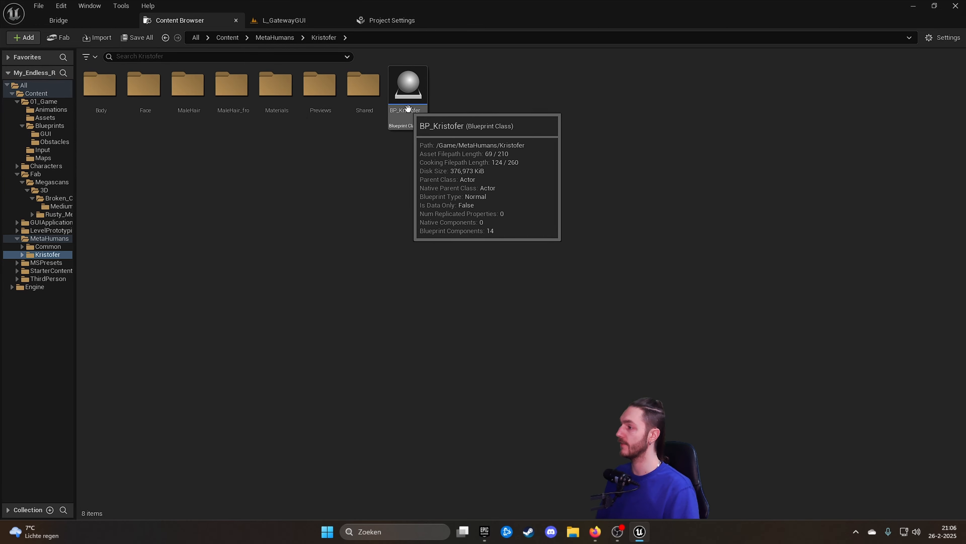
pyautogui.doubleClick(413, 94)
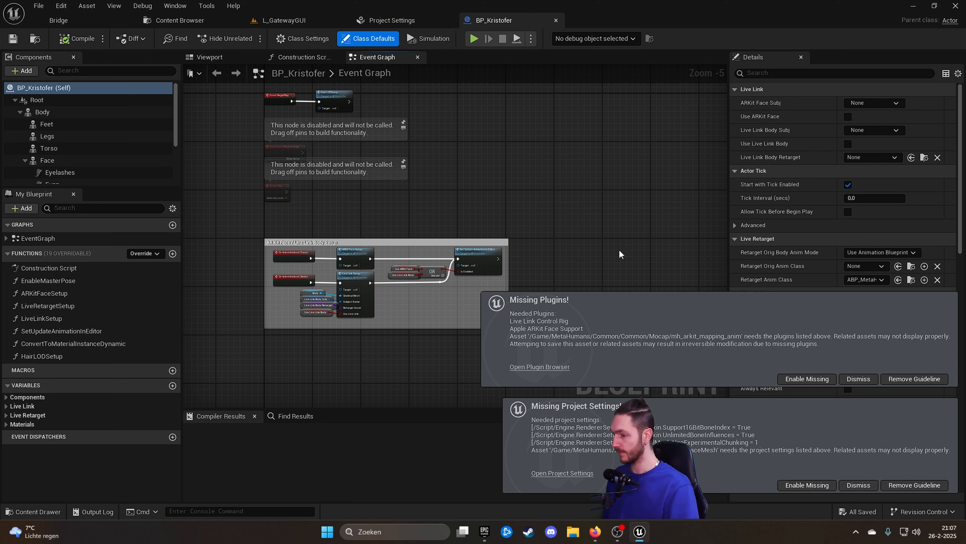
pyautogui.click(822, 378)
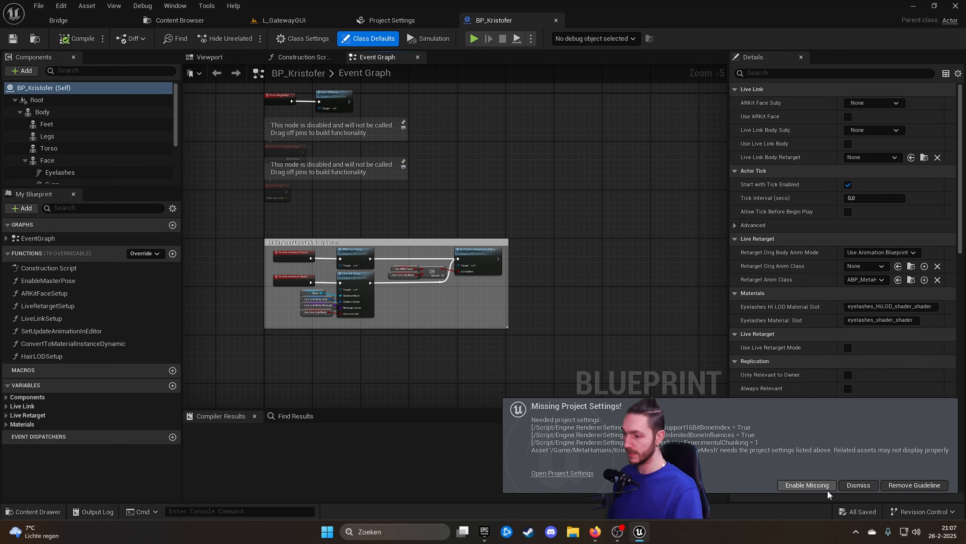
pyautogui.click(815, 483)
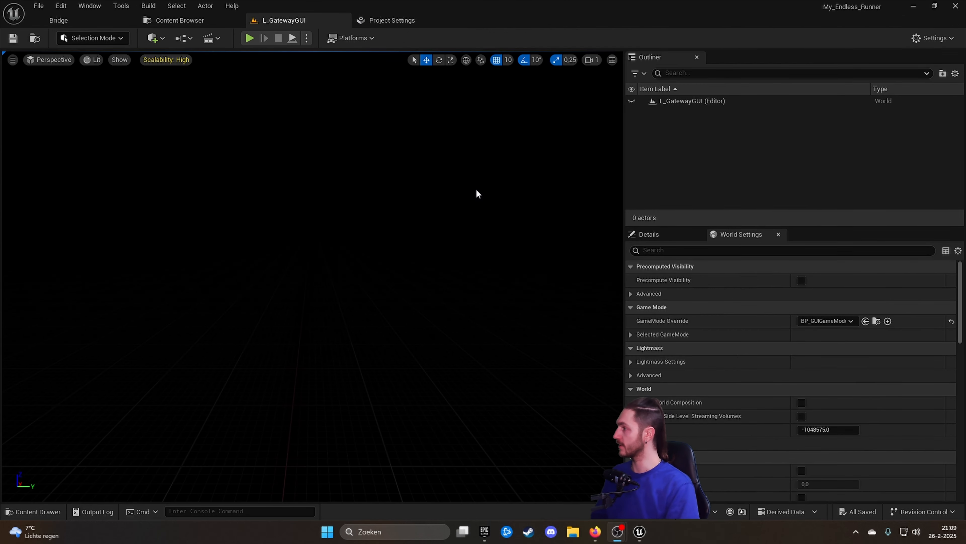
# Step: Reopen the BP_Kristofer blueprint from the Kristofer folder and show the character in its viewport
pyautogui.click(168, 19)
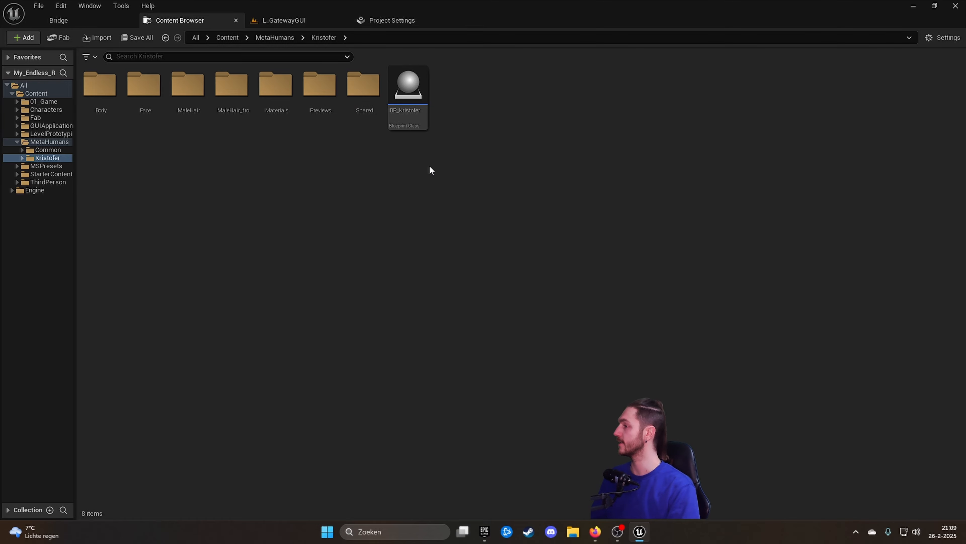
pyautogui.click(412, 90)
pyautogui.doubleClick(412, 90)
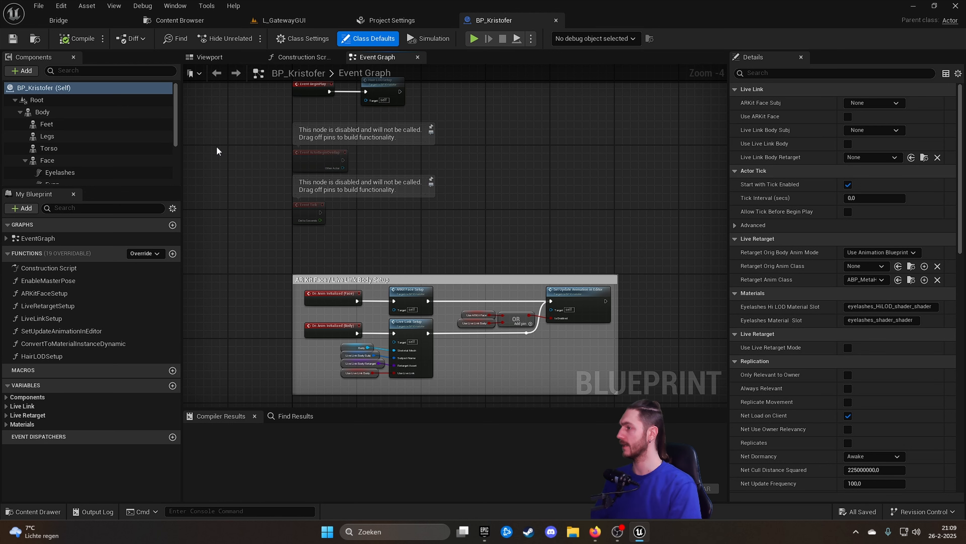
pyautogui.click(206, 57)
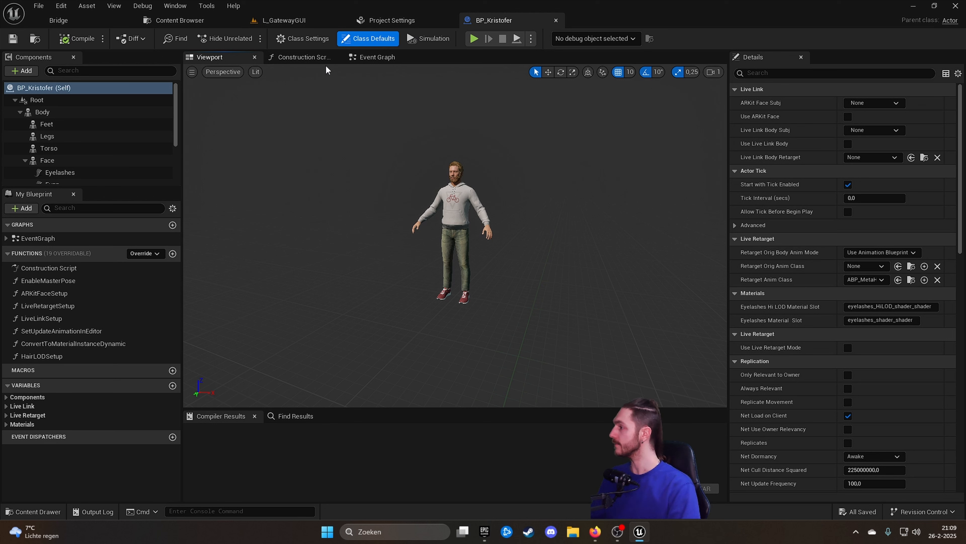
# Step: Reparent the blueprint to BP_RunnerCharacter in its class settings
pyautogui.click(315, 39)
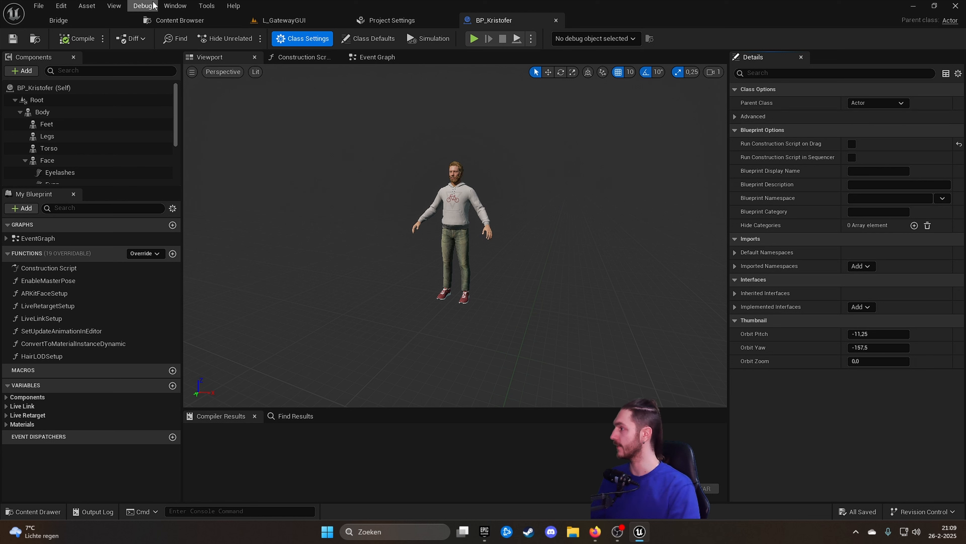
pyautogui.click(190, 8)
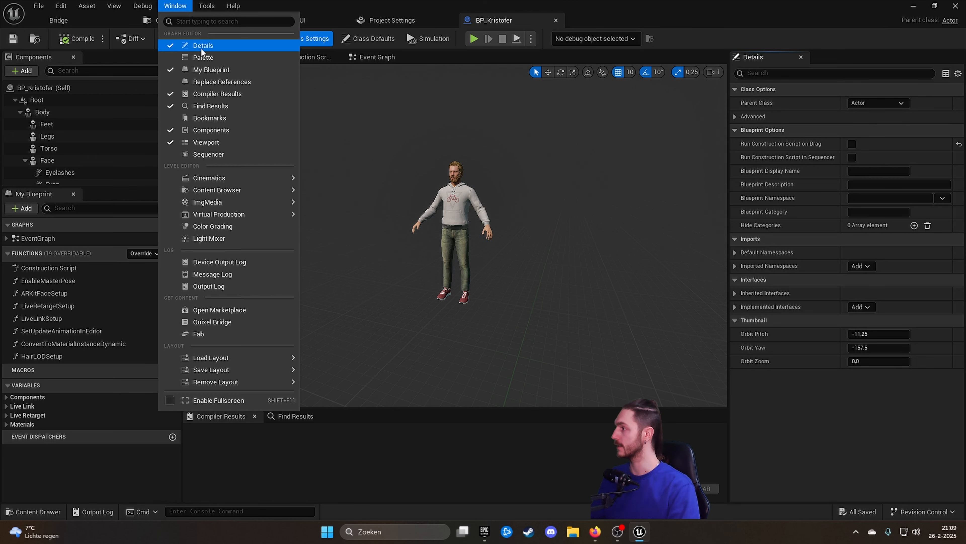
pyautogui.click(856, 423)
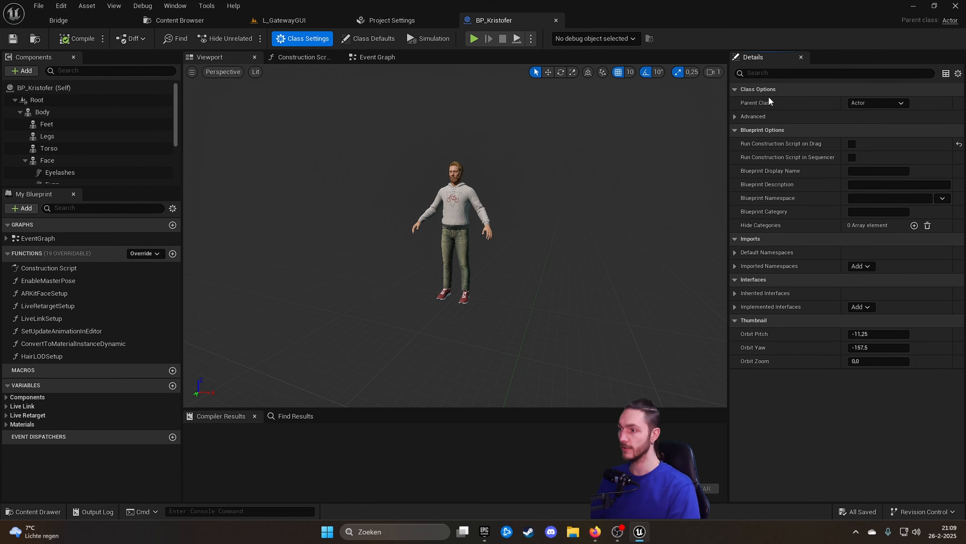
pyautogui.click(887, 106)
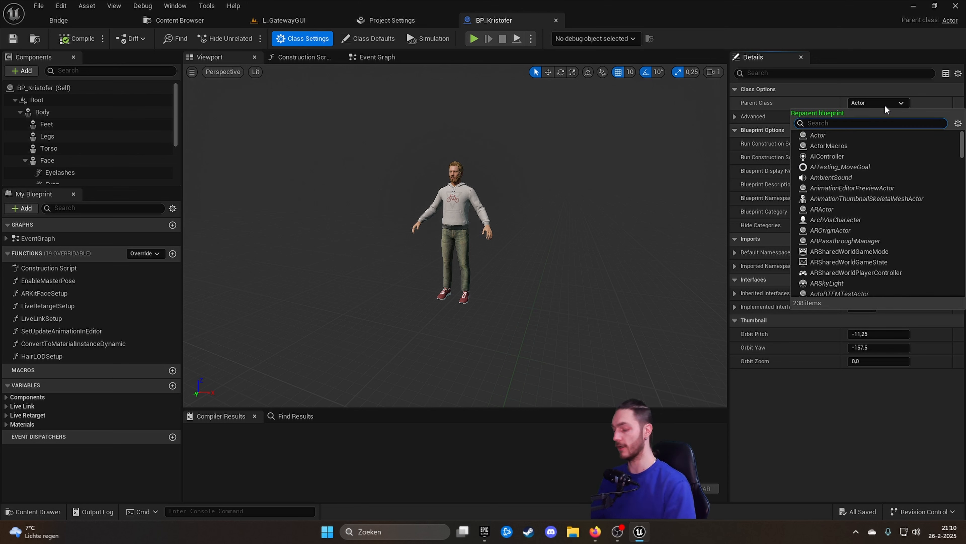
pyautogui.write('BP')
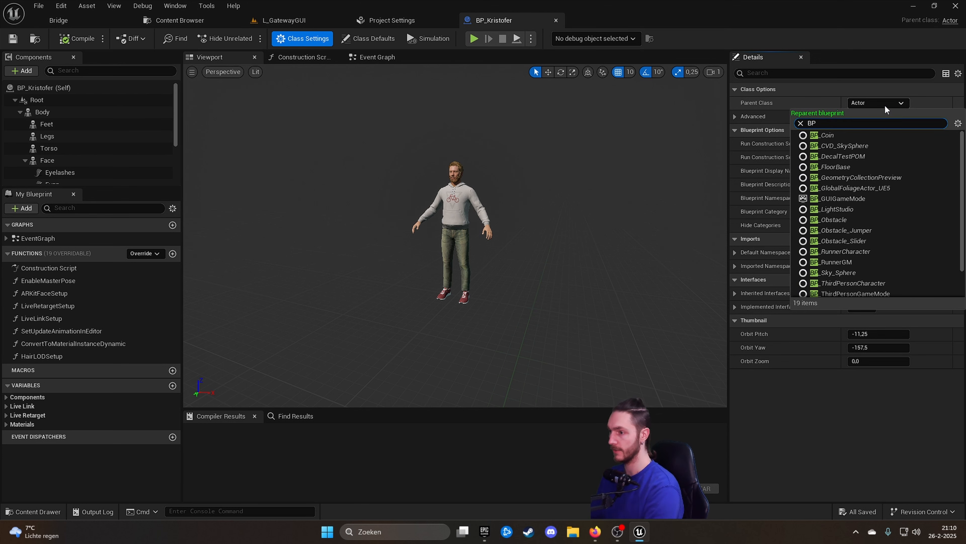
pyautogui.write('_Runne')
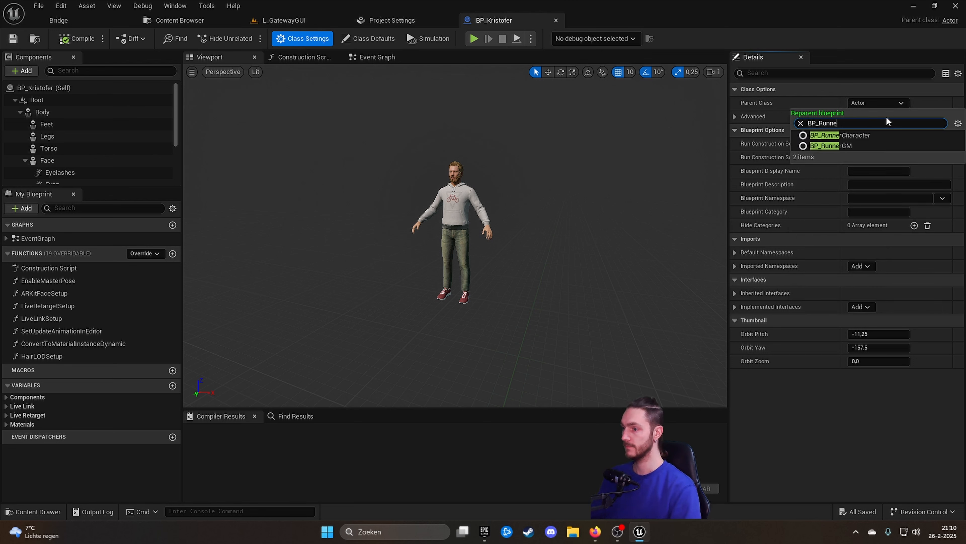
pyautogui.click(868, 135)
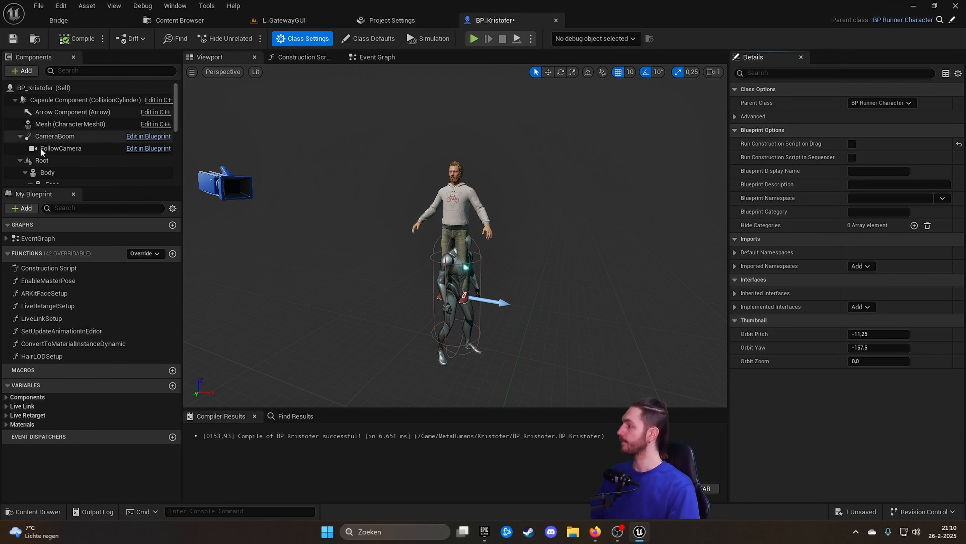
# Step: Attach the Root component under Mesh (CharacterMesh0) and reset its location and rotation to the defaults
pyautogui.click(49, 163)
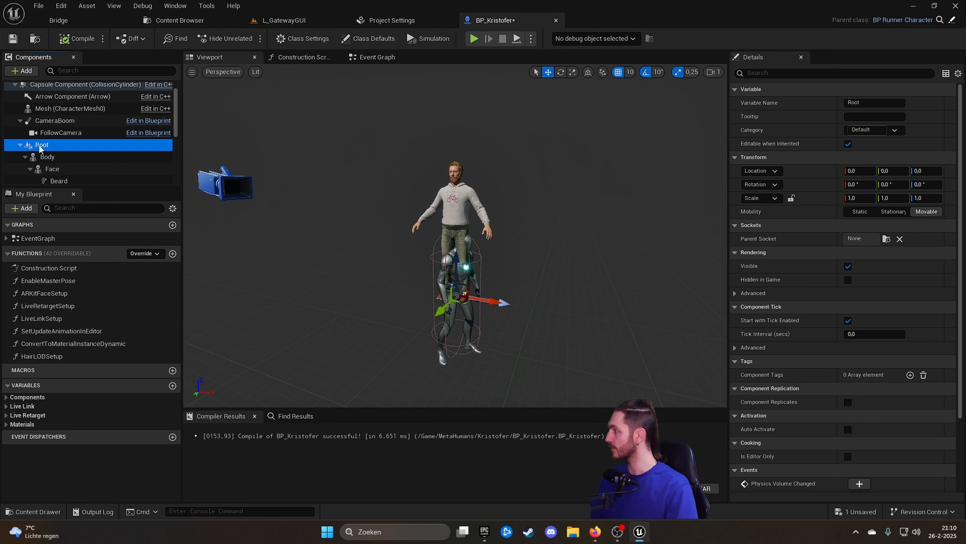
pyautogui.moveTo(39, 148); pyautogui.dragTo(48, 110)
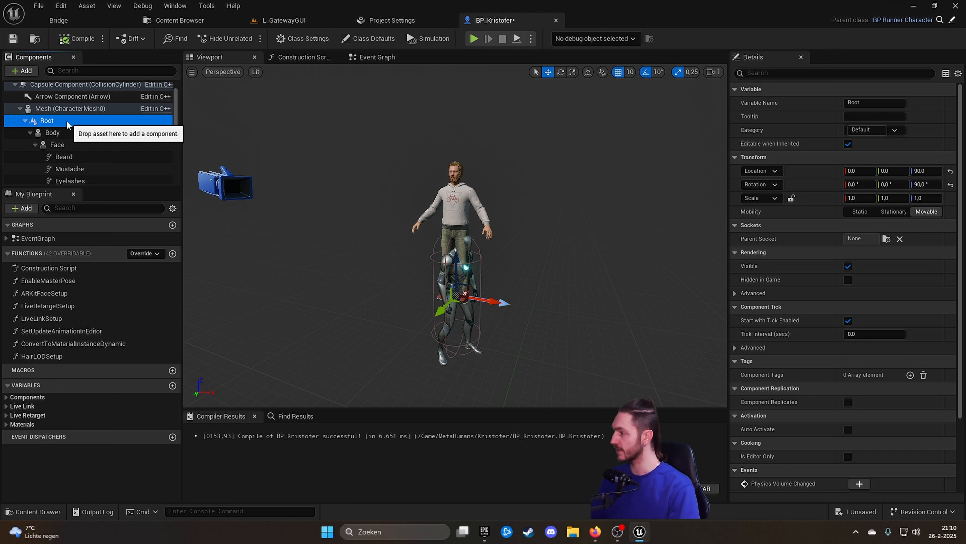
pyautogui.click(951, 171)
pyautogui.click(951, 185)
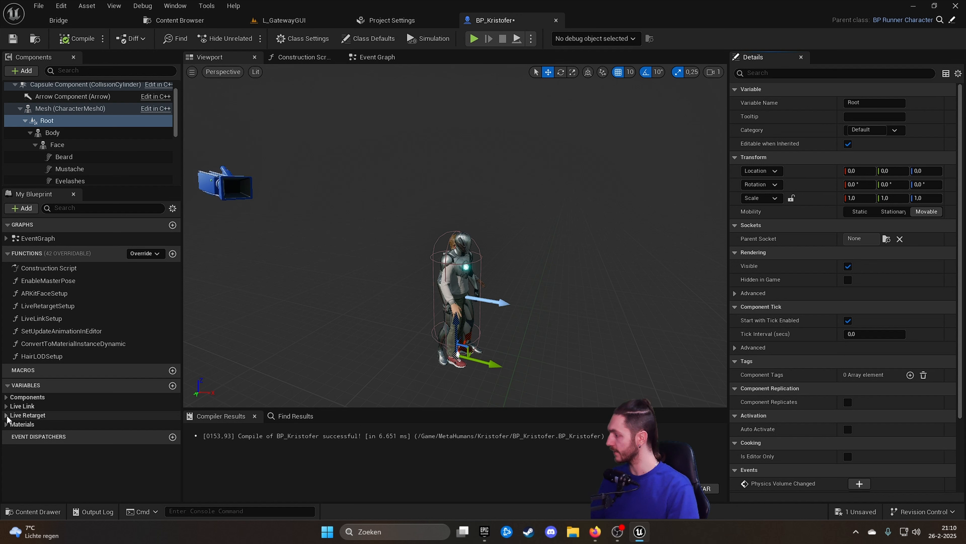
# Step: Enable the default value of the UseLiveRetargetMode variable in the Live Retarget category
pyautogui.click(6, 416)
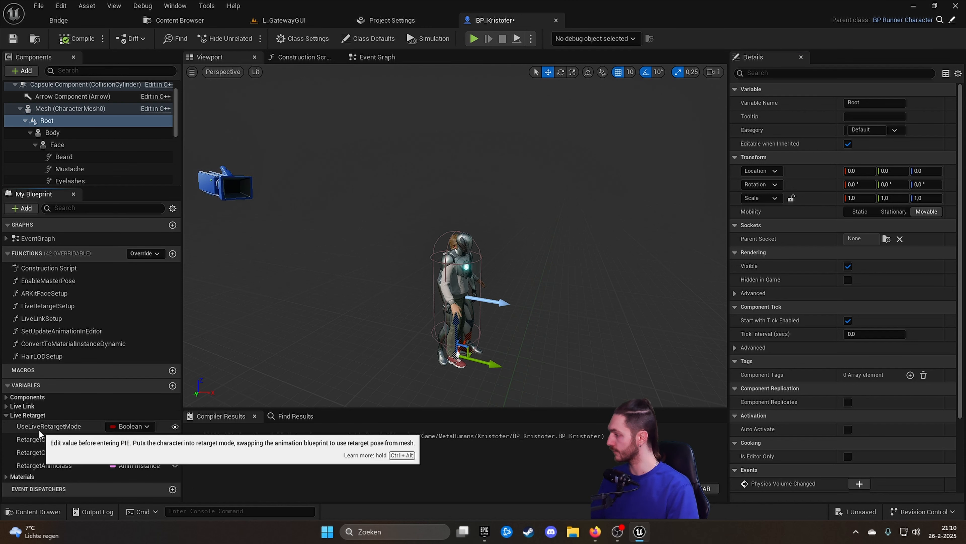
pyautogui.click(66, 429)
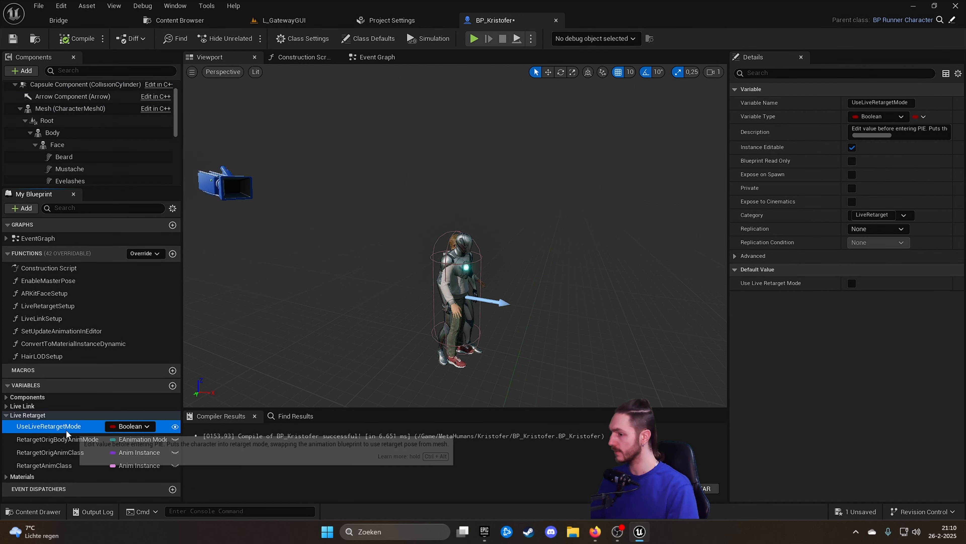
pyautogui.click(852, 285)
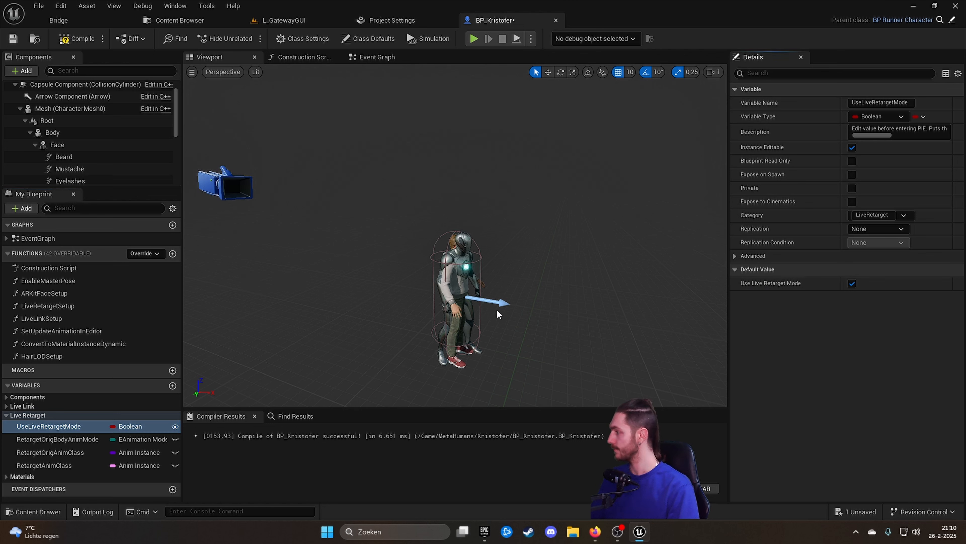
# Step: Set the inherited mesh's Visibility Based Anim Tick Option to Always Tick Pose and Refresh Bones, and turn off its Visible option
pyautogui.click(54, 110)
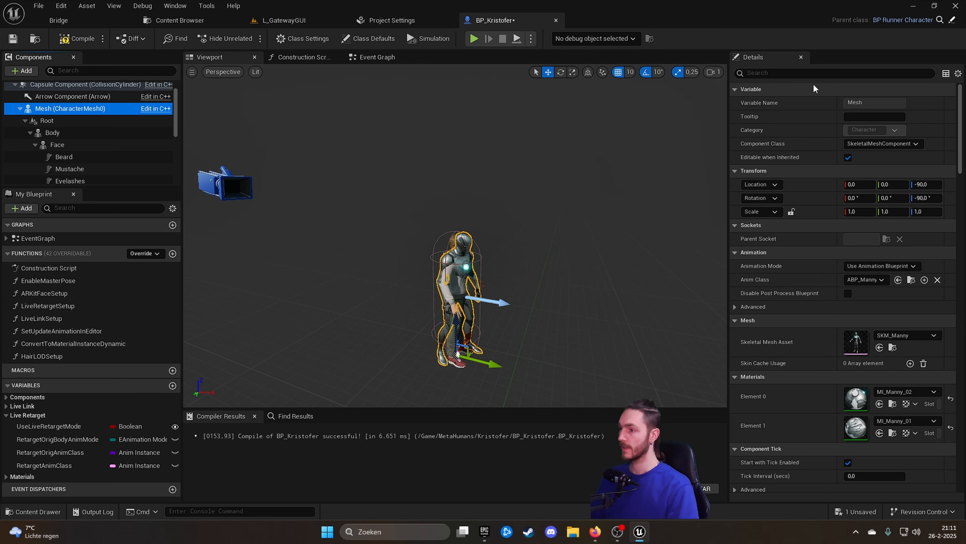
pyautogui.click(782, 73)
pyautogui.write('vi')
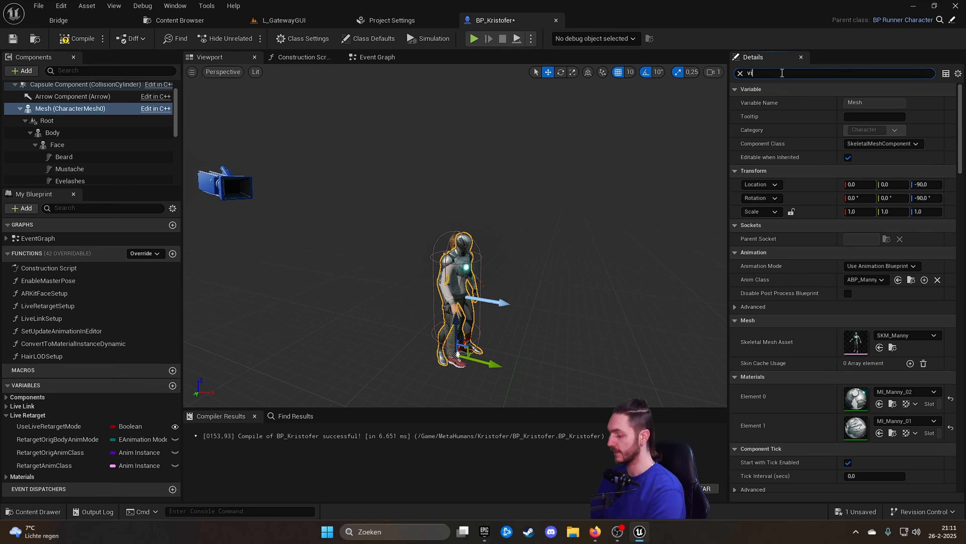
pyautogui.write('si')
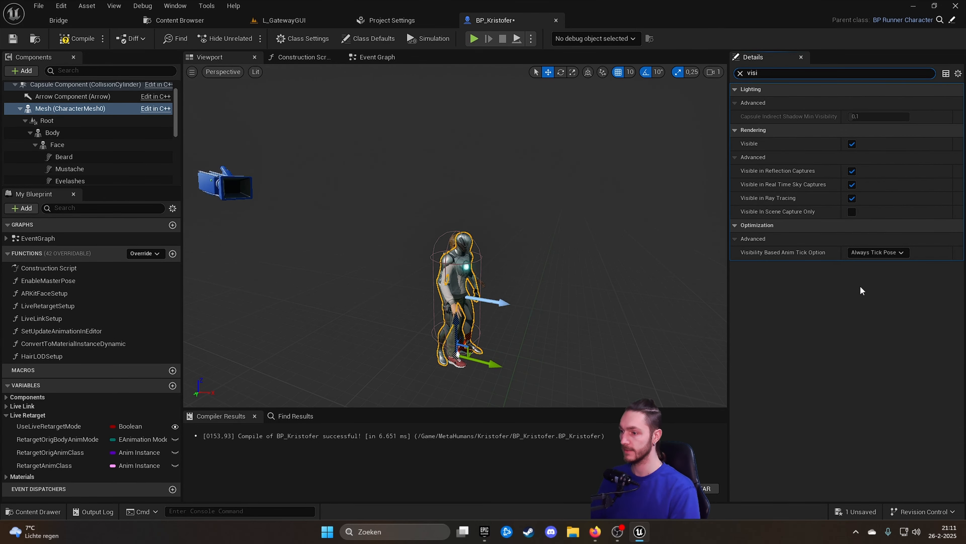
pyautogui.moveTo(759, 253)
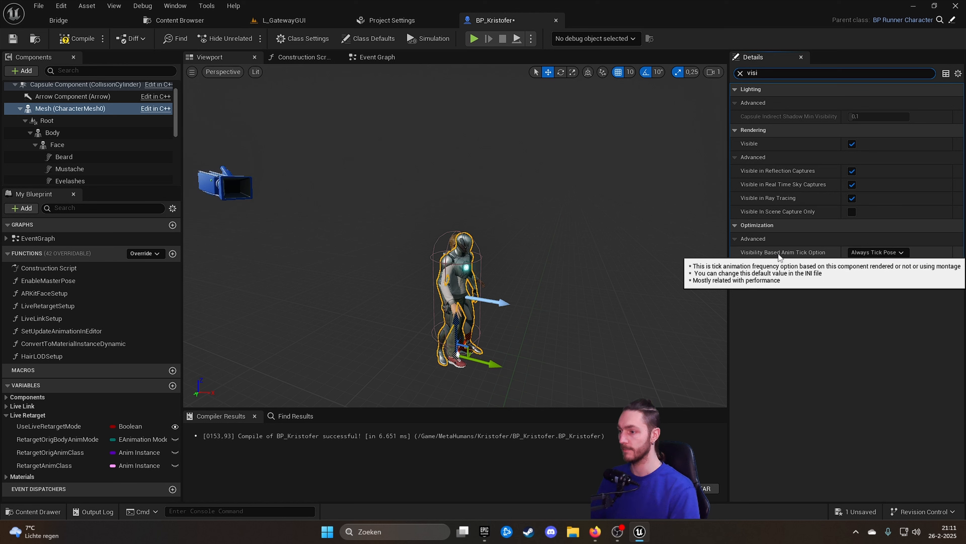
pyautogui.click(901, 254)
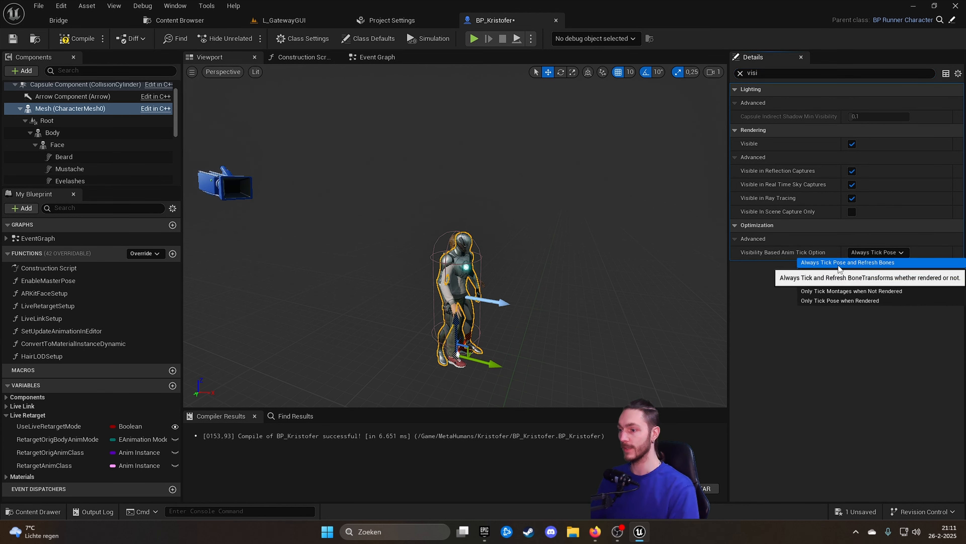
pyautogui.click(870, 262)
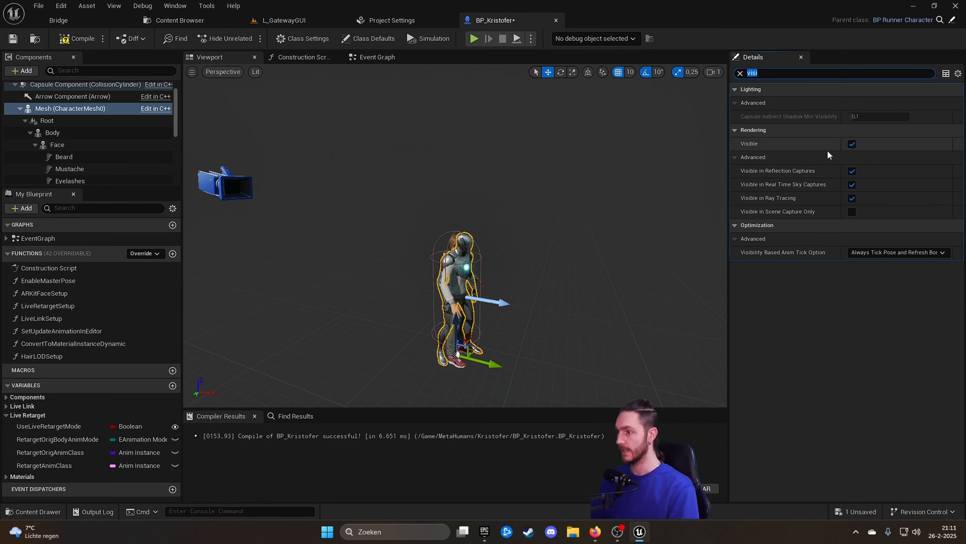
pyautogui.click(853, 144)
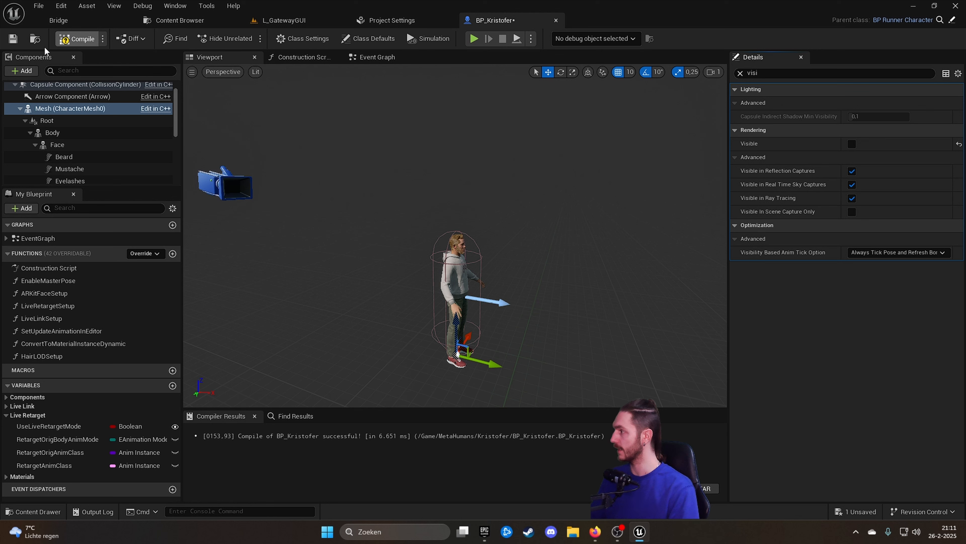
pyautogui.click(13, 42)
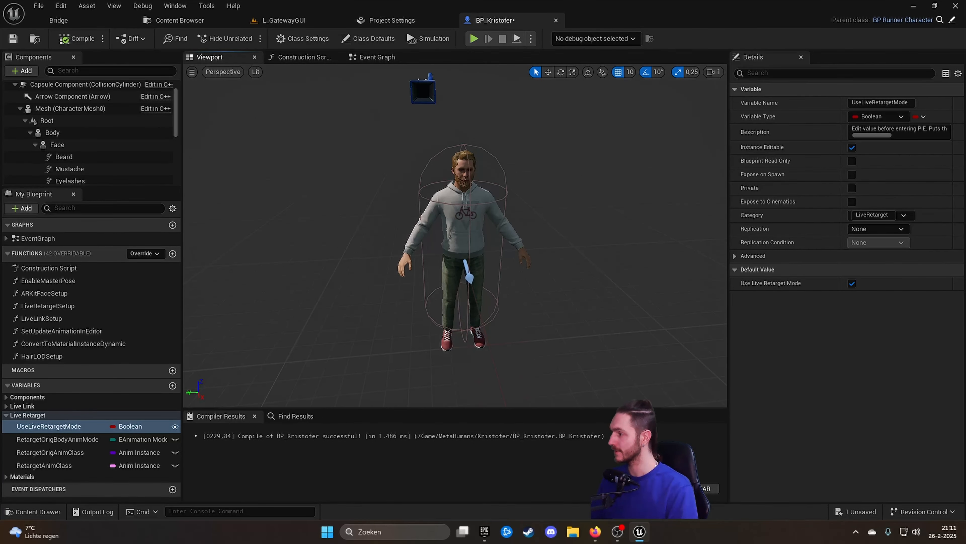
# Step: Reapply Always Tick Pose and Refresh Bones to the inherited CharacterMesh0, hide it again, and save the blueprint
pyautogui.click(459, 227)
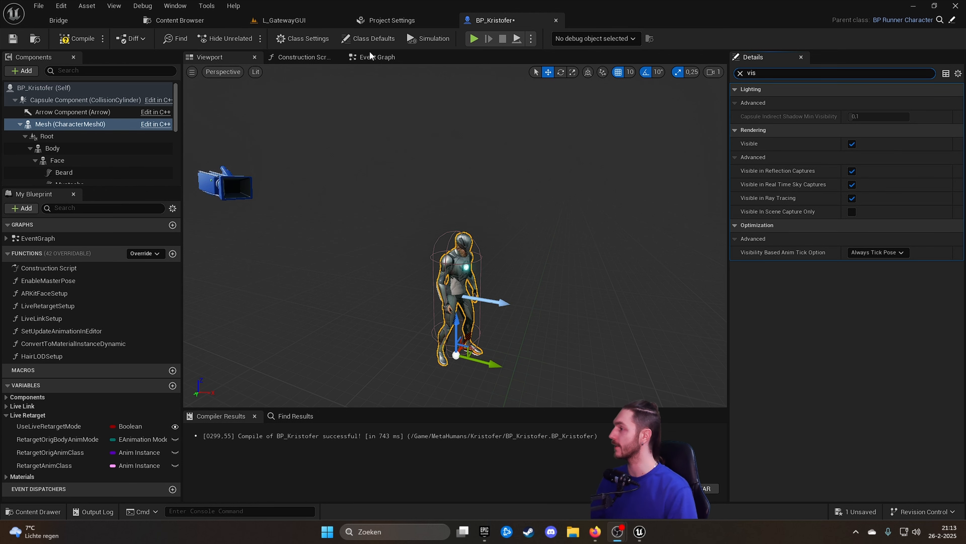
pyautogui.click(375, 57)
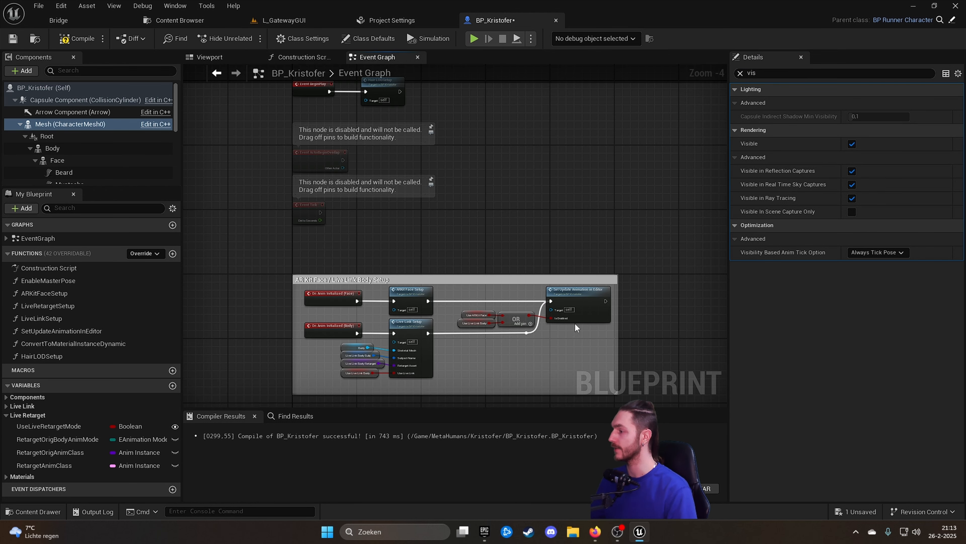
pyautogui.click(209, 57)
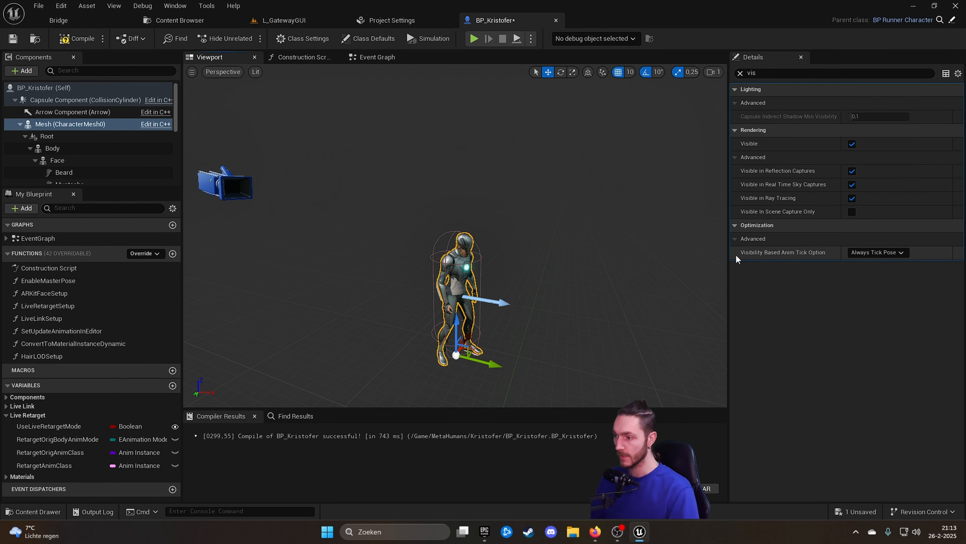
pyautogui.click(875, 253)
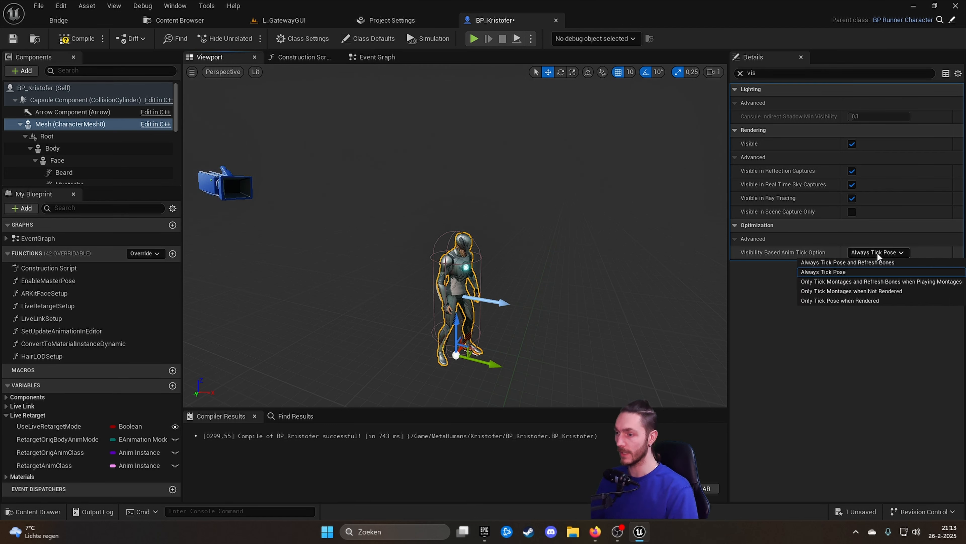
pyautogui.click(858, 262)
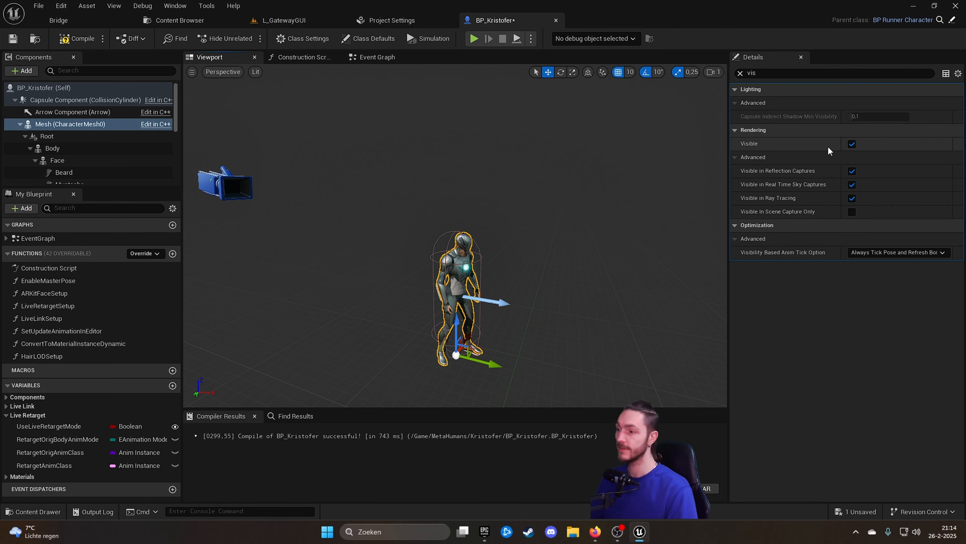
pyautogui.click(852, 144)
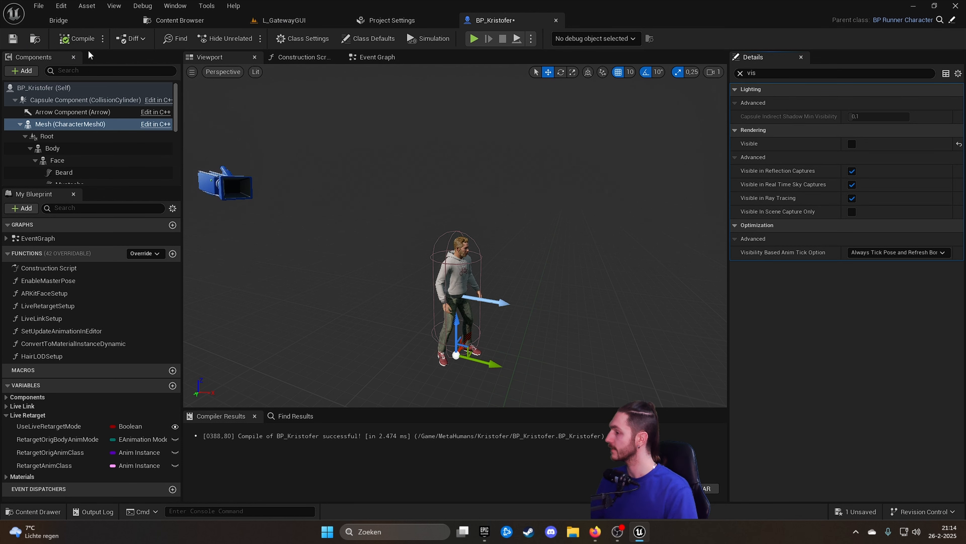
pyautogui.click(12, 39)
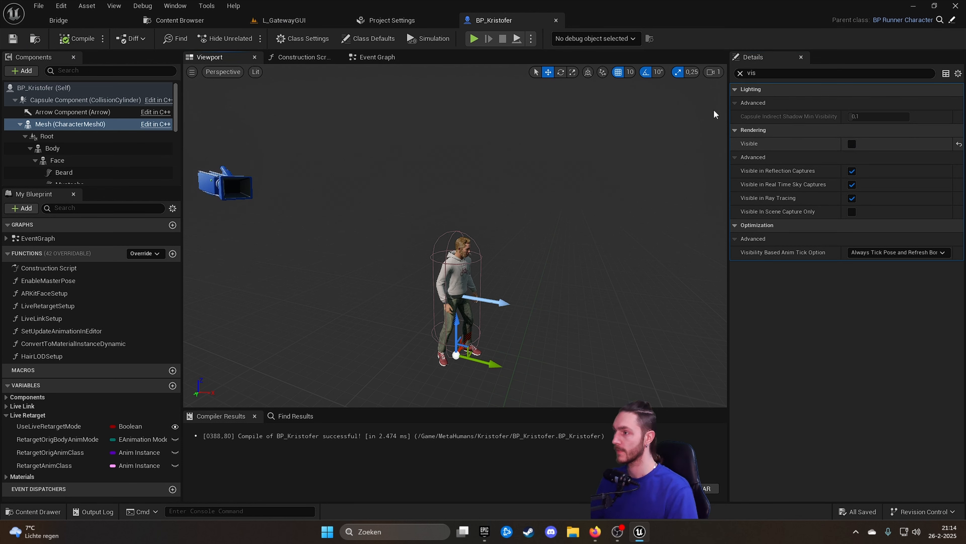
# Step: Add a parent function call for Event BeginPlay in the Event Graph and wire it in before Hair LODSetup
pyautogui.click(377, 58)
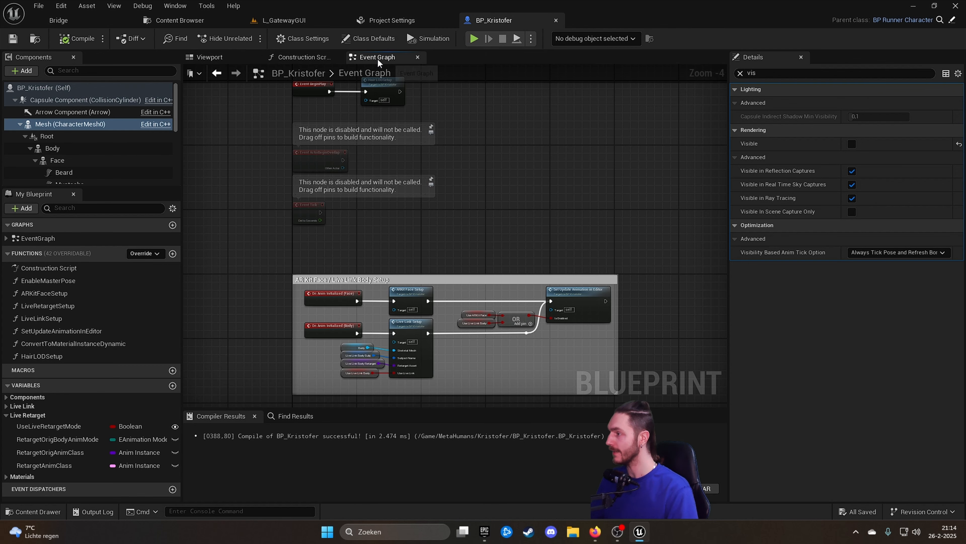
pyautogui.scroll(1, 526, 284)
pyautogui.moveTo(529, 263); pyautogui.dragTo(636, 241, button='right')
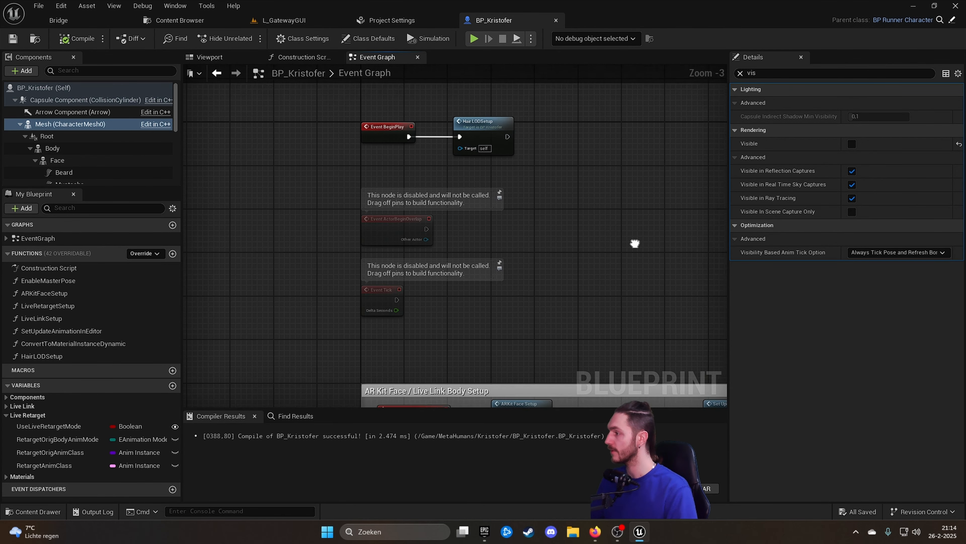
pyautogui.moveTo(490, 121); pyautogui.dragTo(670, 121)
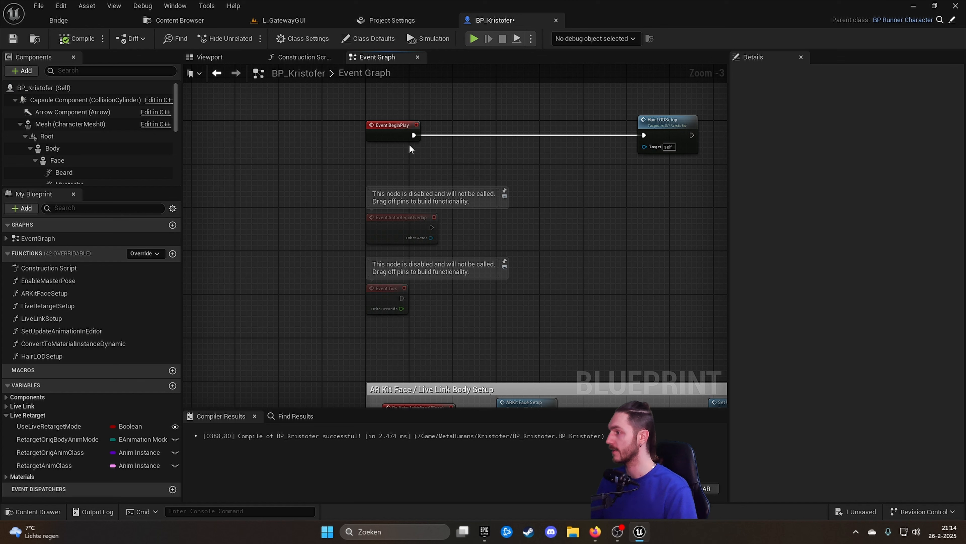
pyautogui.click(394, 133)
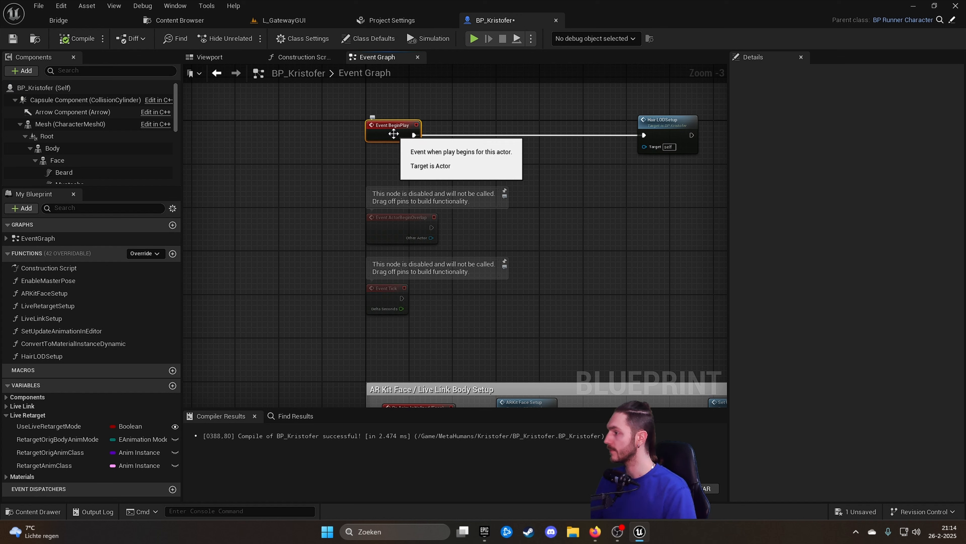
pyautogui.rightClick(393, 133)
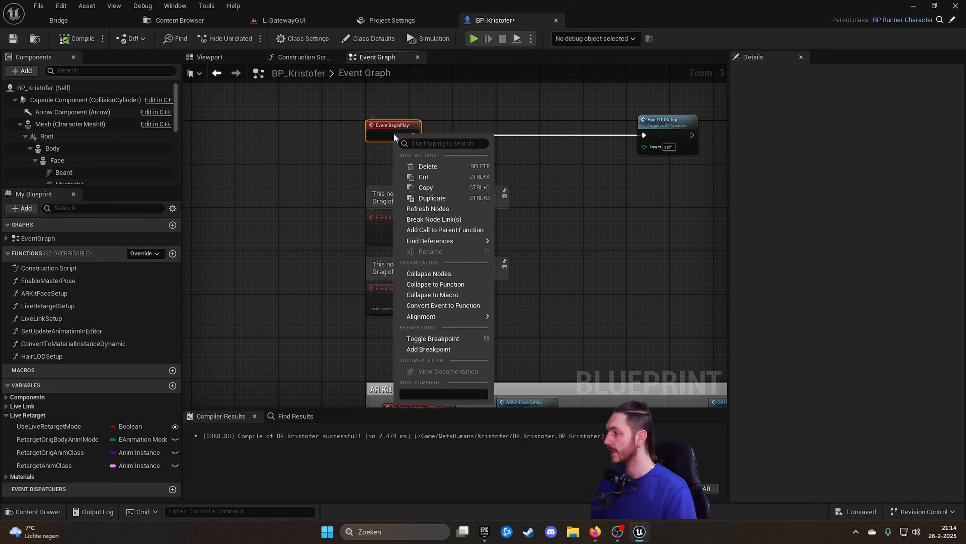
pyautogui.click(441, 230)
pyautogui.moveTo(468, 172); pyautogui.dragTo(644, 135)
# Step: Add a parent function call for Event ActorBeginOverlap beside the event and wire its execution and Other Actor pins
pyautogui.click(405, 227)
pyautogui.rightClick(394, 224)
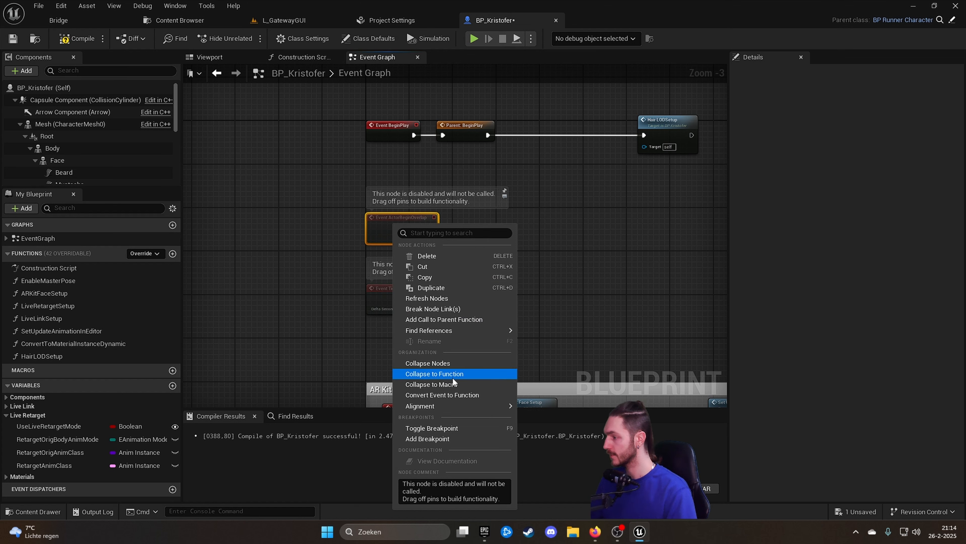
pyautogui.click(444, 319)
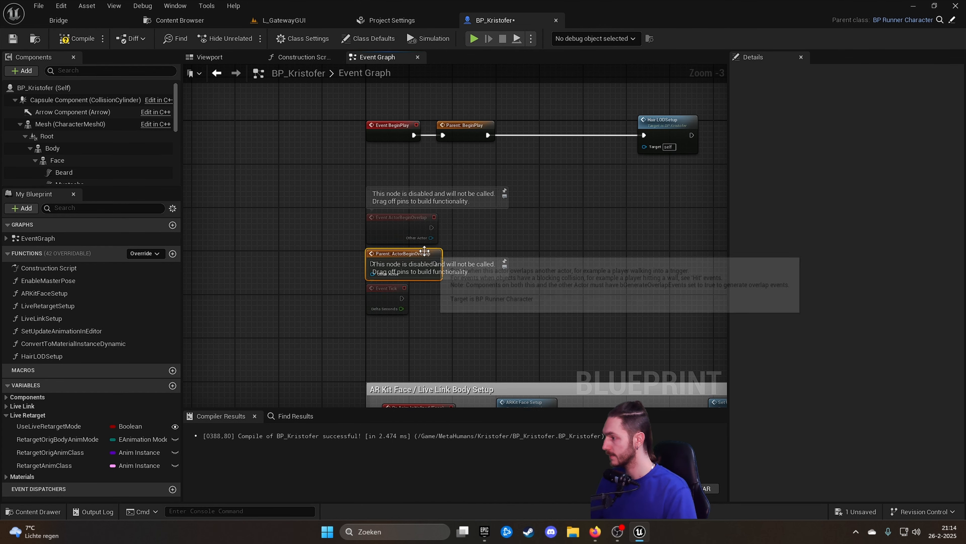
pyautogui.moveTo(424, 257); pyautogui.dragTo(506, 216)
pyautogui.moveTo(432, 227); pyautogui.dragTo(460, 237)
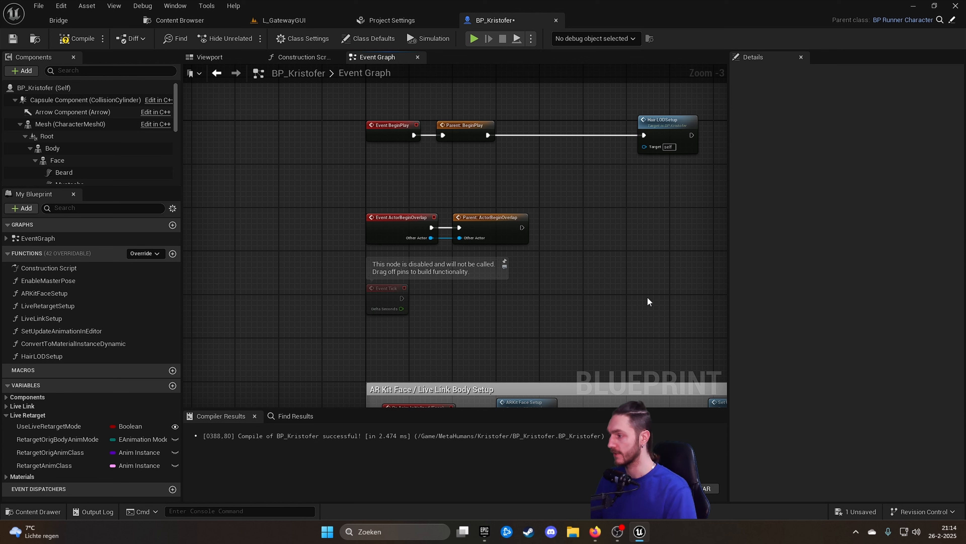
# Step: Add a parent function call for Event Tick, wire its execution and Delta Seconds pins, and save the blueprint
pyautogui.click(385, 299)
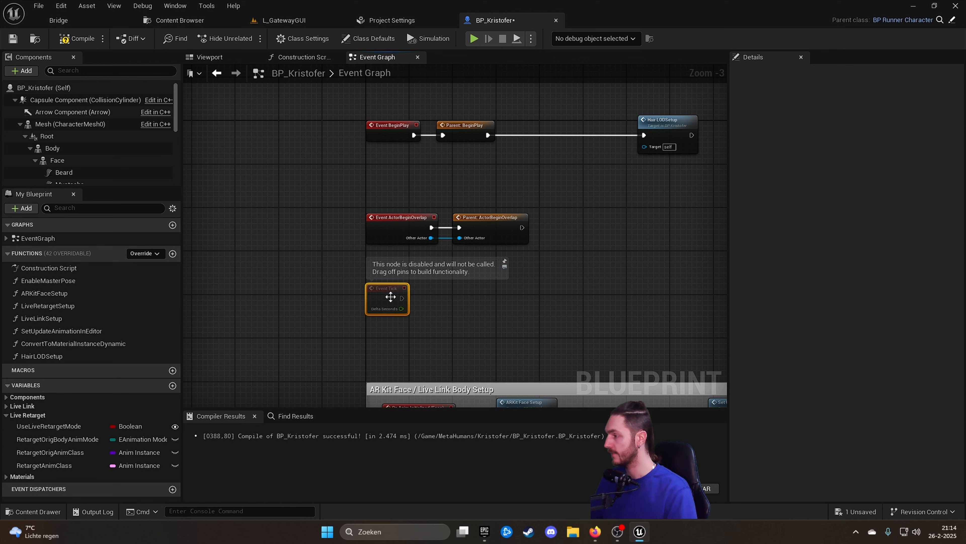
pyautogui.rightClick(391, 297)
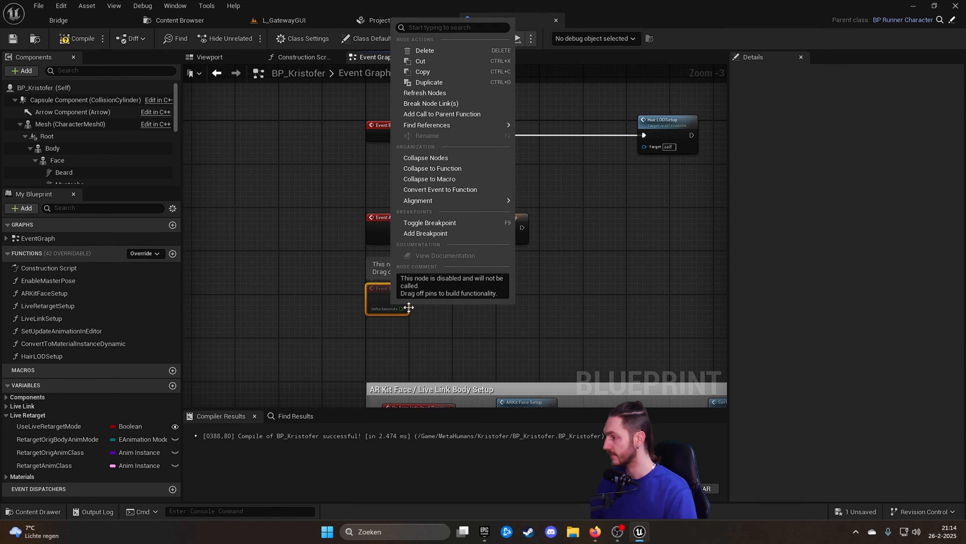
pyautogui.click(449, 117)
pyautogui.moveTo(398, 333); pyautogui.dragTo(420, 308)
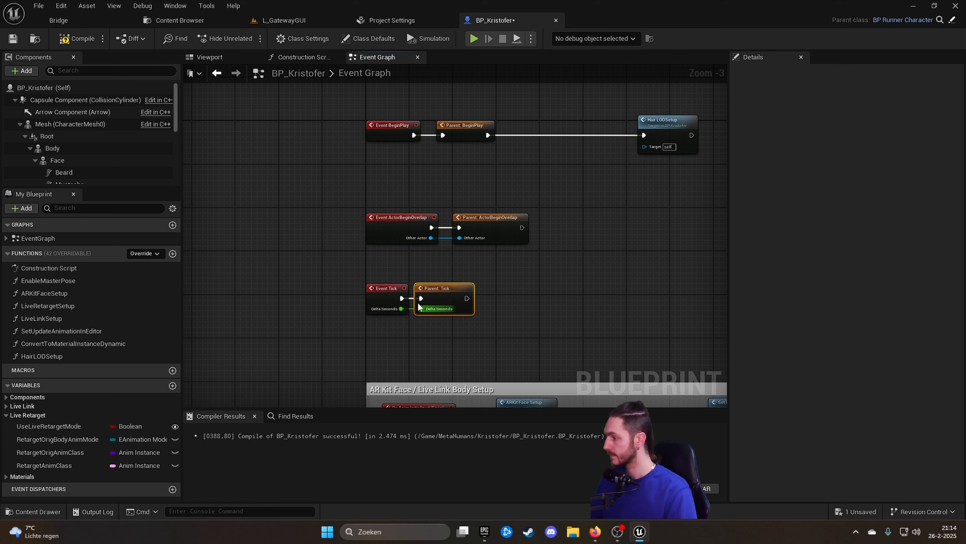
pyautogui.click(13, 39)
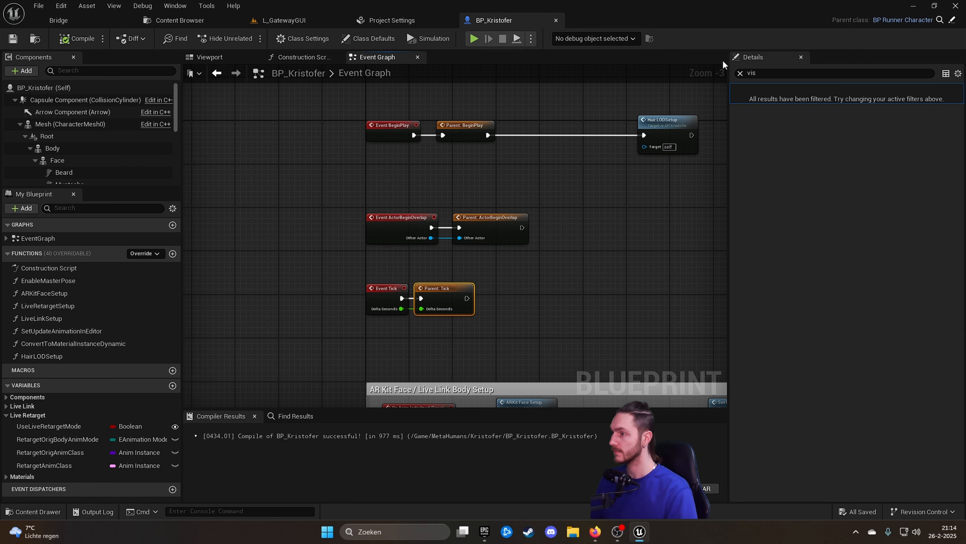
# Step: Open the BP_RunnerGM game mode blueprint from the Content/01_Game/Blueprints folder
pyautogui.click(225, 54)
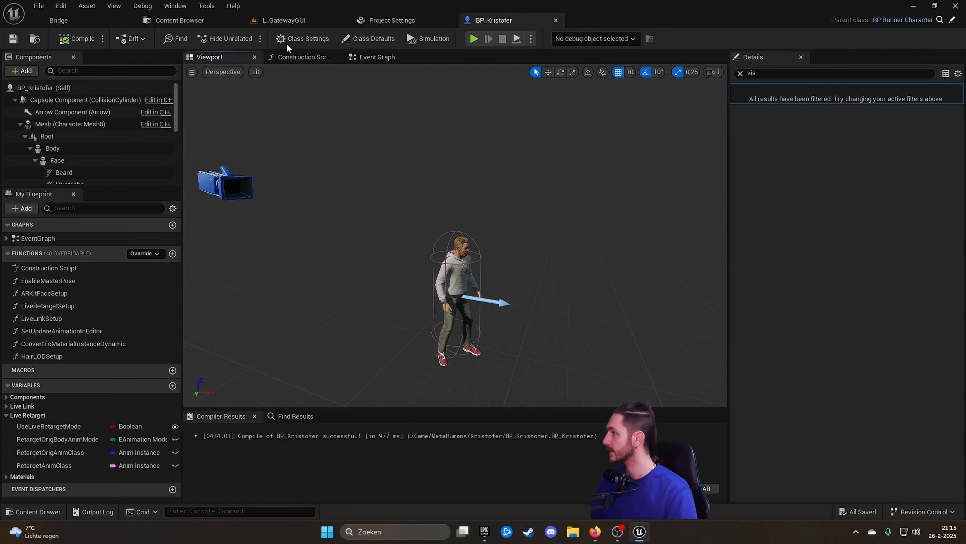
pyautogui.click(172, 19)
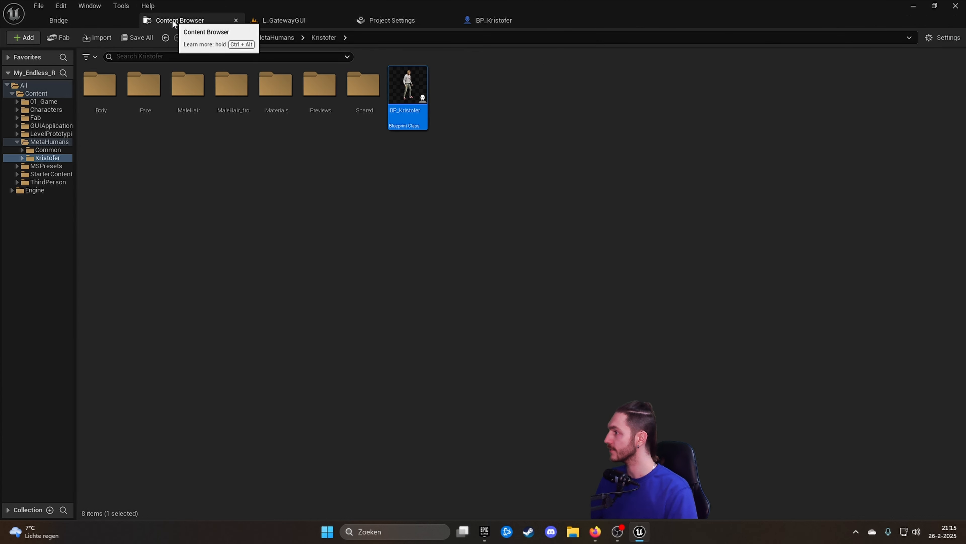
pyautogui.click(225, 37)
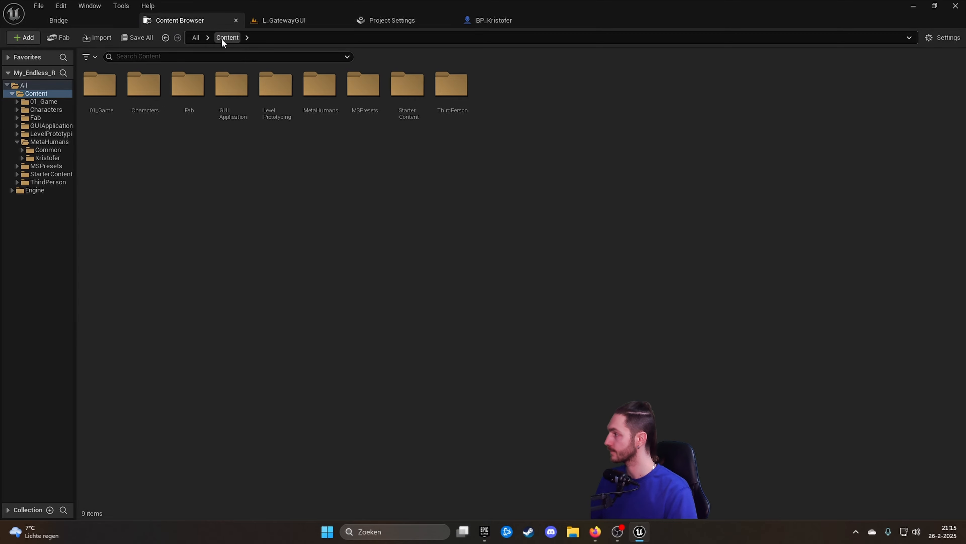
pyautogui.click(109, 98)
pyautogui.doubleClick(110, 98)
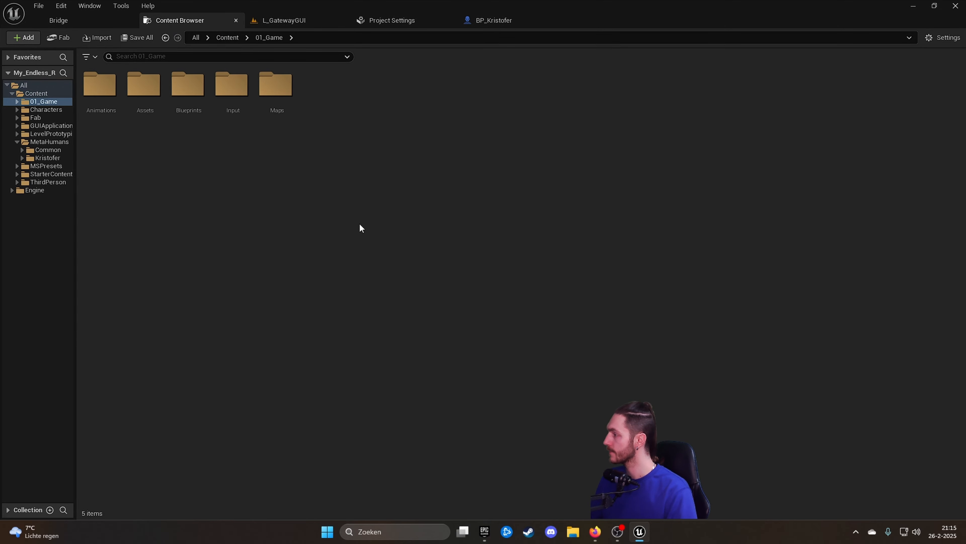
pyautogui.doubleClick(188, 95)
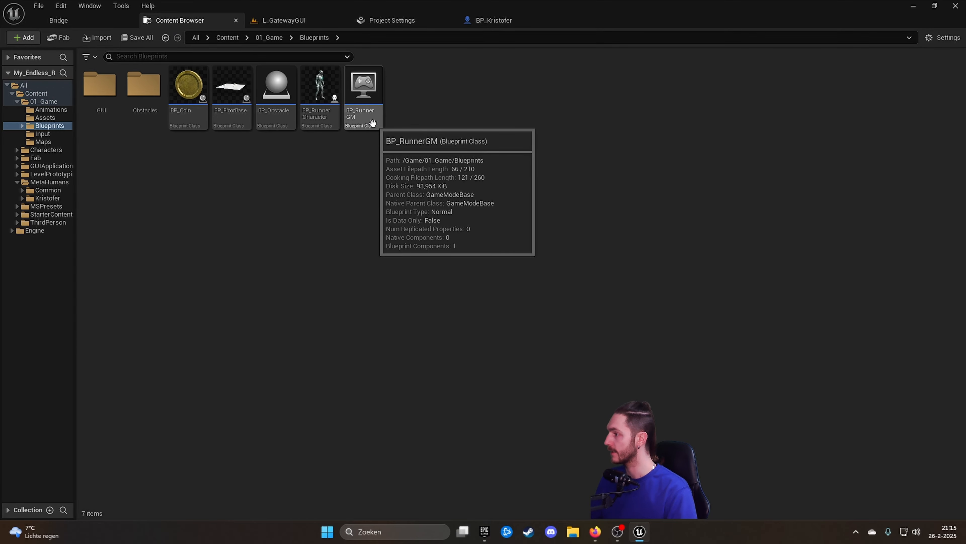
pyautogui.doubleClick(362, 109)
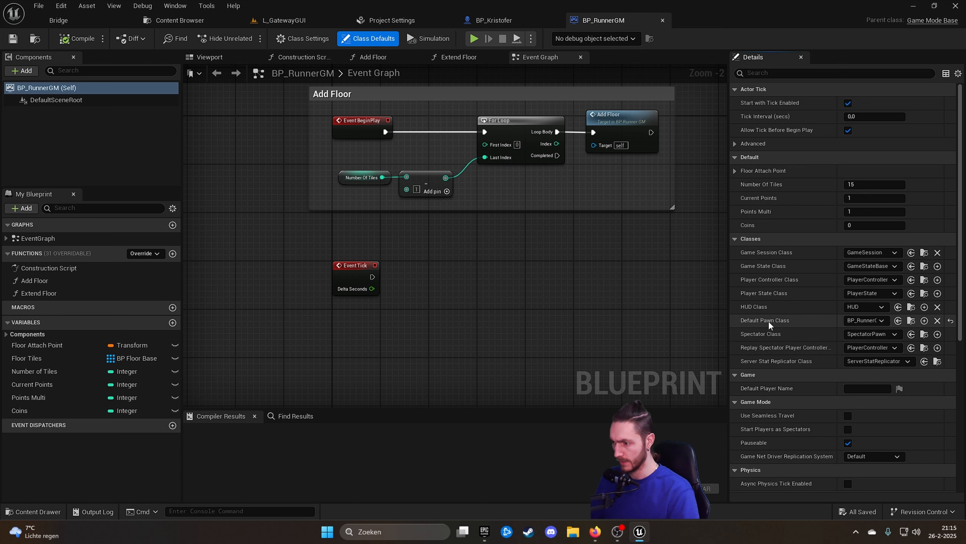
# Step: Set the game mode's Default Pawn Class to BP_Kristofer and save BP_RunnerGM
pyautogui.click(864, 321)
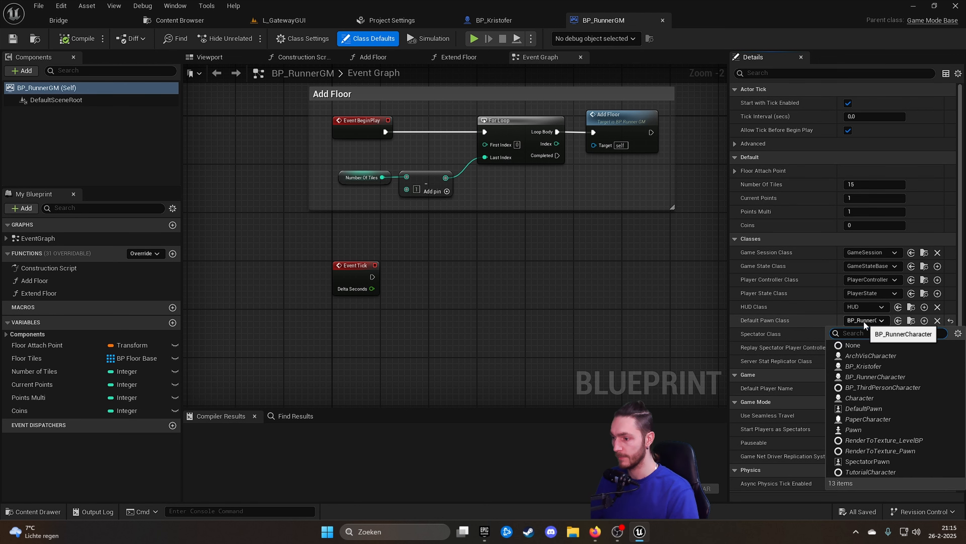
pyautogui.click(863, 366)
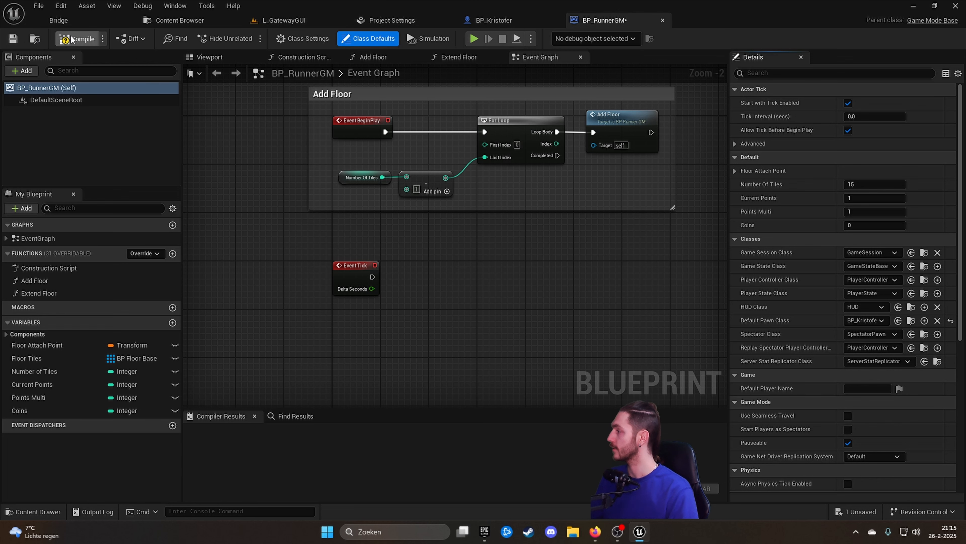
pyautogui.click(20, 42)
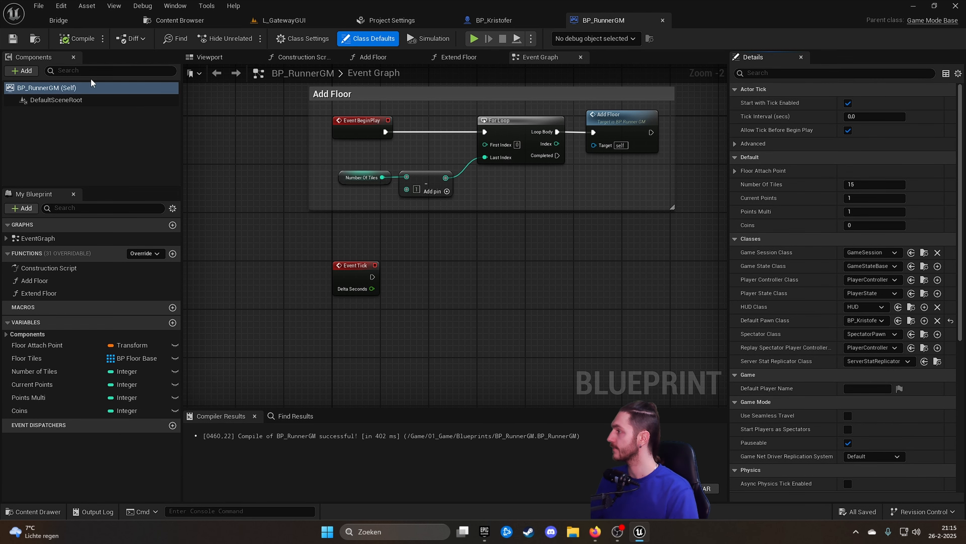
# Step: Play the L_GatewayGUI level in the editor, start the game from its main menu, and test the MetaHuman's running and jumping
pyautogui.click(289, 21)
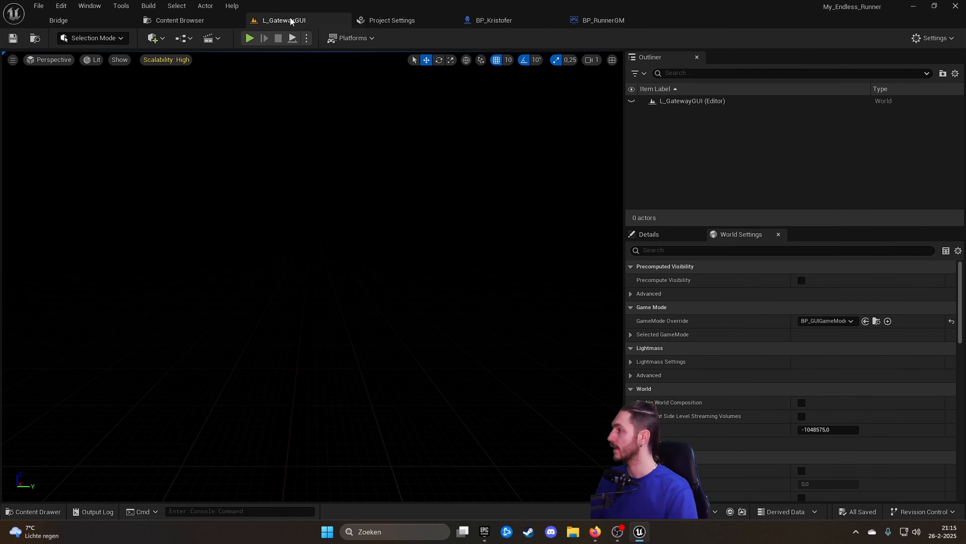
pyautogui.click(249, 38)
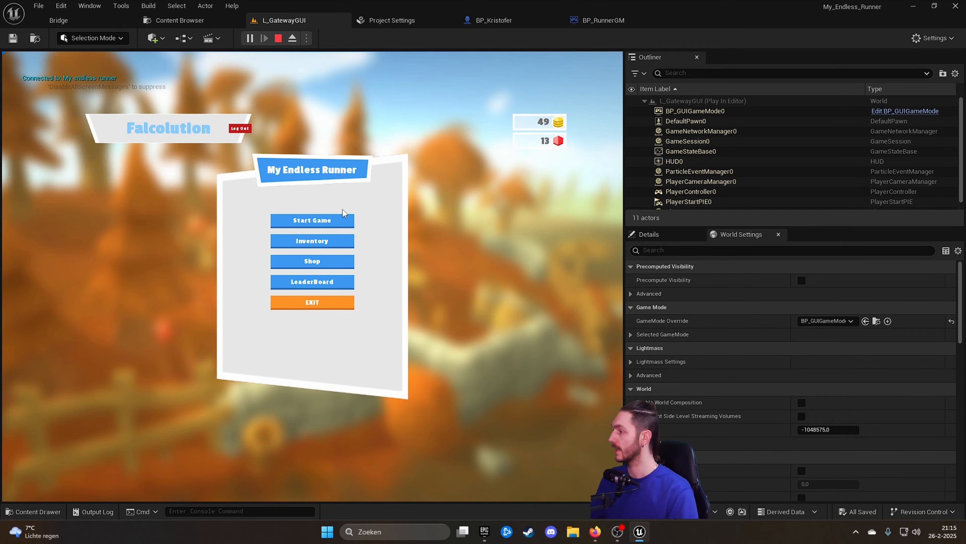
pyautogui.click(323, 220)
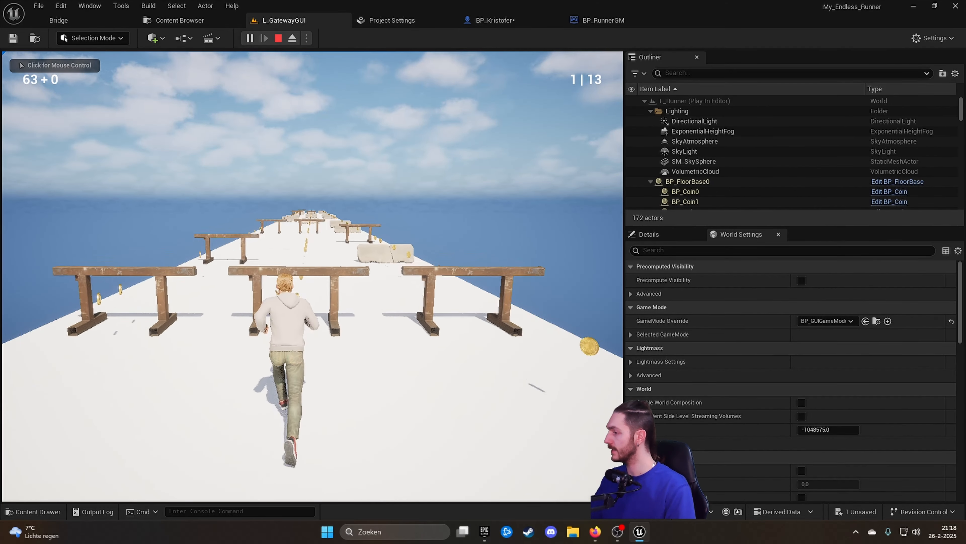
pyautogui.press('s')
pyautogui.press('space')
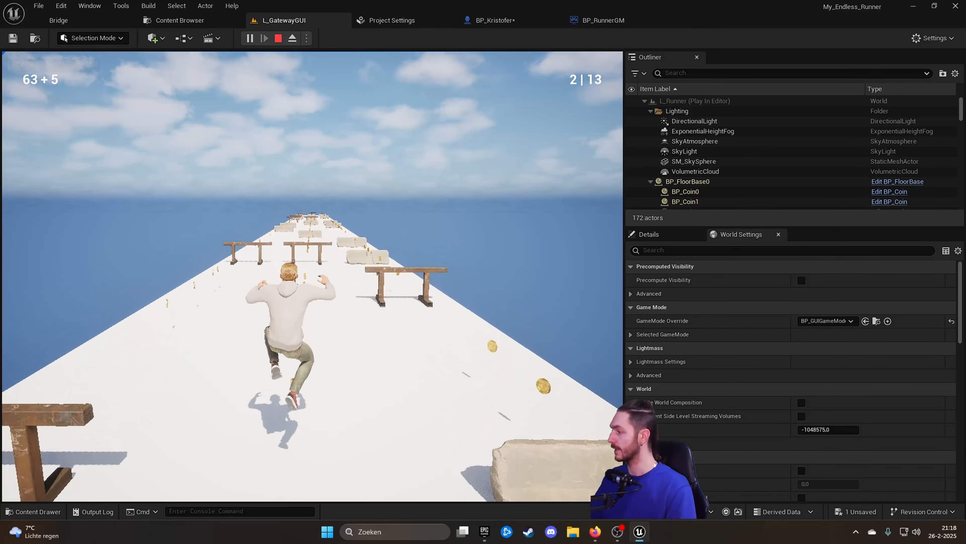
pyautogui.press('space')
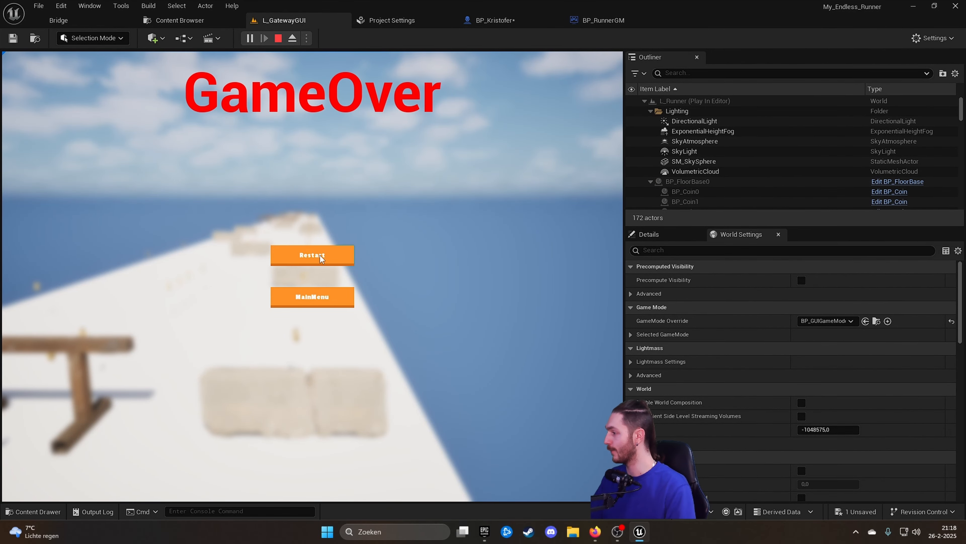
# Step: Restart the run after the game over and test the MetaHuman's lane changes and jumps among the obstacles
pyautogui.click(326, 259)
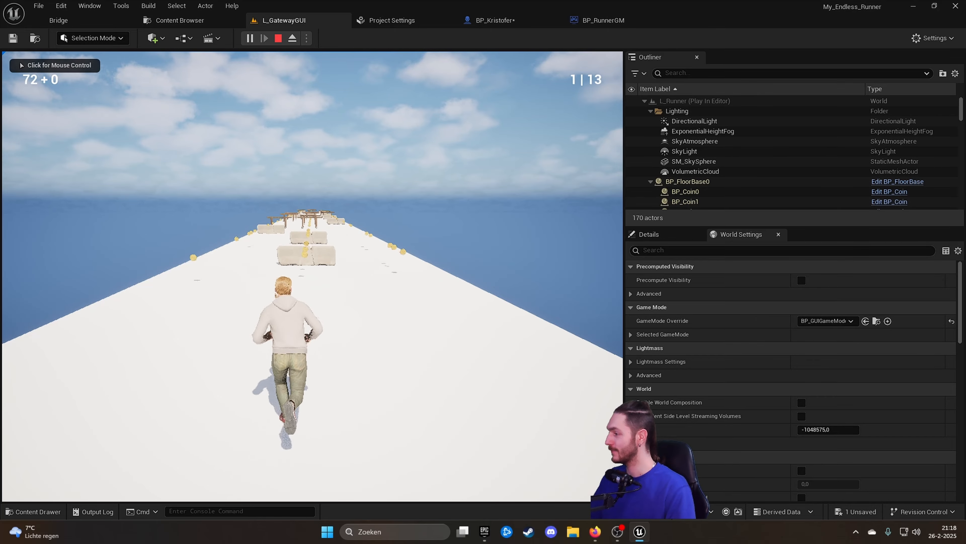
pyautogui.press('d')
pyautogui.press('a')
pyautogui.press('d')
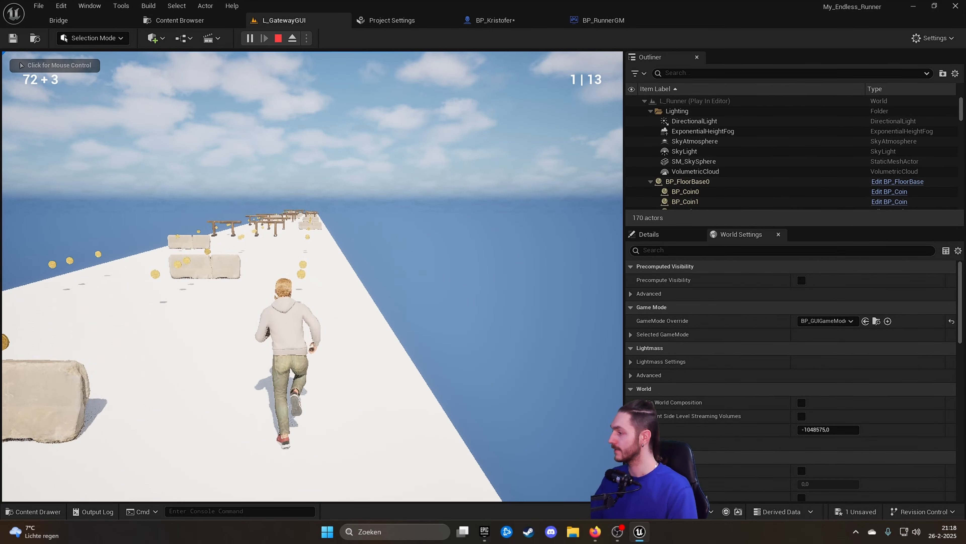
pyautogui.press('s')
pyautogui.press('space')
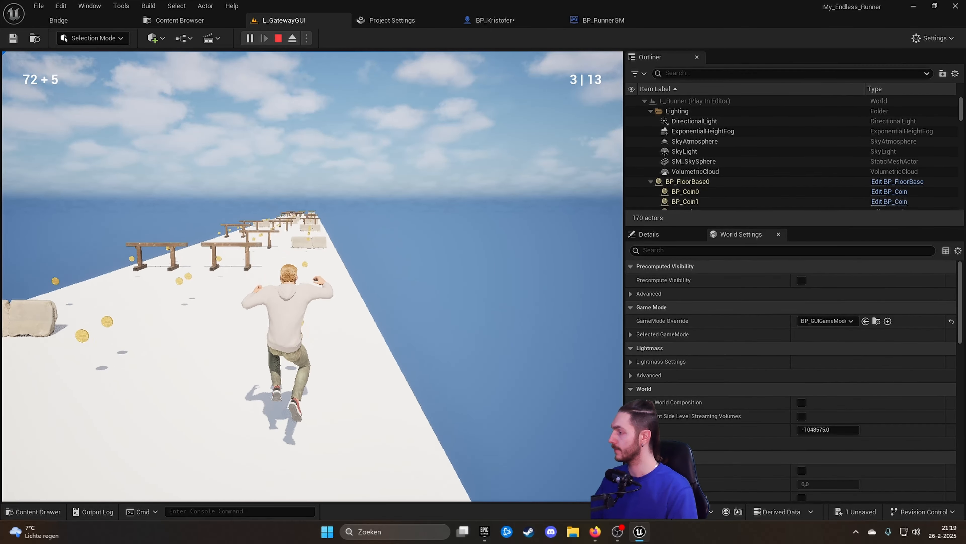
pyautogui.press('a')
pyautogui.press('d')
pyautogui.press('s')
pyautogui.press('a')
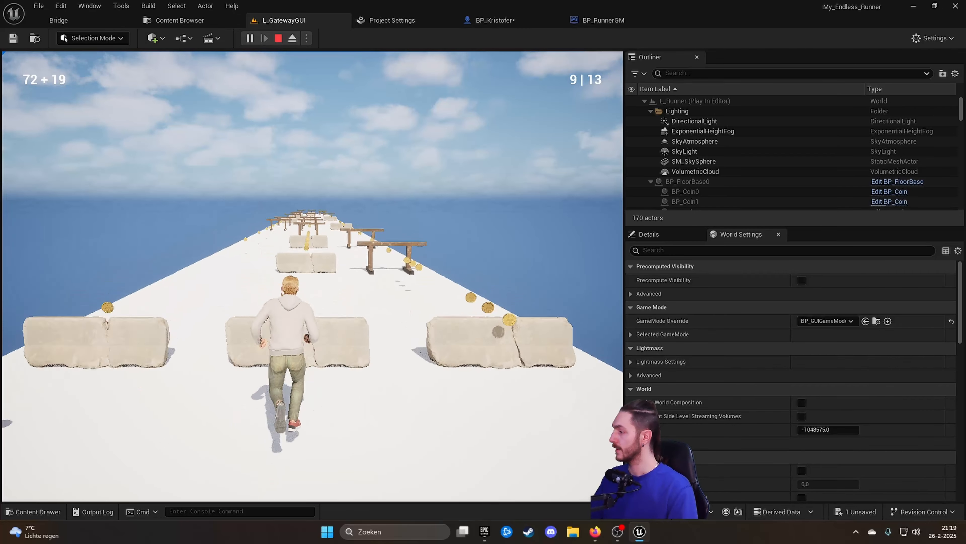
pyautogui.press('space')
pyautogui.press('a')
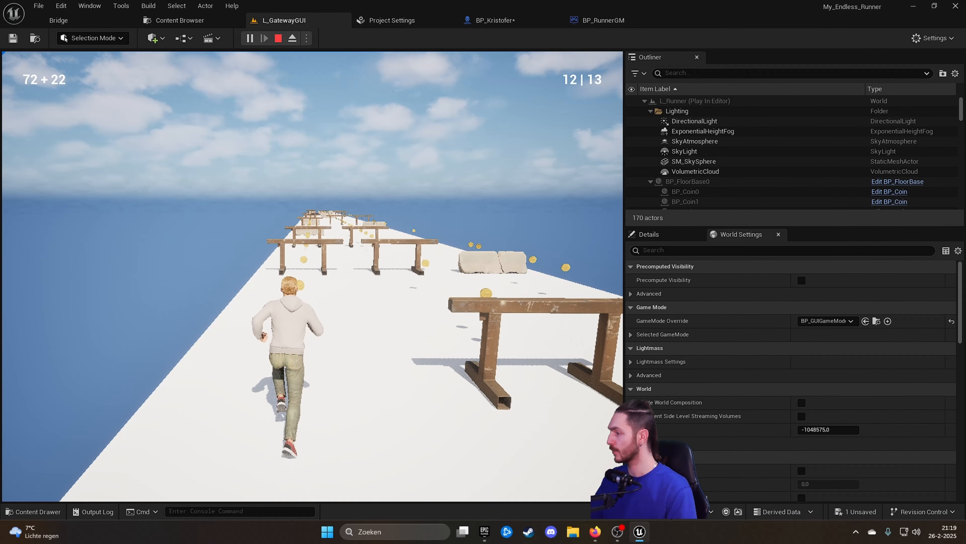
pyautogui.press('d')
pyautogui.press('d')
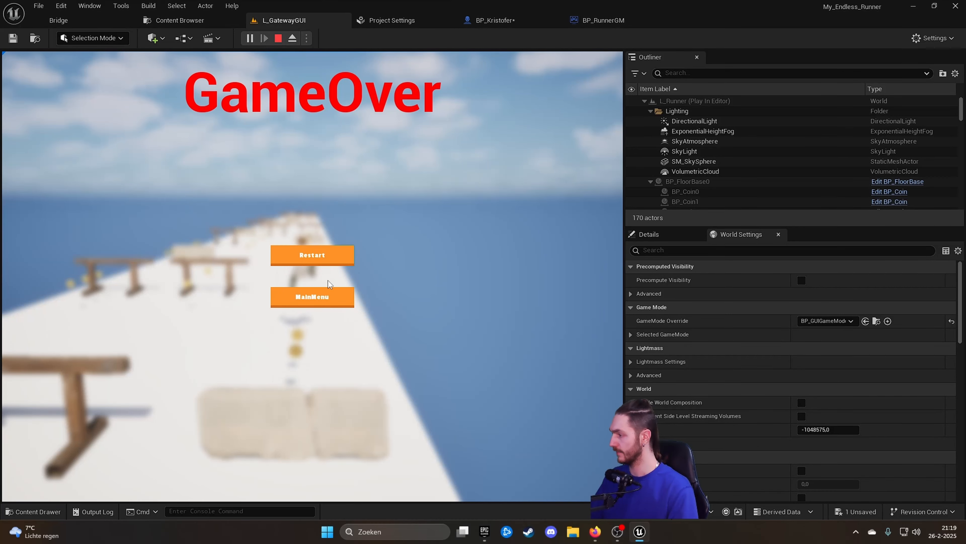